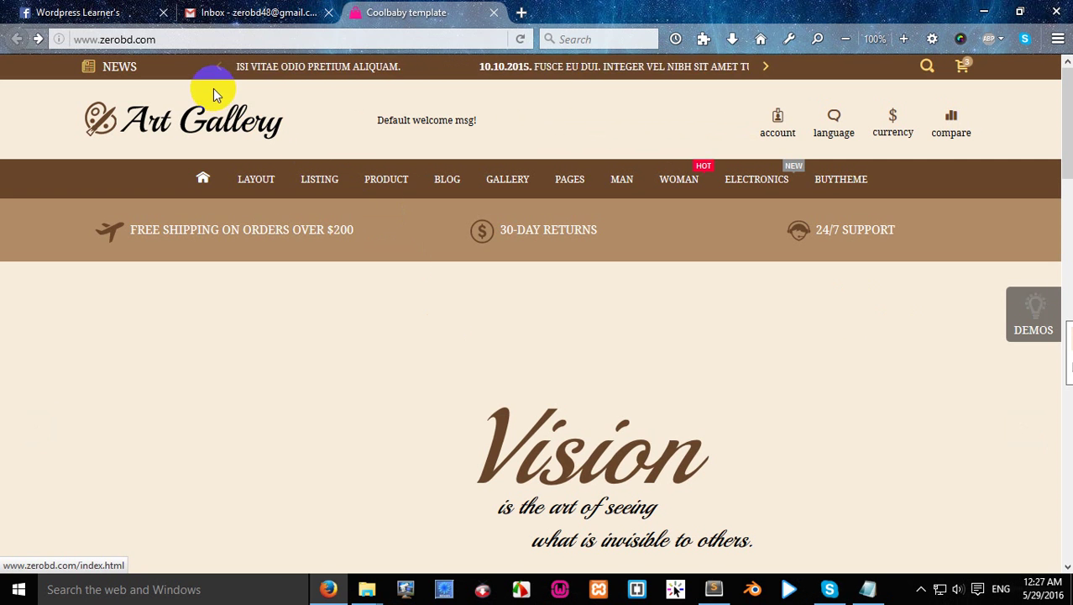
click(178, 39)
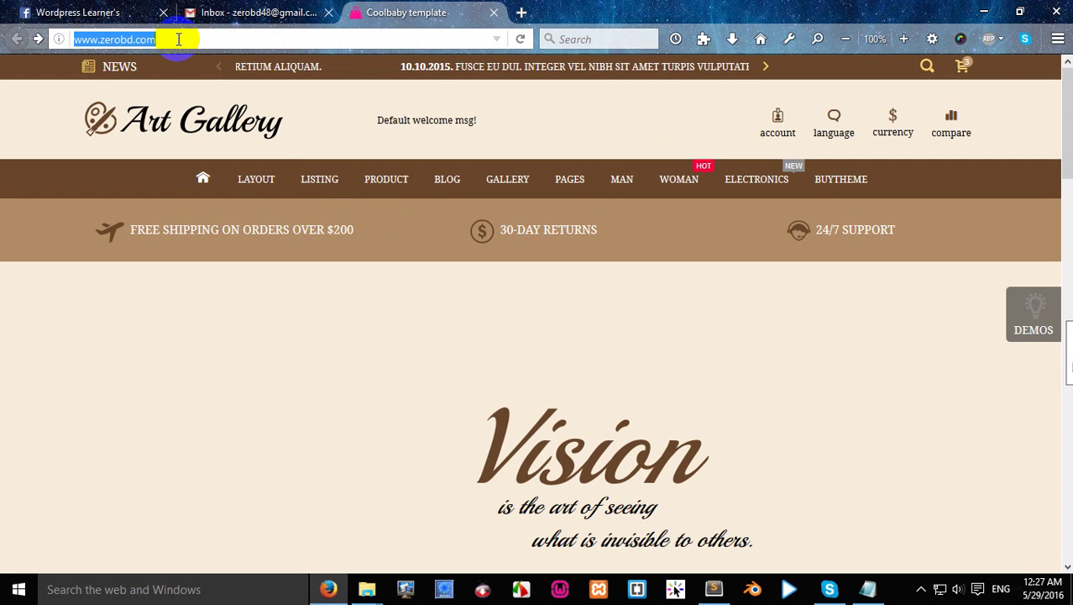
click(182, 39)
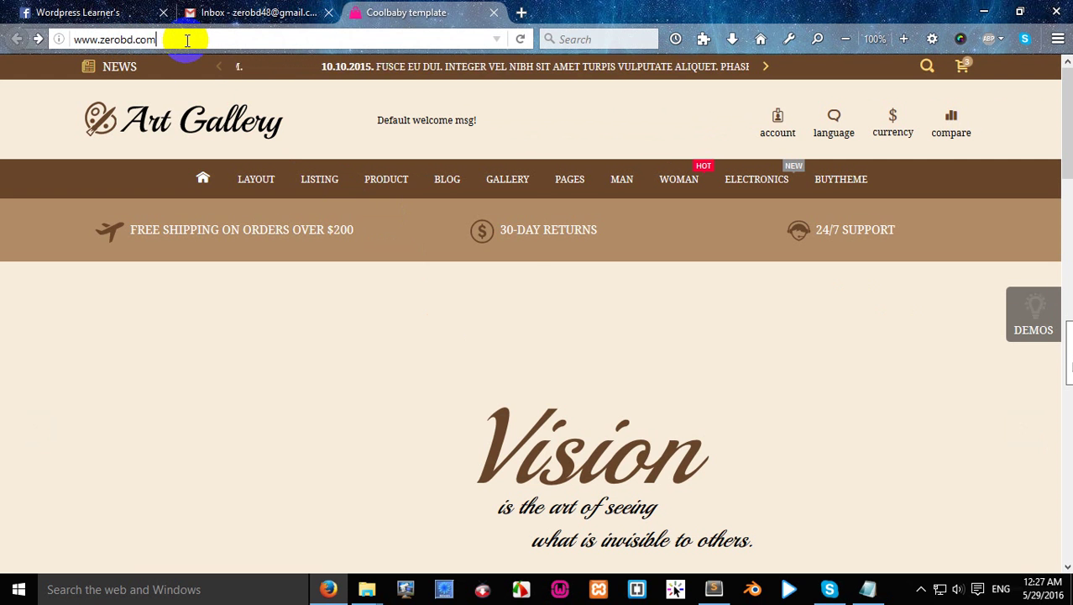
text(/)
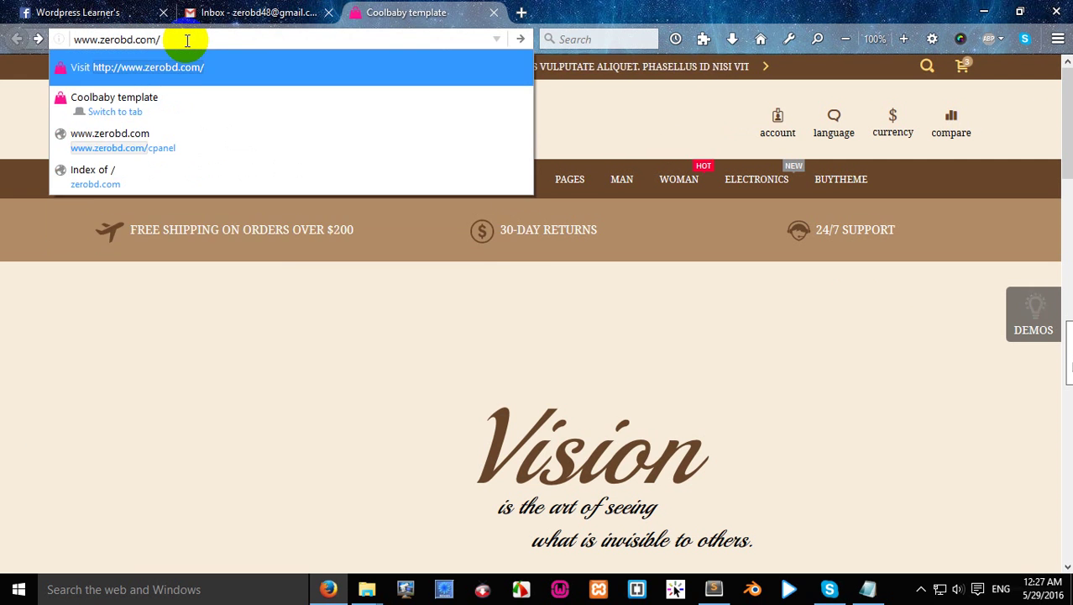
text(cp)
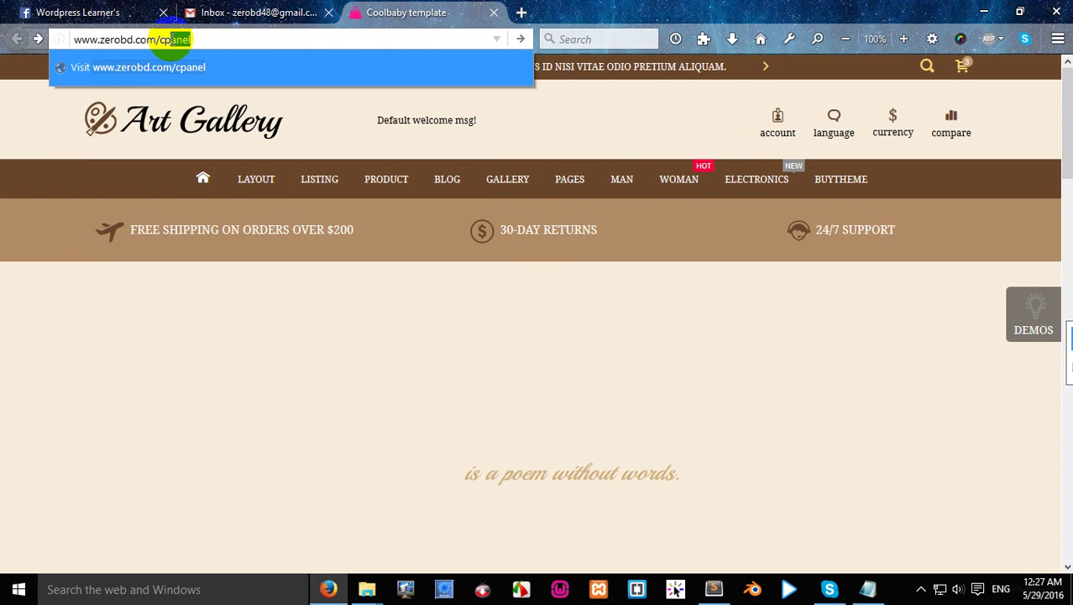
key(Return)
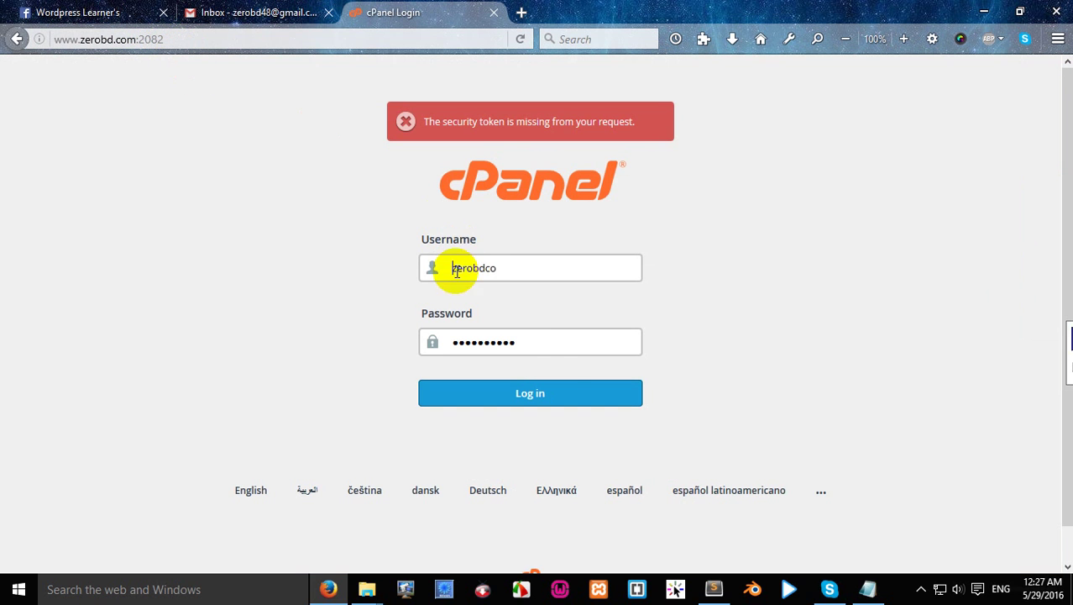
- Log in to cPanel and go to Subdomains in the Domains section
click(531, 396)
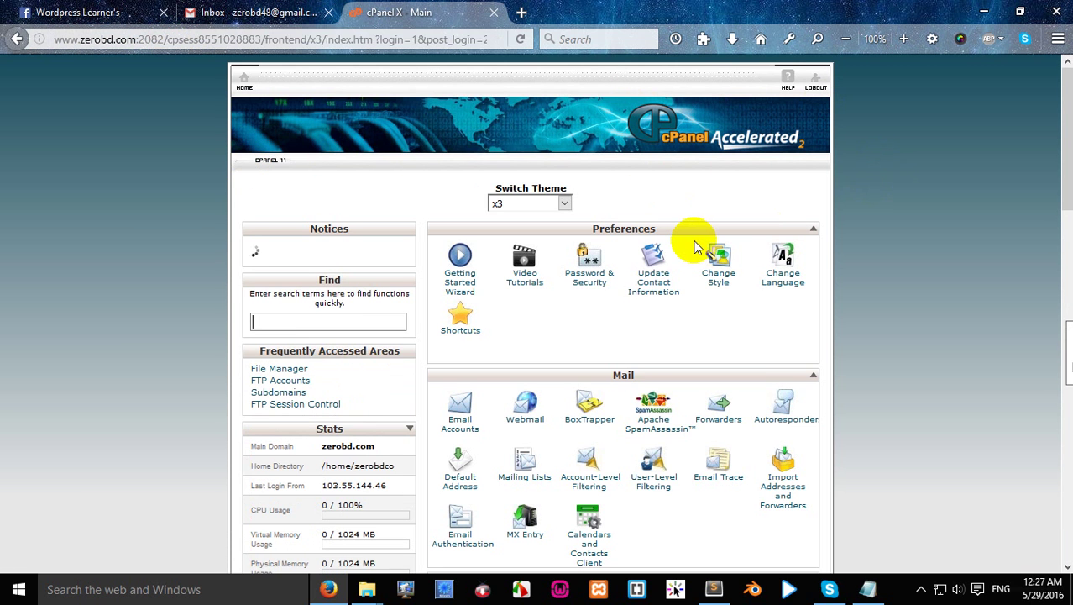
scroll(807, 332, down, 5)
scroll(731, 372, down, 5)
scroll(803, 355, up, 5)
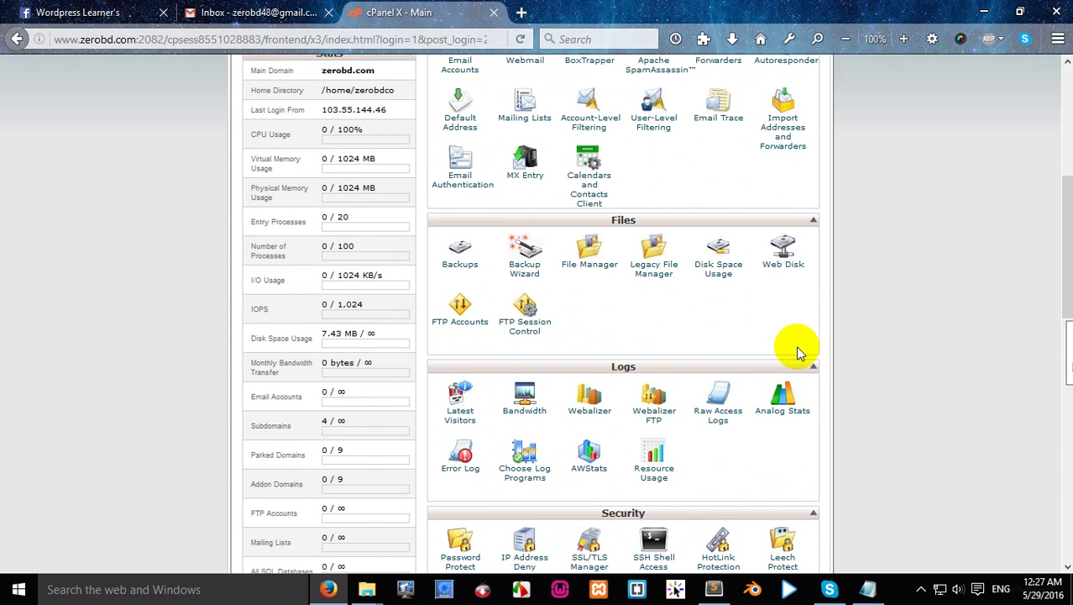
scroll(823, 324, up, 3)
scroll(853, 305, down, 4)
scroll(847, 277, down, 5)
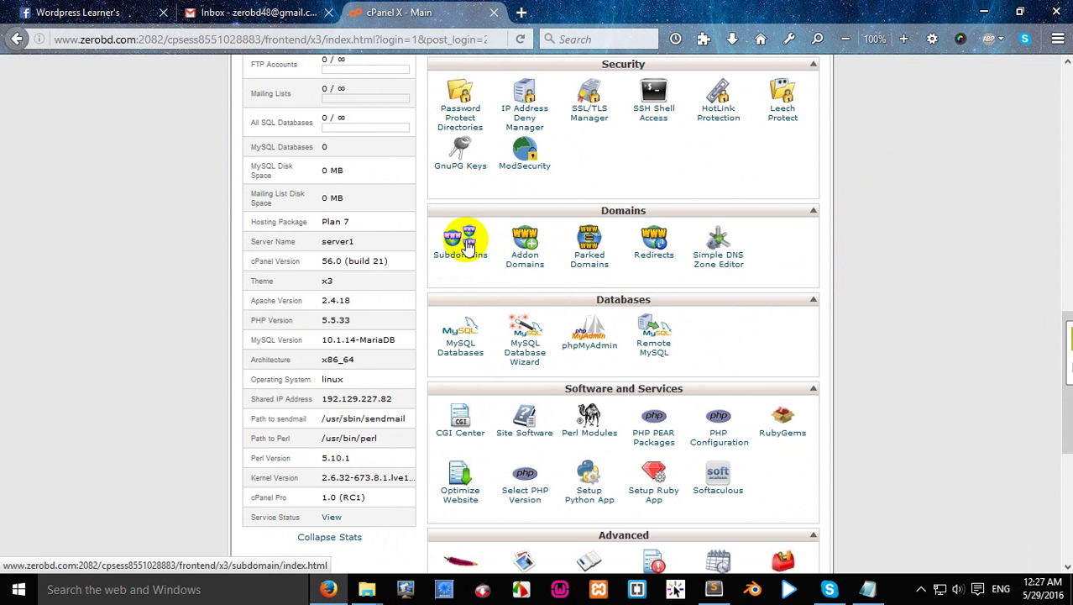
click(467, 246)
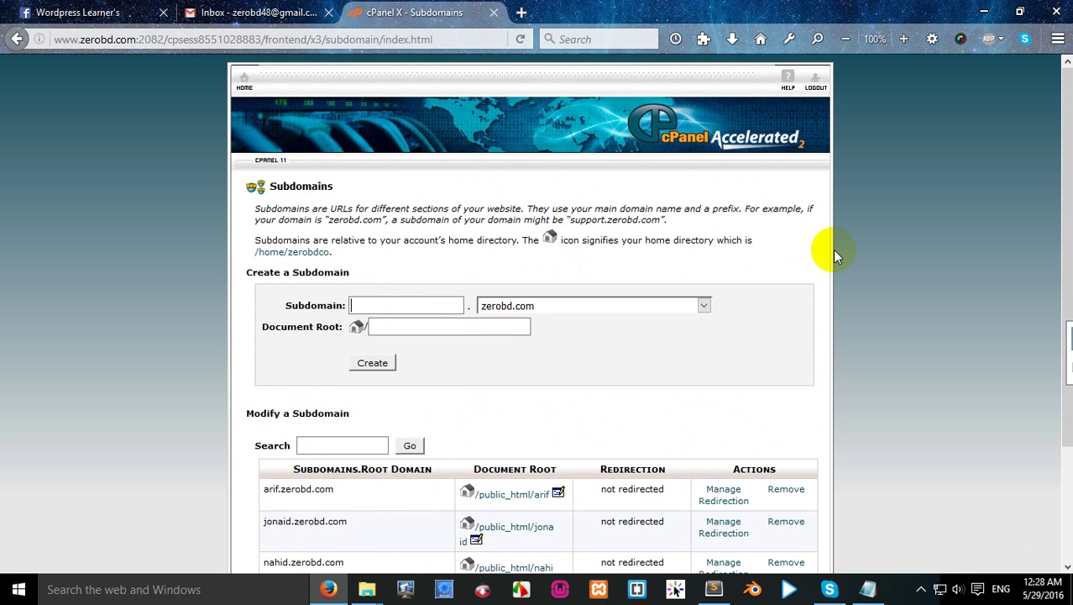
- Create the subdomain 'sharif' on zerobd.com with document root public_html/sharif
click(405, 307)
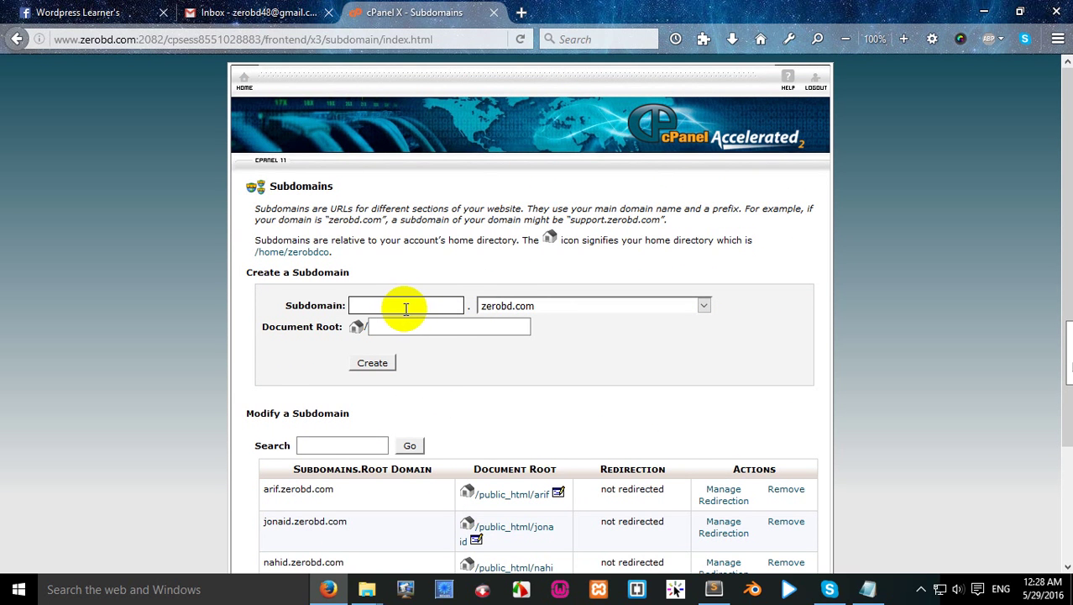
scroll(369, 306, down, 1)
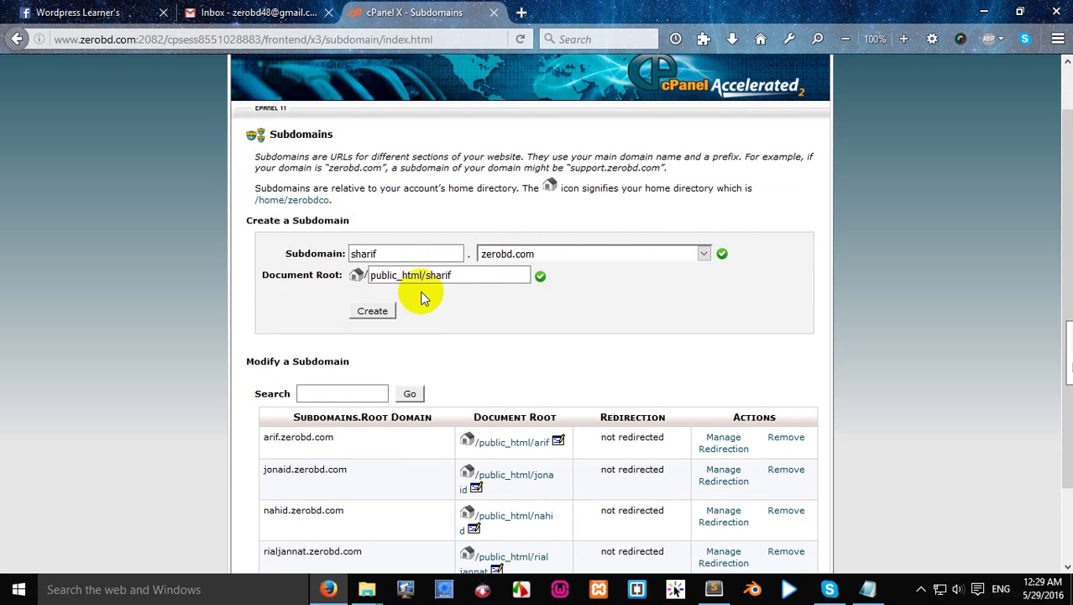
click(381, 283)
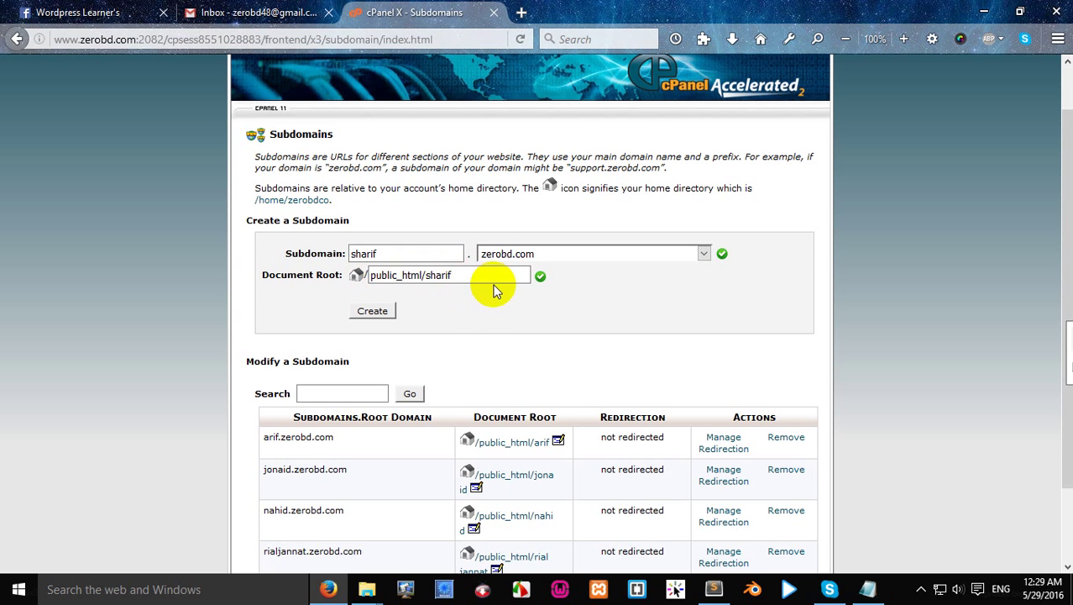
click(369, 318)
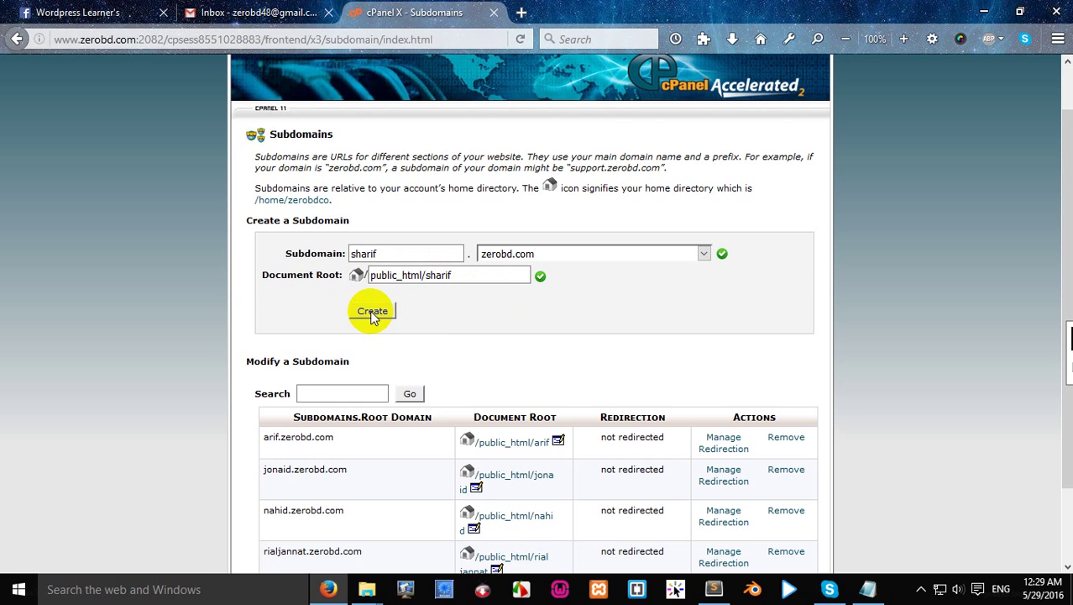
click(372, 315)
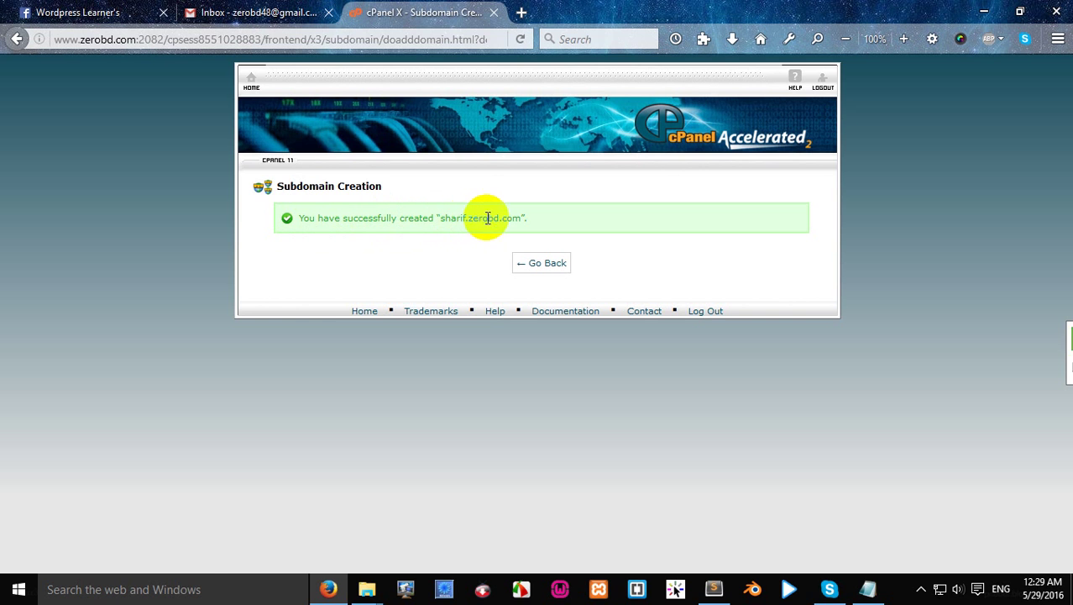
- Return to the subdomain list and confirm sharif.zerobd.com is listed
click(544, 265)
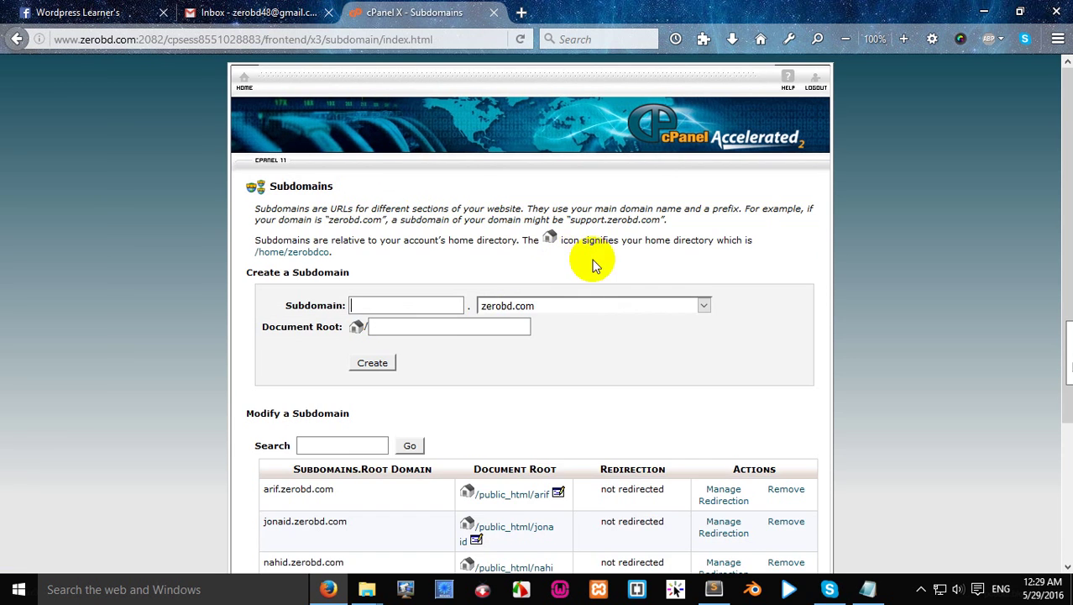
scroll(554, 378, down, 1)
scroll(555, 430, down, 3)
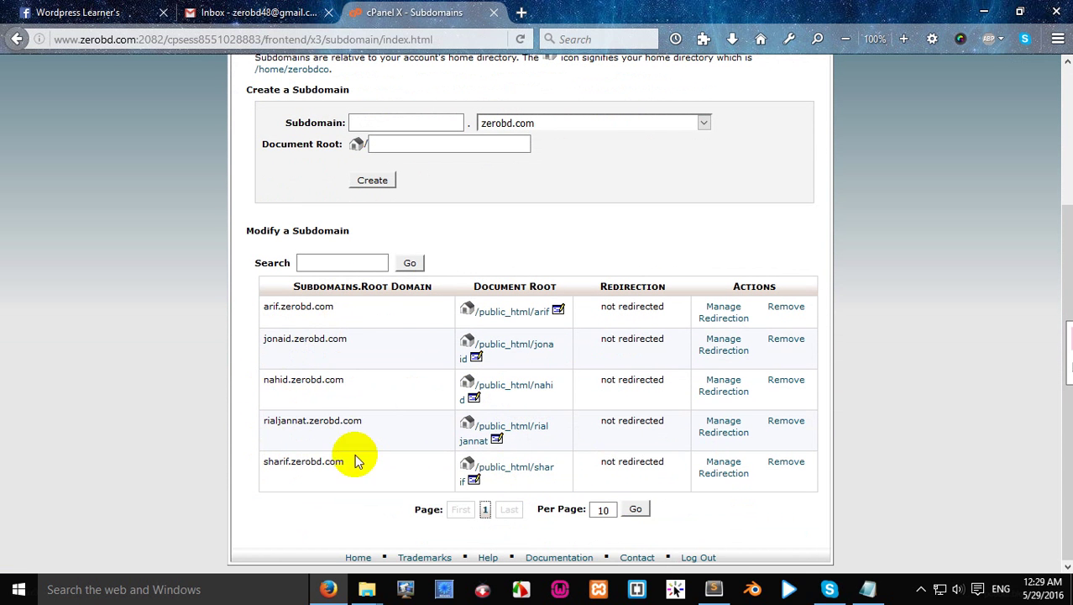
scroll(430, 370, up, 3)
- Go back to the cPanel home page and launch File Manager
click(246, 79)
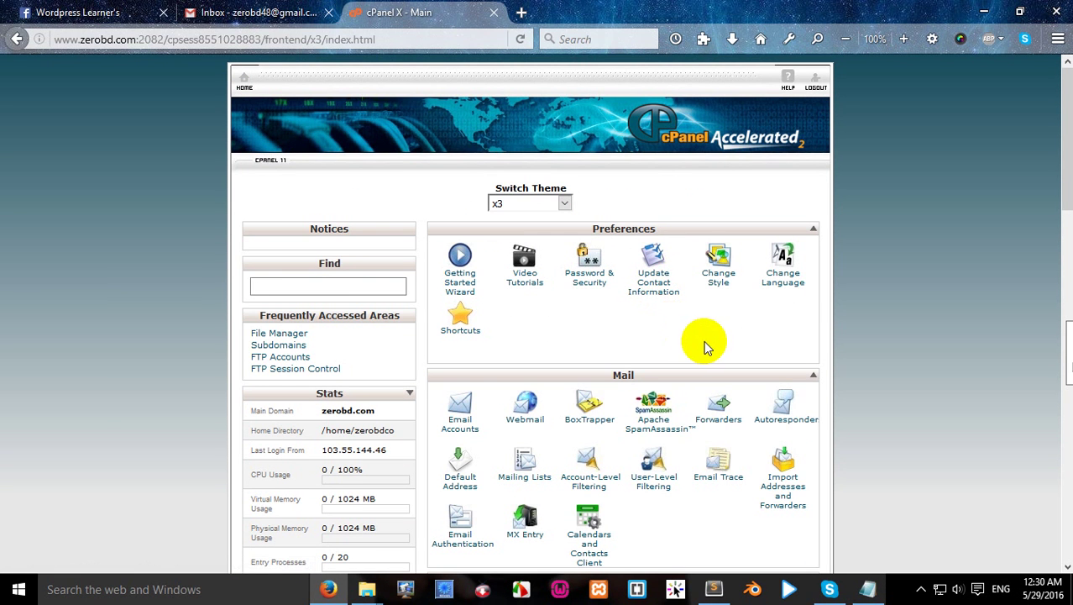
scroll(706, 338, down, 5)
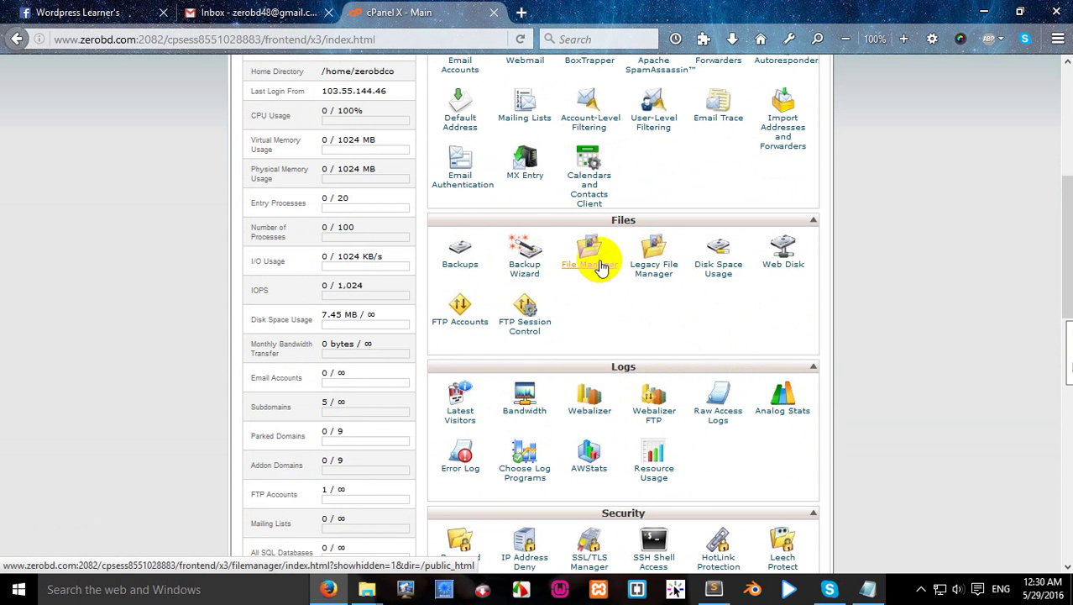
click(590, 260)
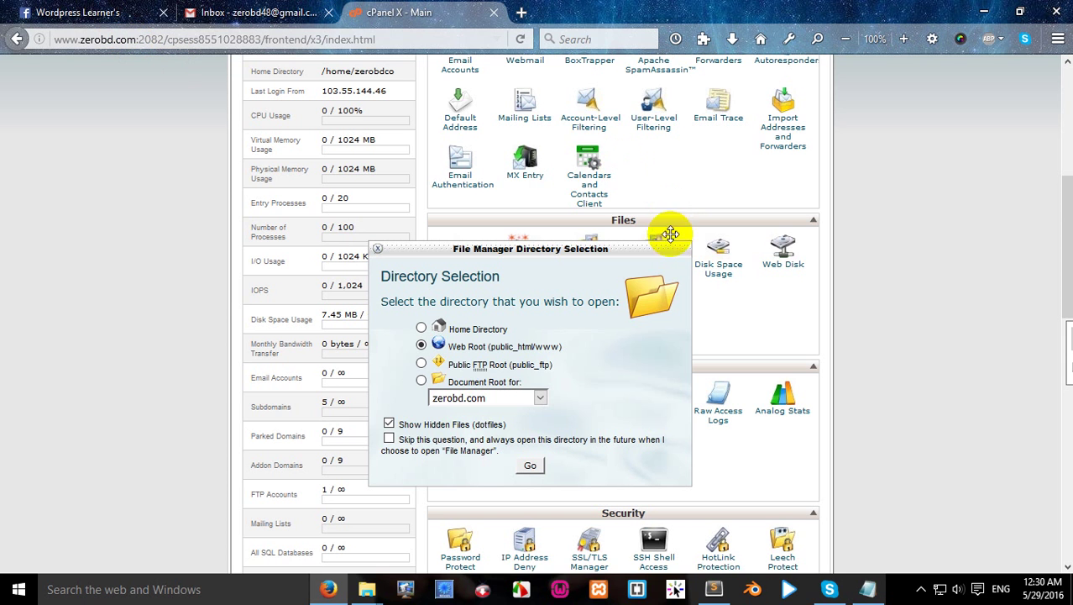
- Open File Manager at the sharif.zerobd.com document root and go to its Upload page
click(484, 400)
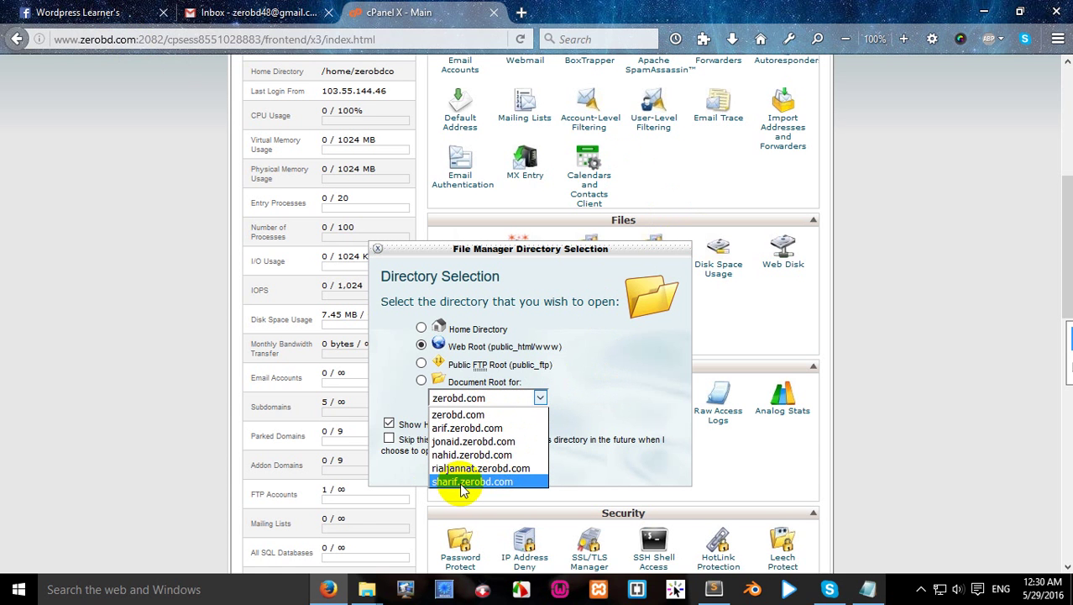
click(490, 482)
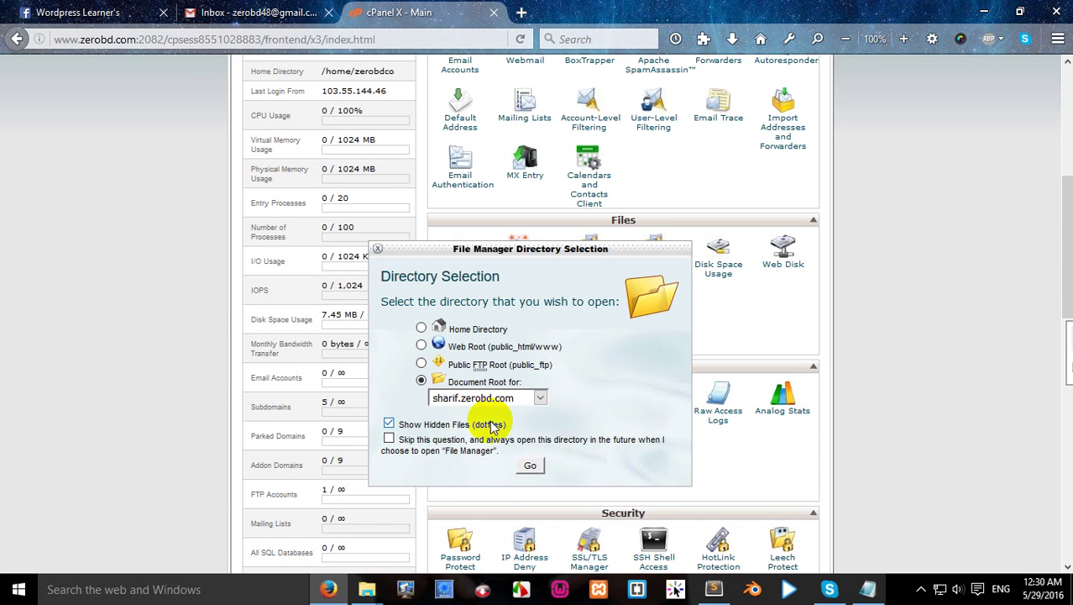
click(534, 465)
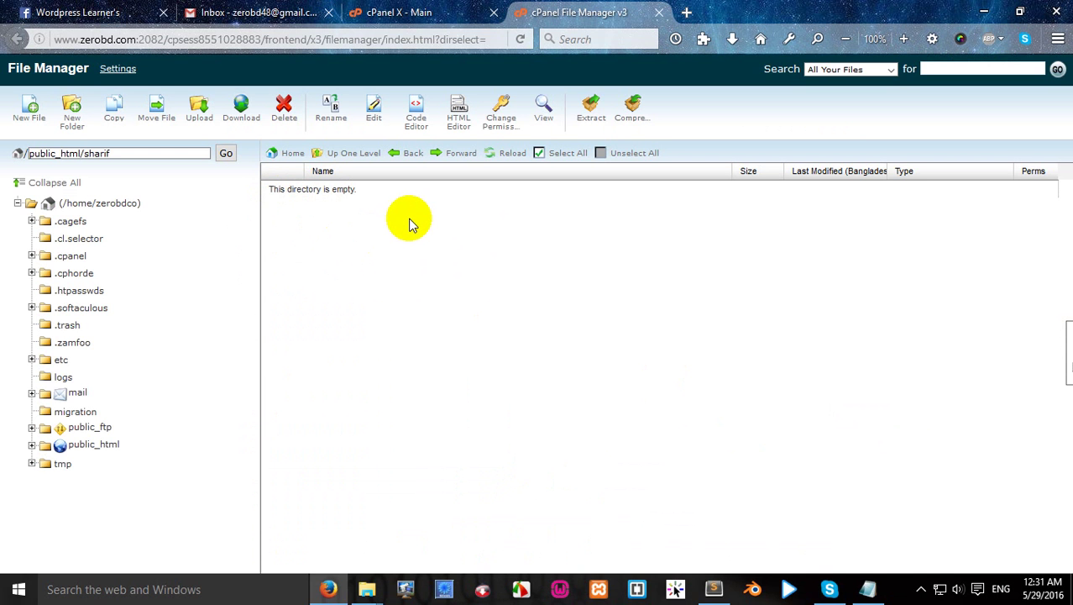
click(200, 111)
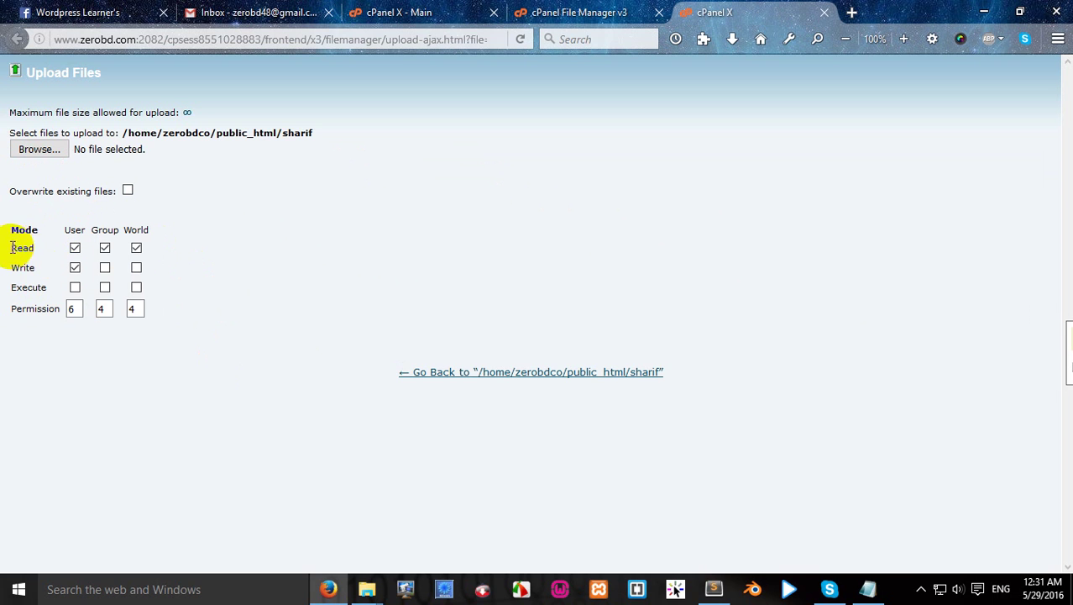
- Set upload permissions to 744 and upload wordpress-4.5.2.zip from the Desktop
click(74, 287)
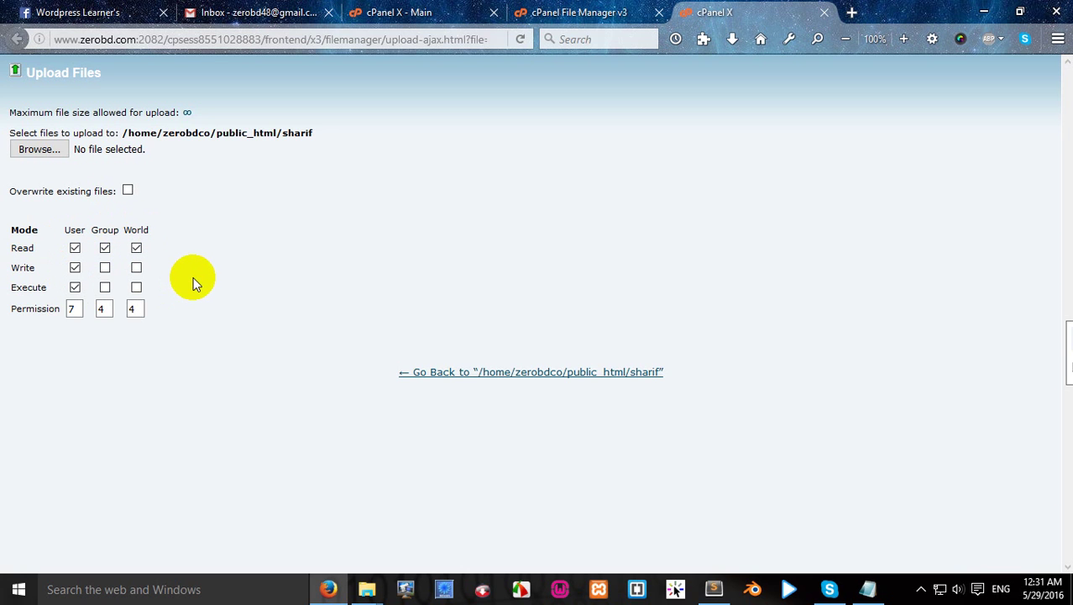
click(48, 152)
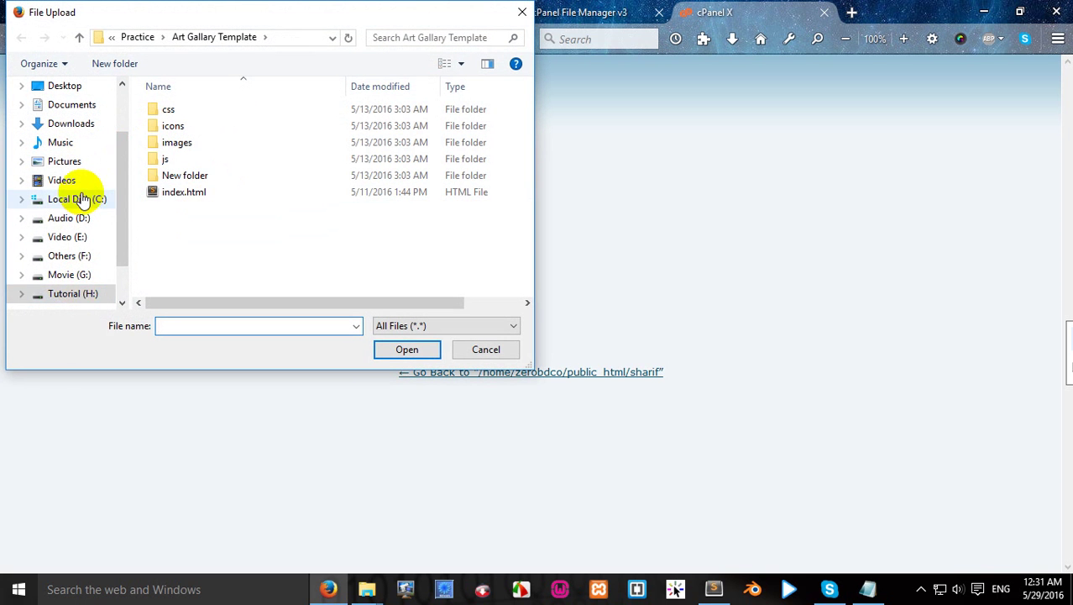
scroll(75, 193, up, 3)
click(66, 168)
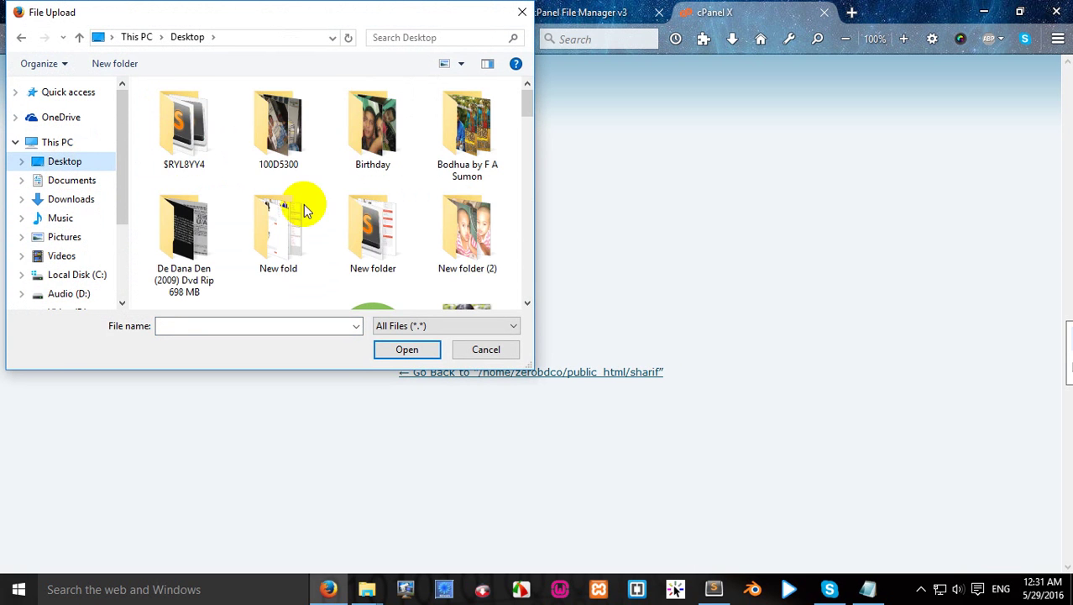
scroll(367, 228, down, 10)
scroll(370, 236, down, 5)
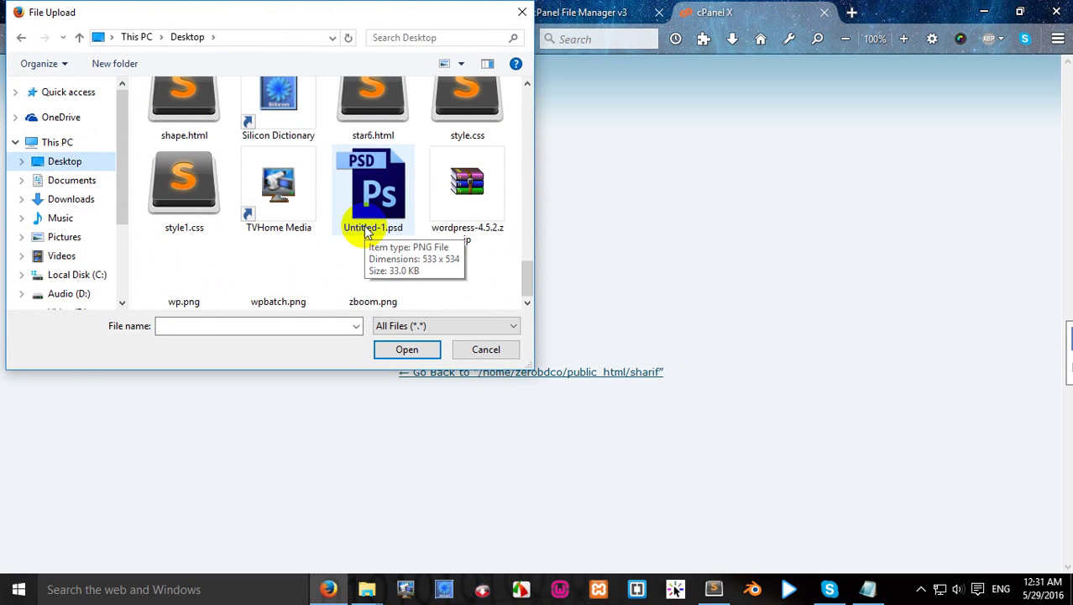
click(480, 202)
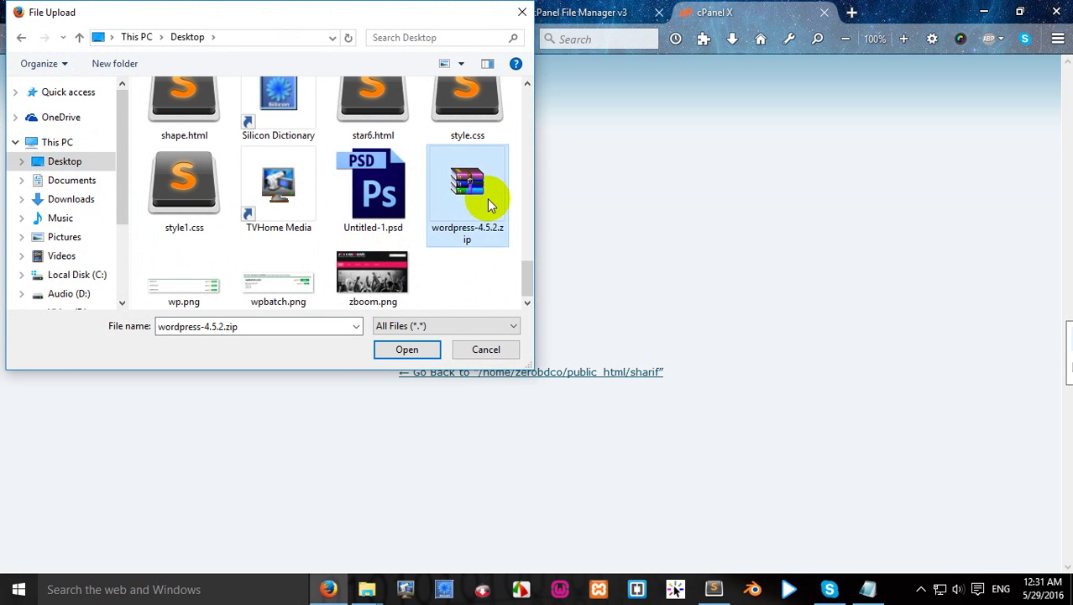
click(406, 350)
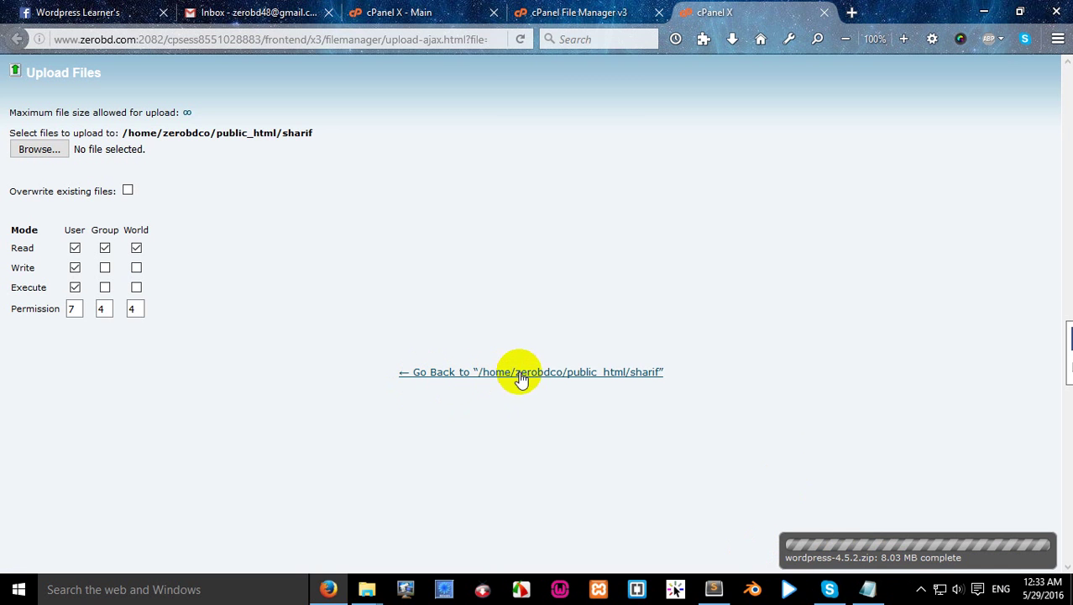
- Go back to the public_html/sharif file listing showing the uploaded archive
click(629, 373)
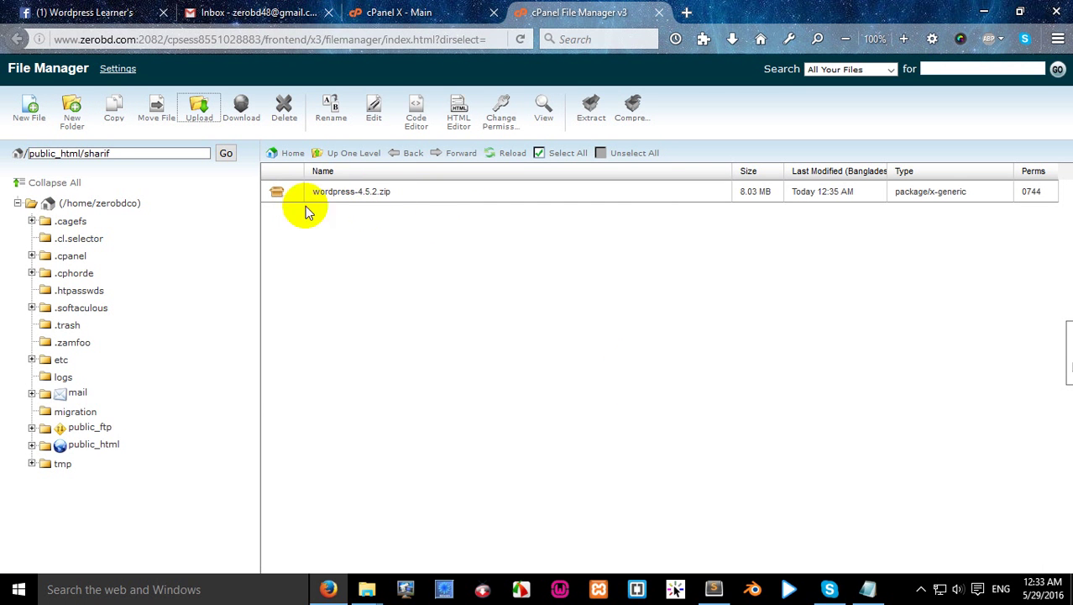
- Extract wordpress-4.5.2.zip with /public_html/sharif as the destination
click(360, 195)
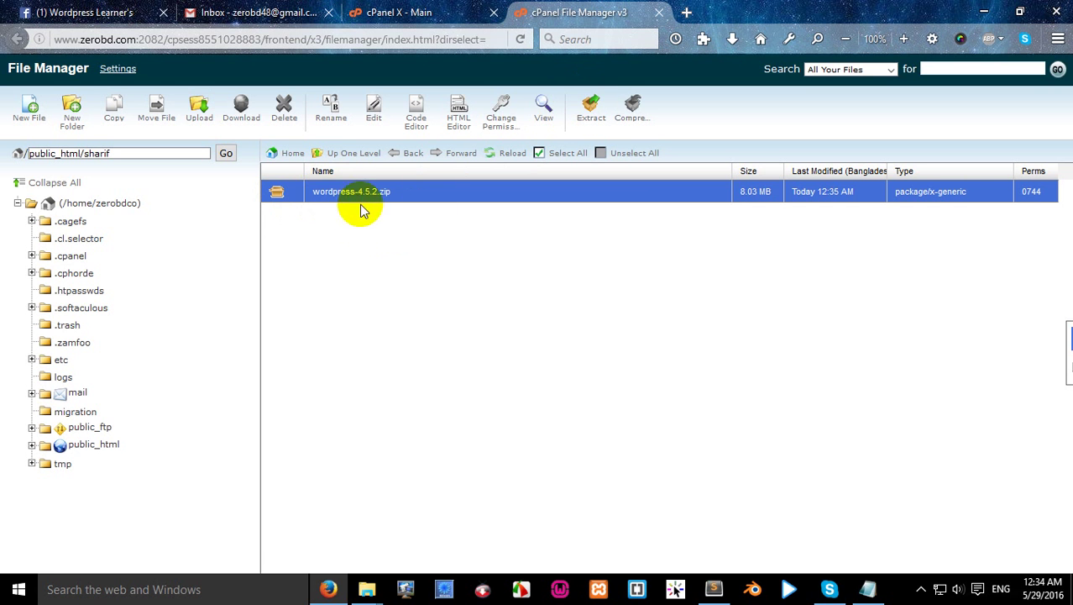
click(331, 194)
click(357, 230)
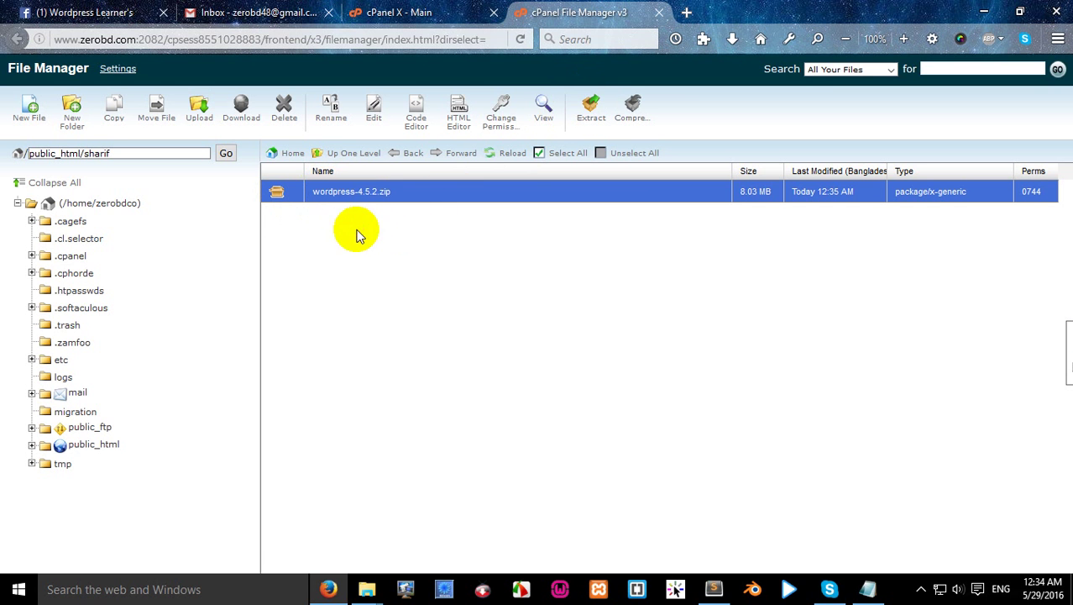
click(603, 106)
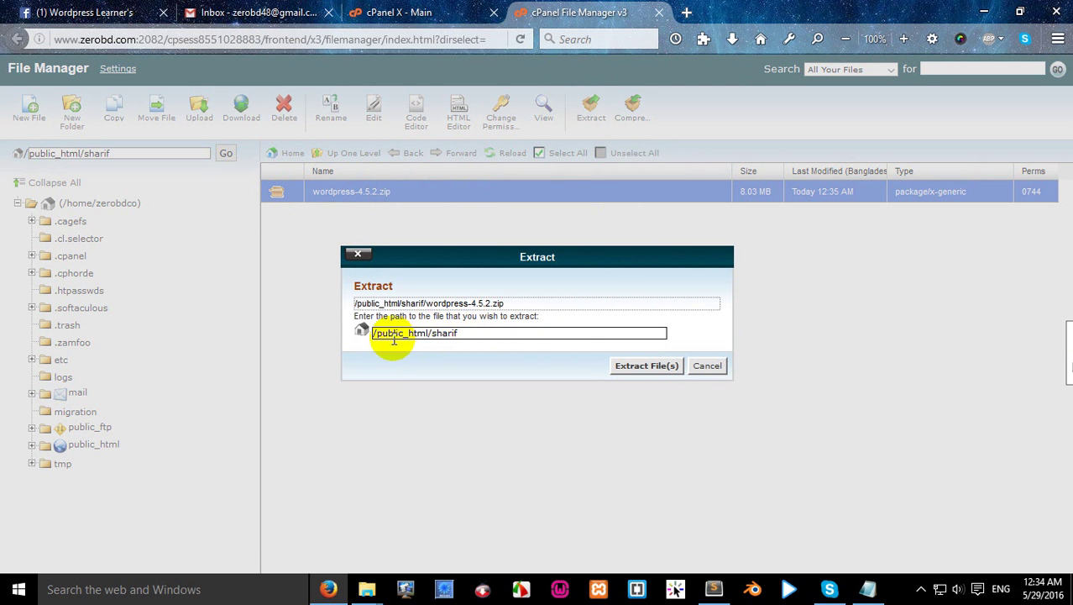
click(434, 332)
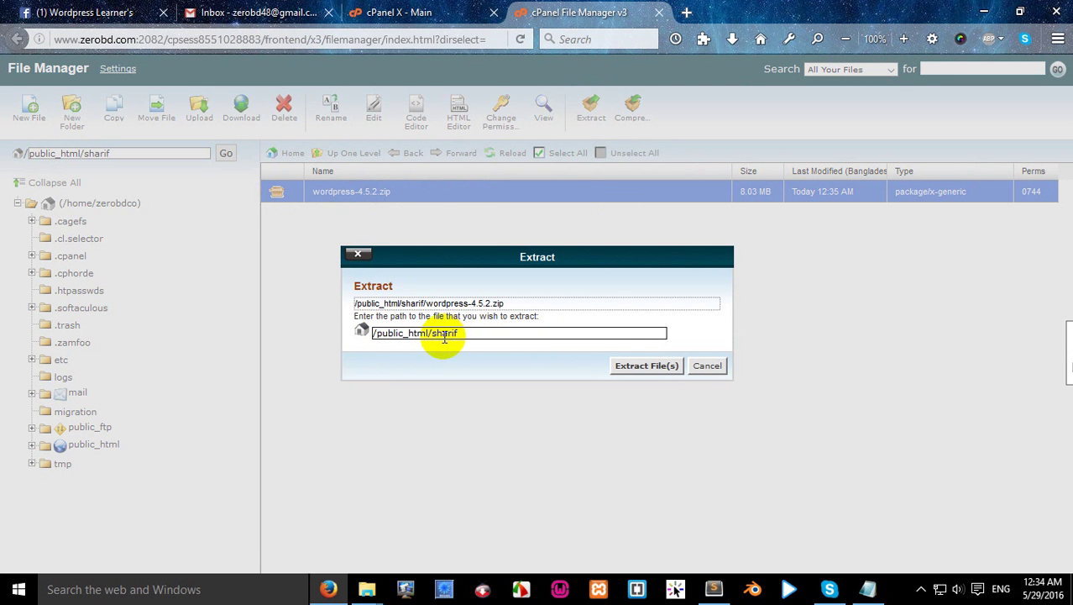
triple_click(425, 336)
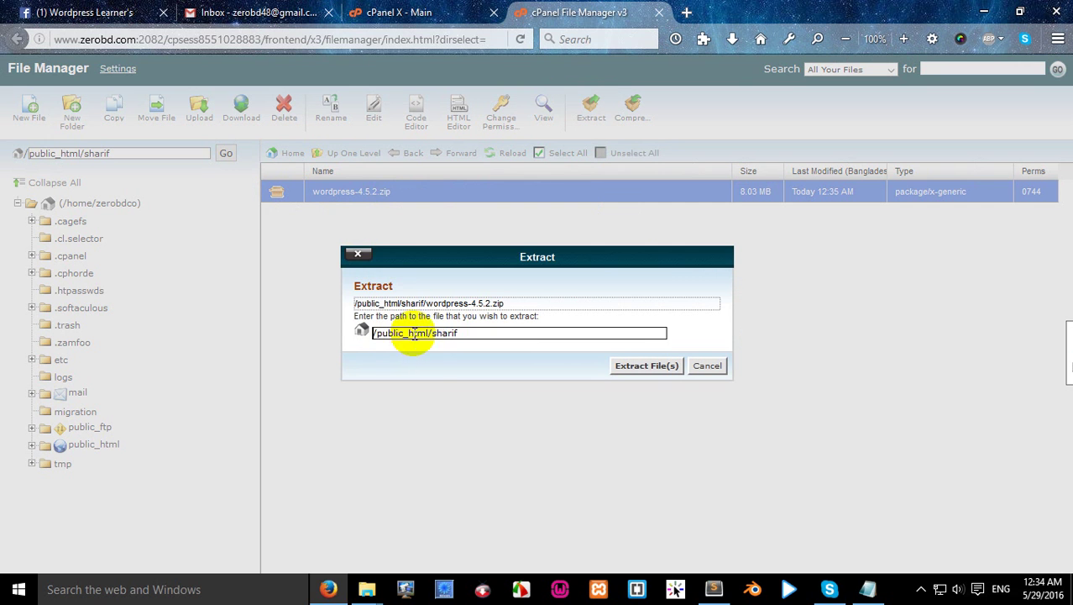
click(473, 333)
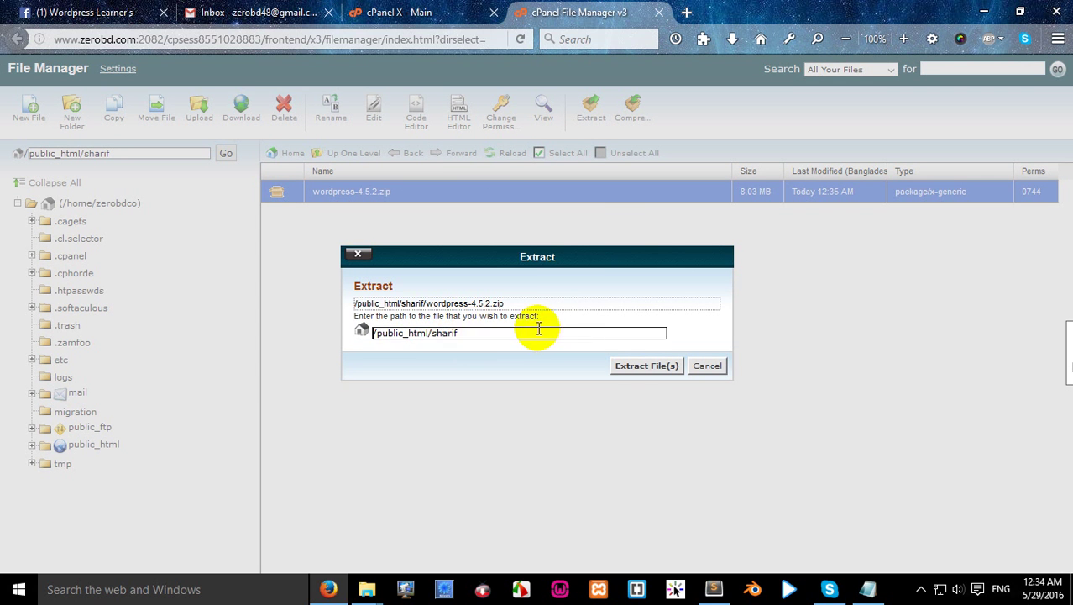
click(651, 365)
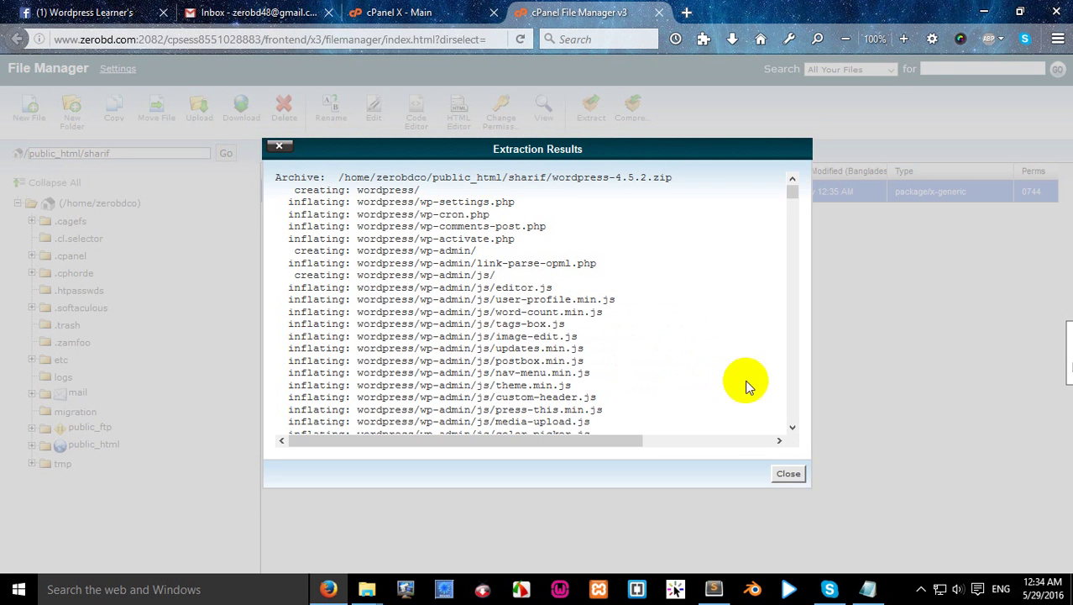
- Close the extraction results and reload the listing to show the new wordpress folder
scroll(599, 285, down, 10)
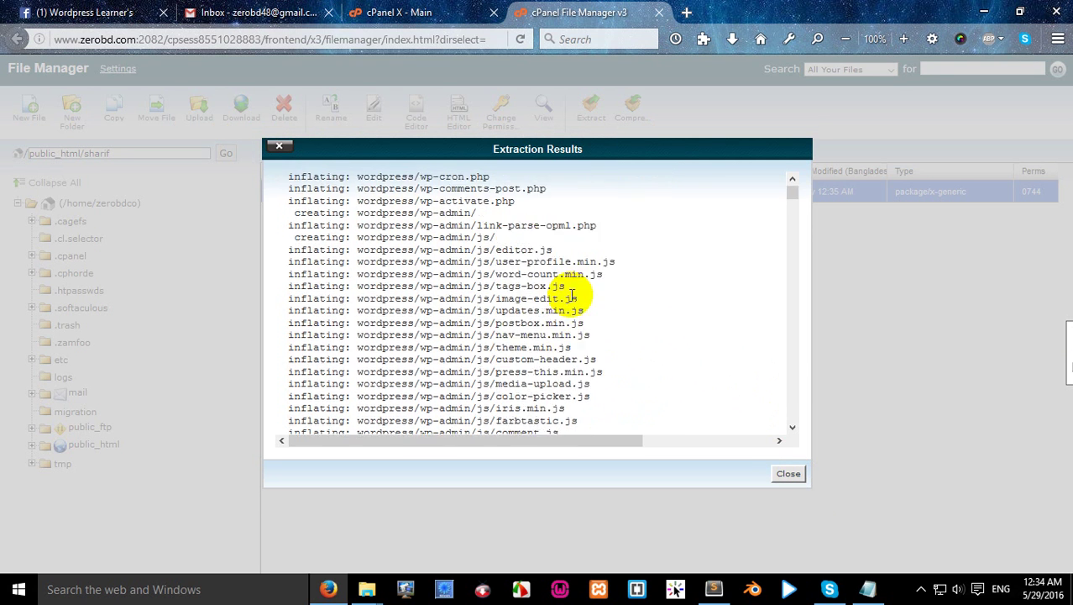
scroll(548, 416, down, 15)
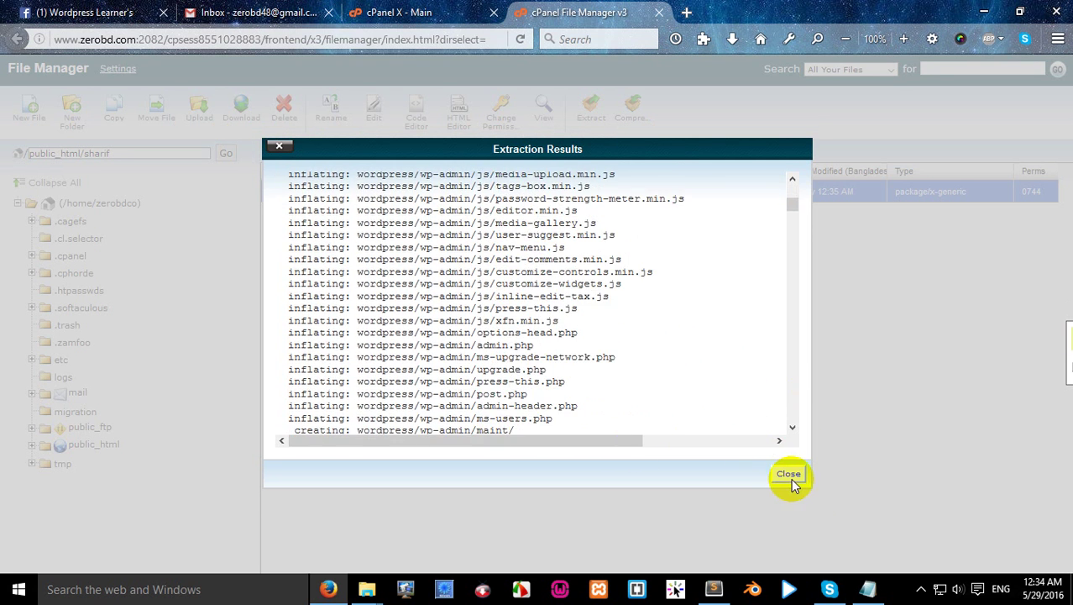
click(789, 473)
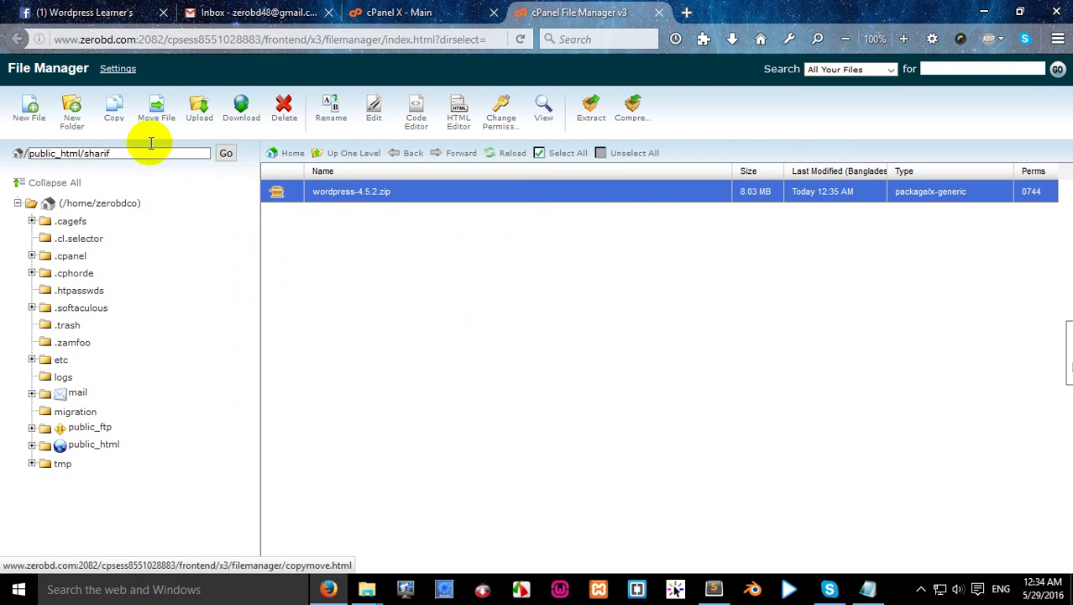
click(520, 40)
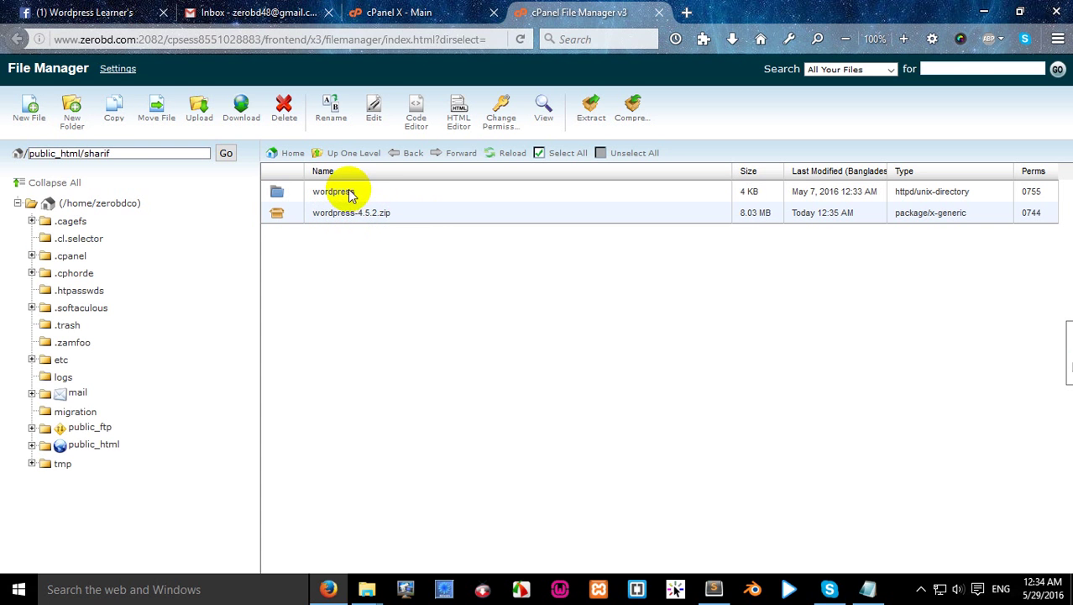
drag(385, 214, 326, 215)
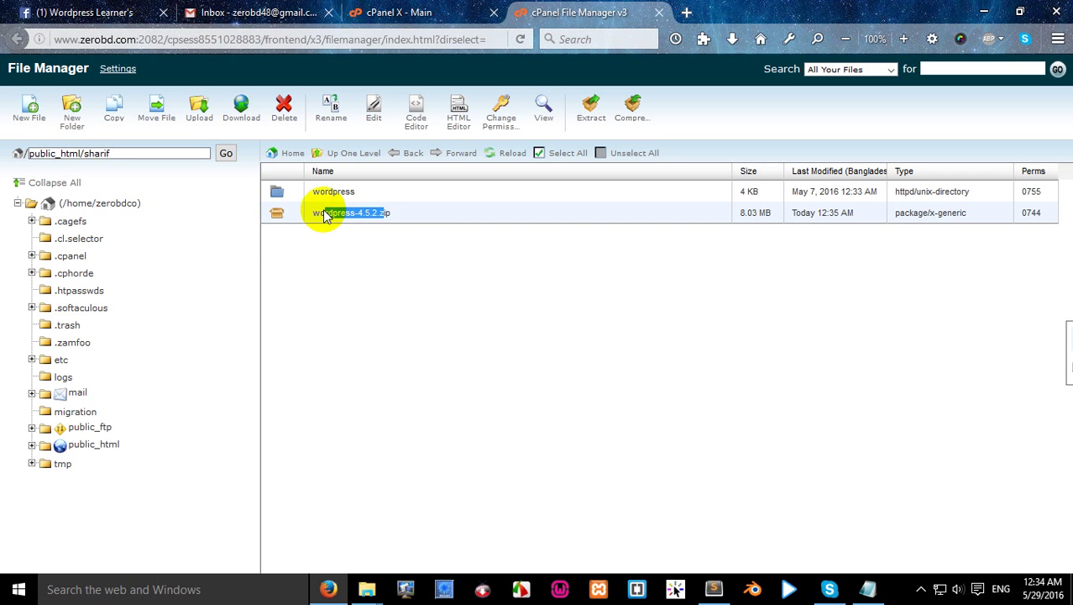
- Delete wordpress-4.5.2.zip from the sharif folder, confirming with Delete File(s)
click(395, 218)
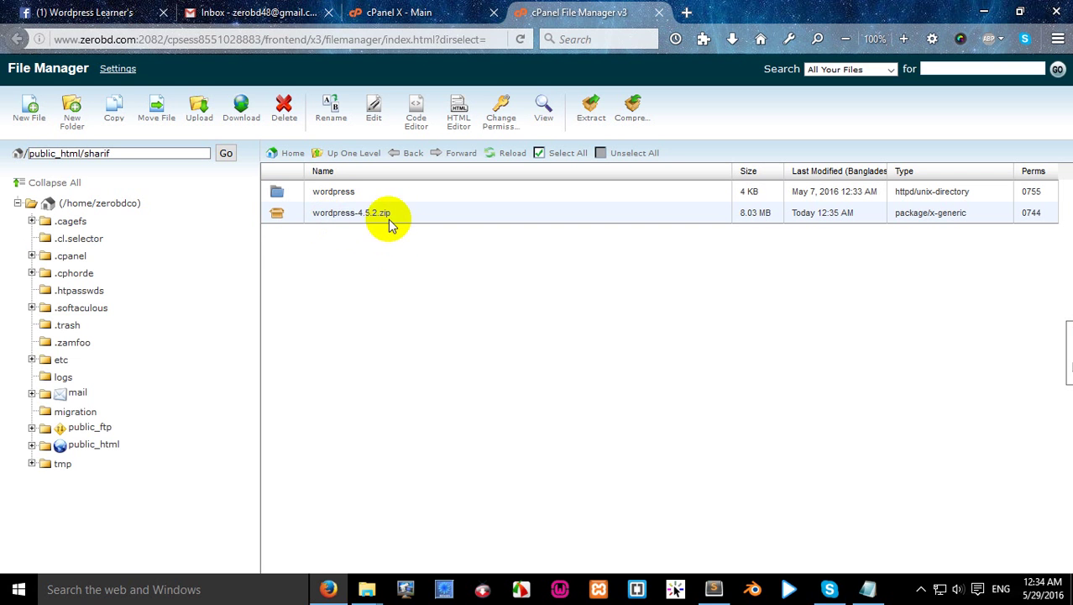
click(332, 216)
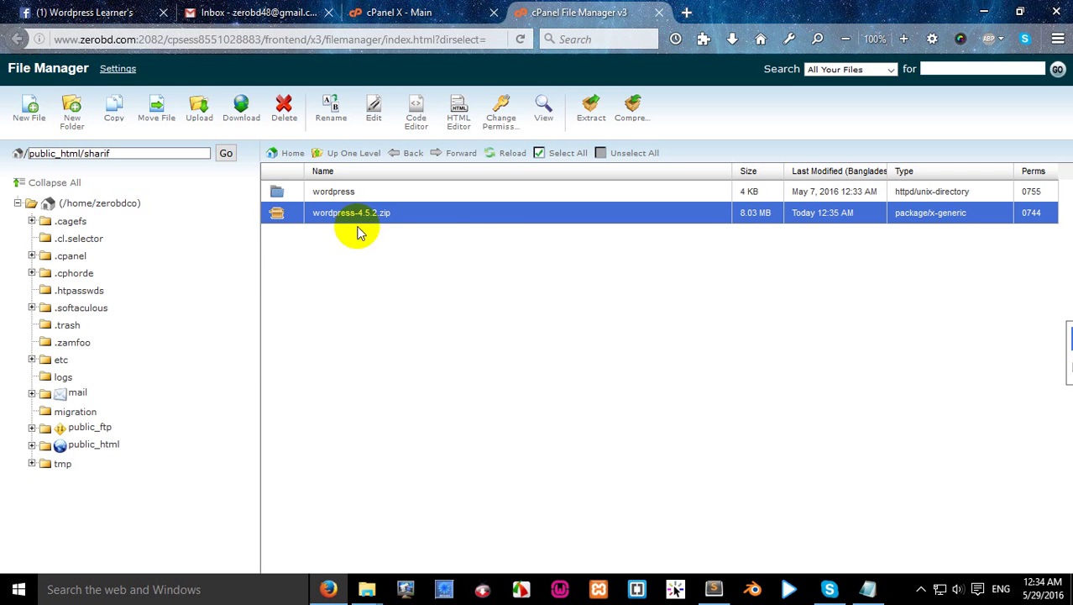
click(284, 107)
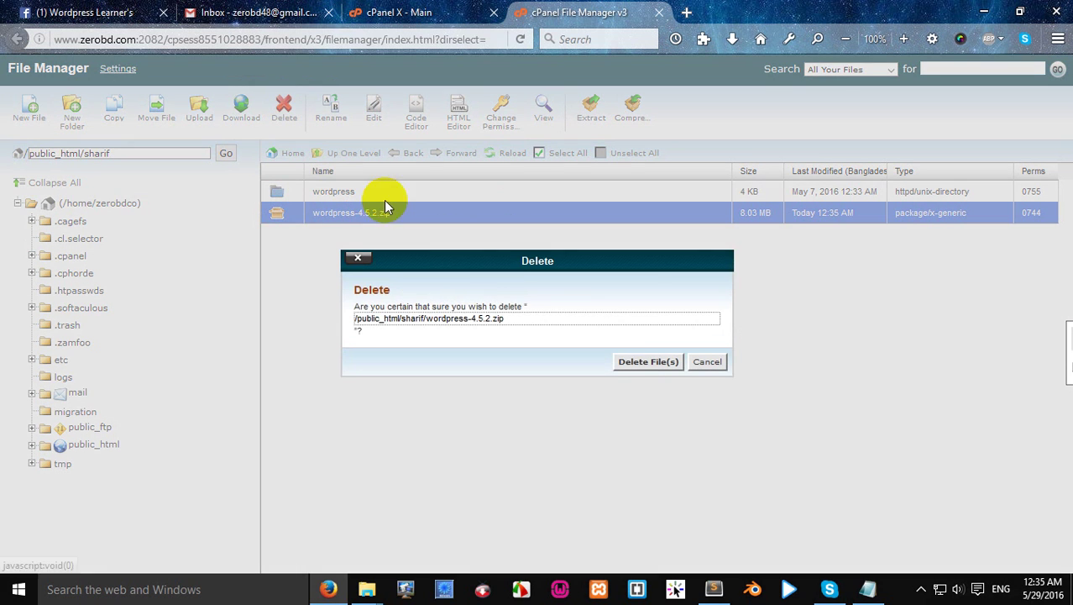
click(632, 361)
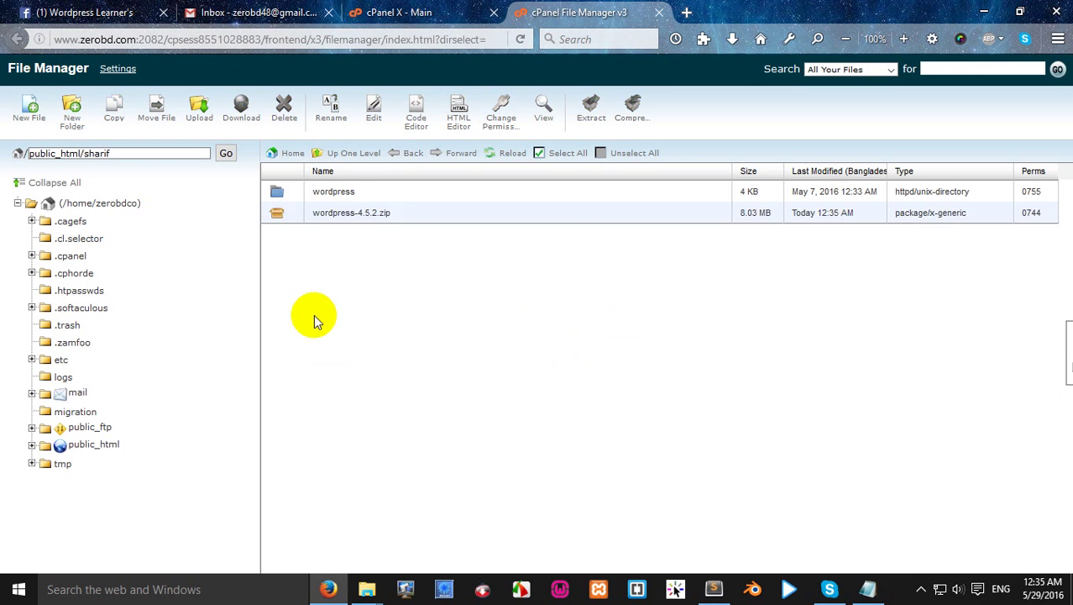
click(348, 200)
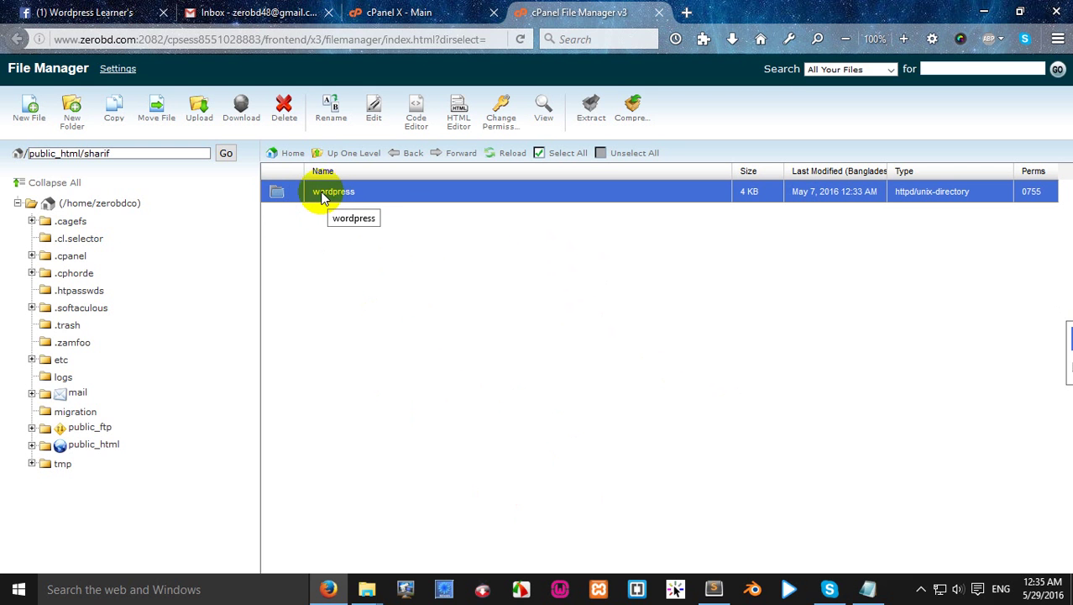
- Select all contents of the wordpress folder and move them to /public_html/sharif/
double_click(275, 191)
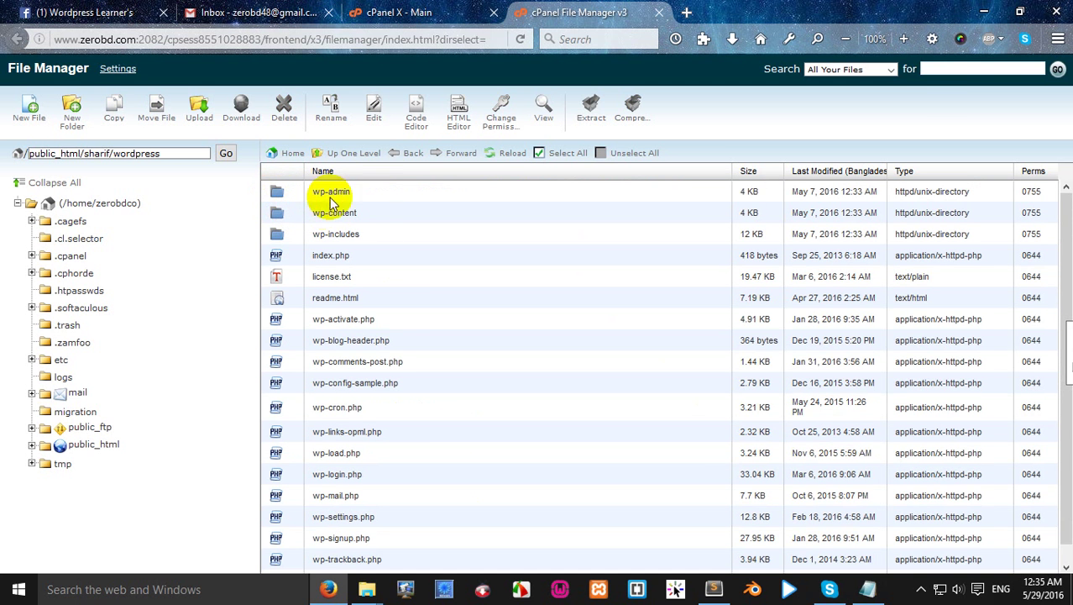
scroll(444, 383, down, 1)
scroll(446, 395, up, 1)
click(540, 155)
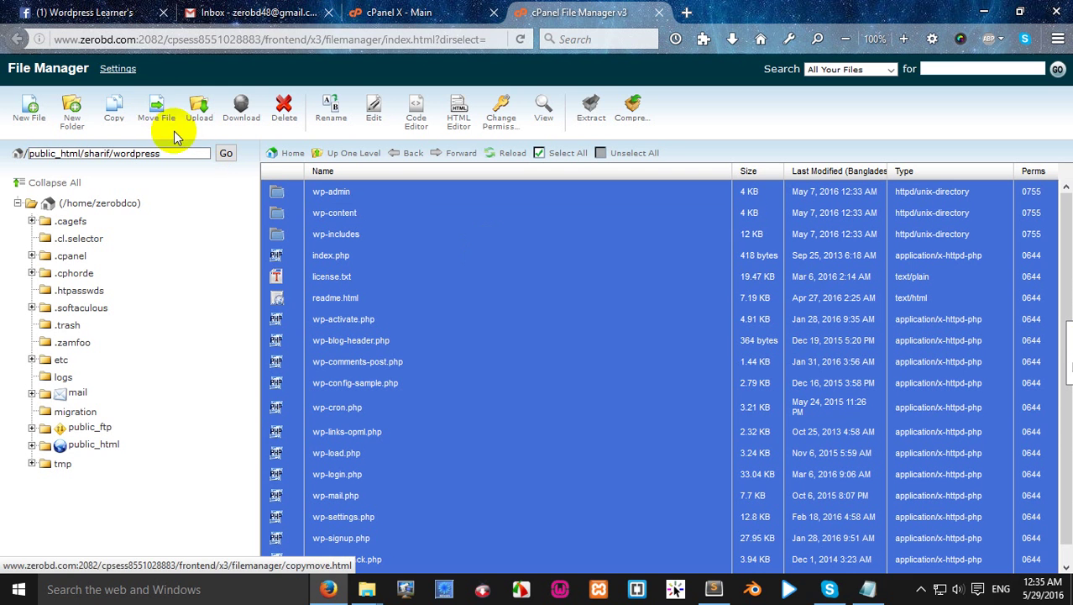
click(156, 112)
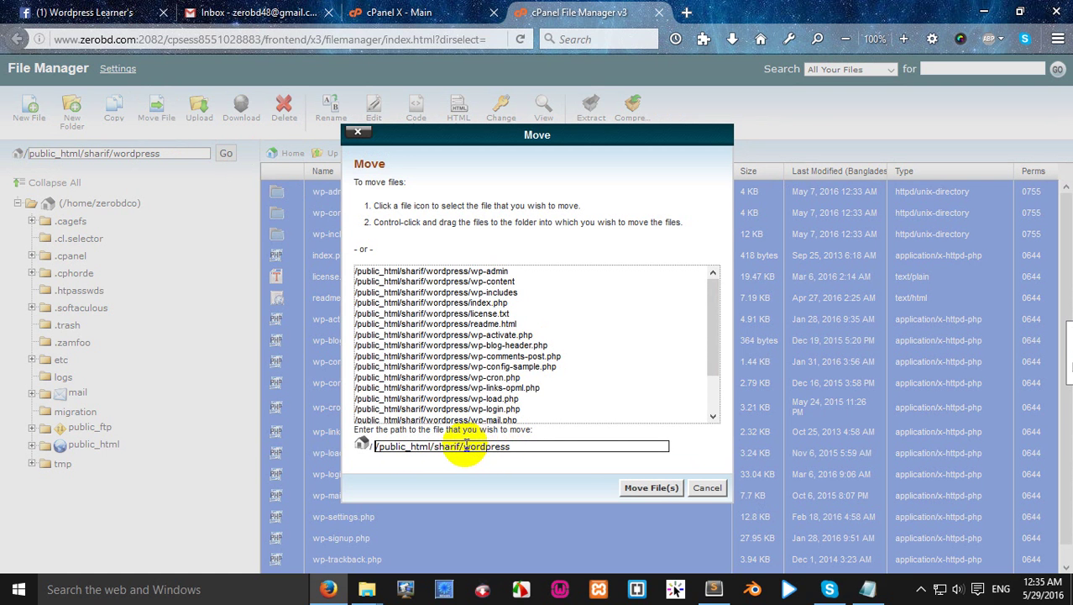
drag(463, 446, 523, 446)
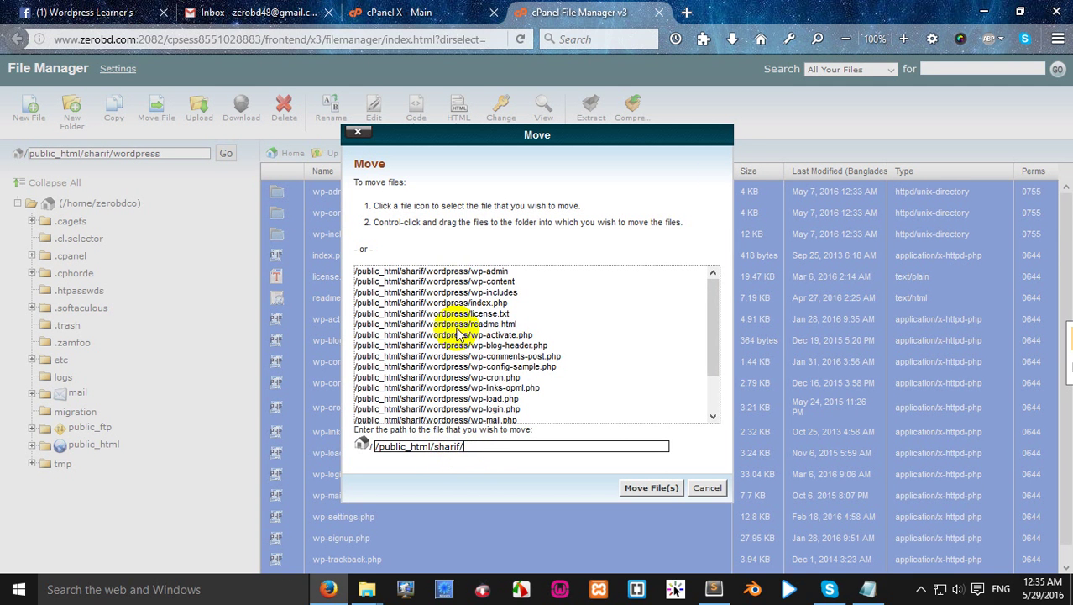
click(649, 491)
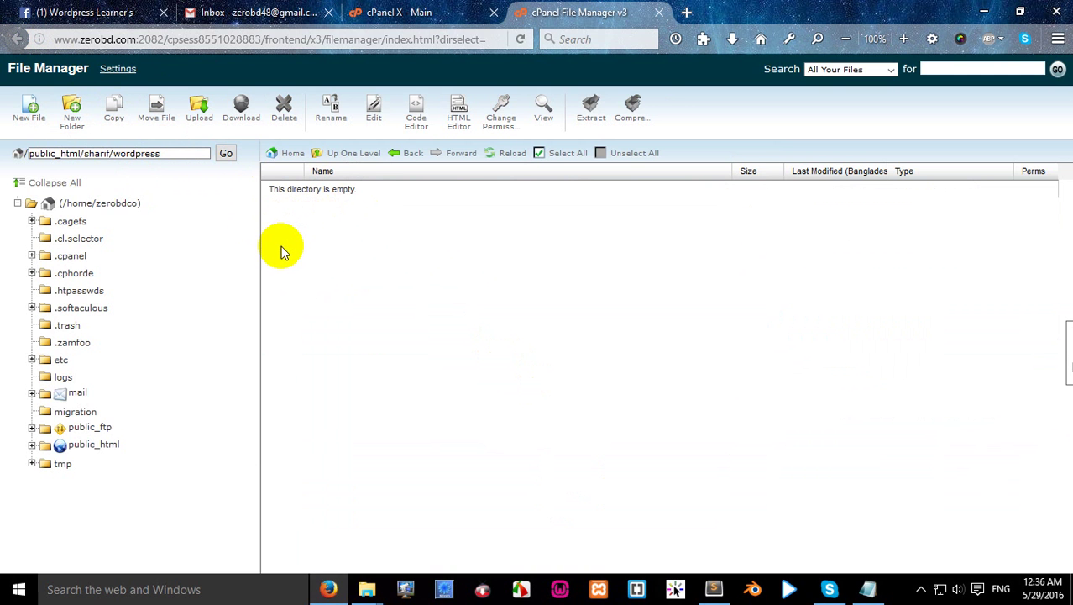
- Delete the empty wordpress folder so public_html/sharif holds wp-admin, wp-content and index.php directly
click(410, 153)
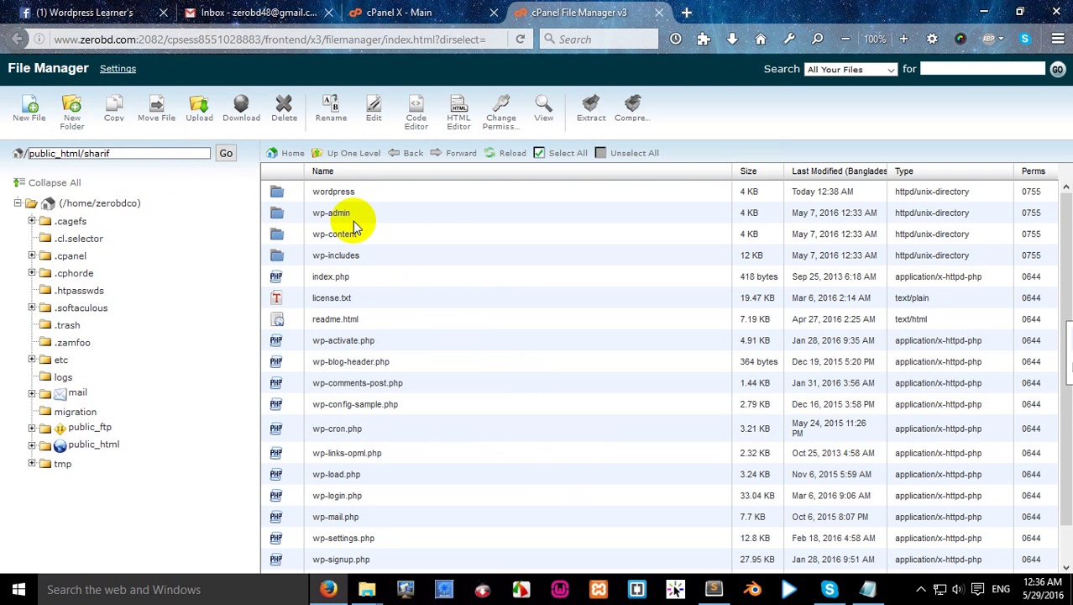
click(334, 191)
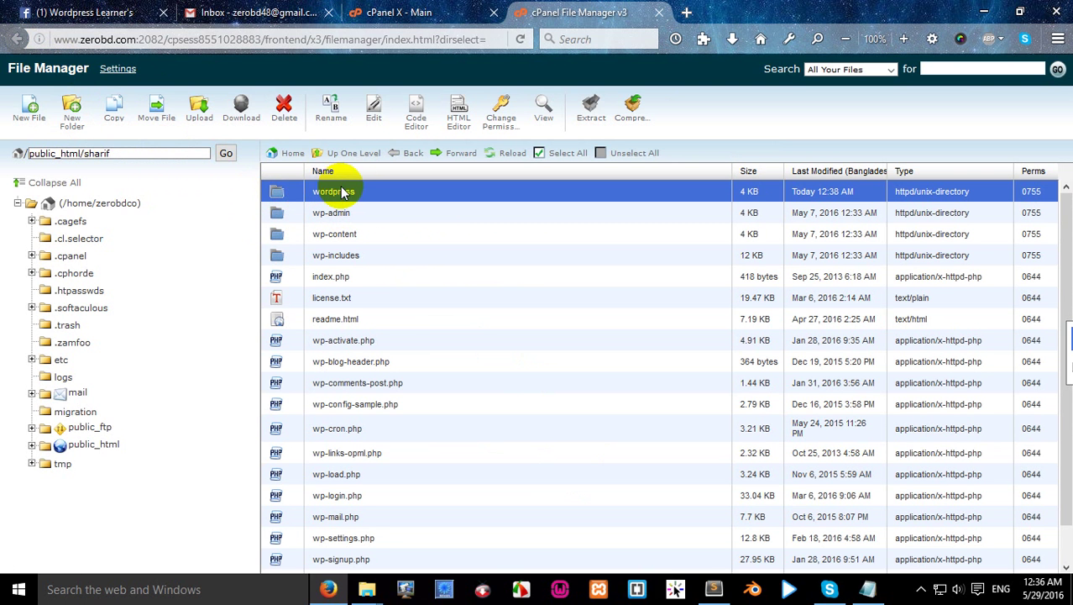
click(284, 102)
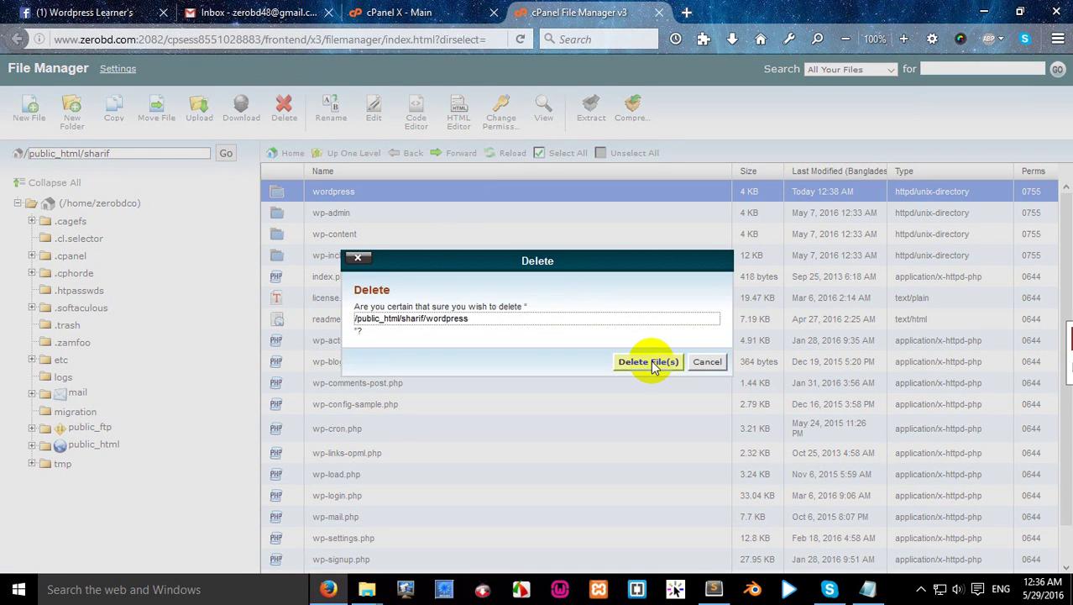
click(650, 359)
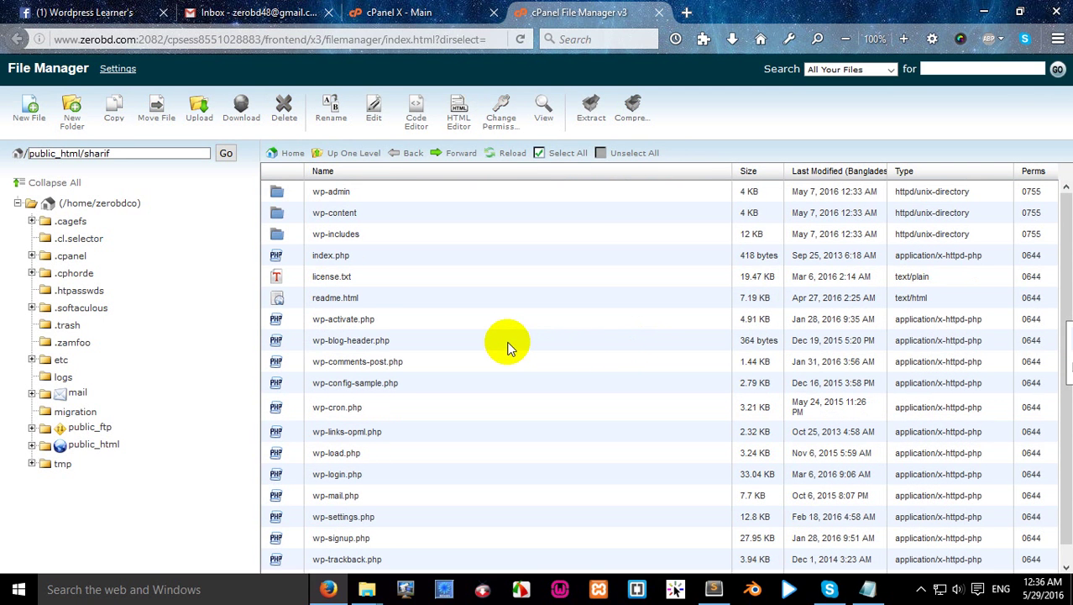
scroll(395, 319, down, 1)
scroll(386, 336, up, 1)
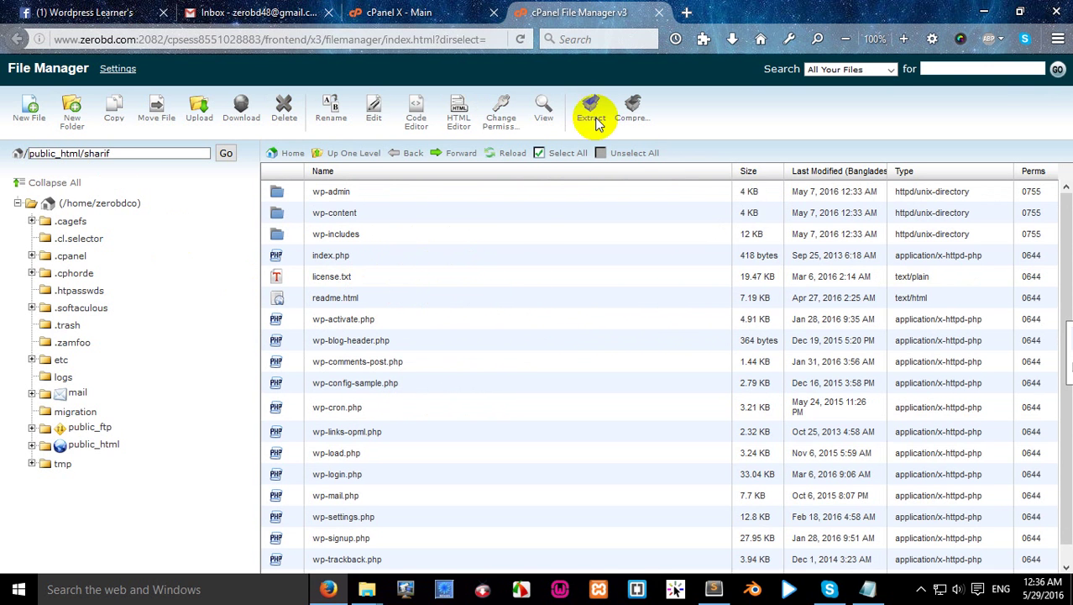
- Load sharif.zerobd.com in a new browser tab
click(687, 14)
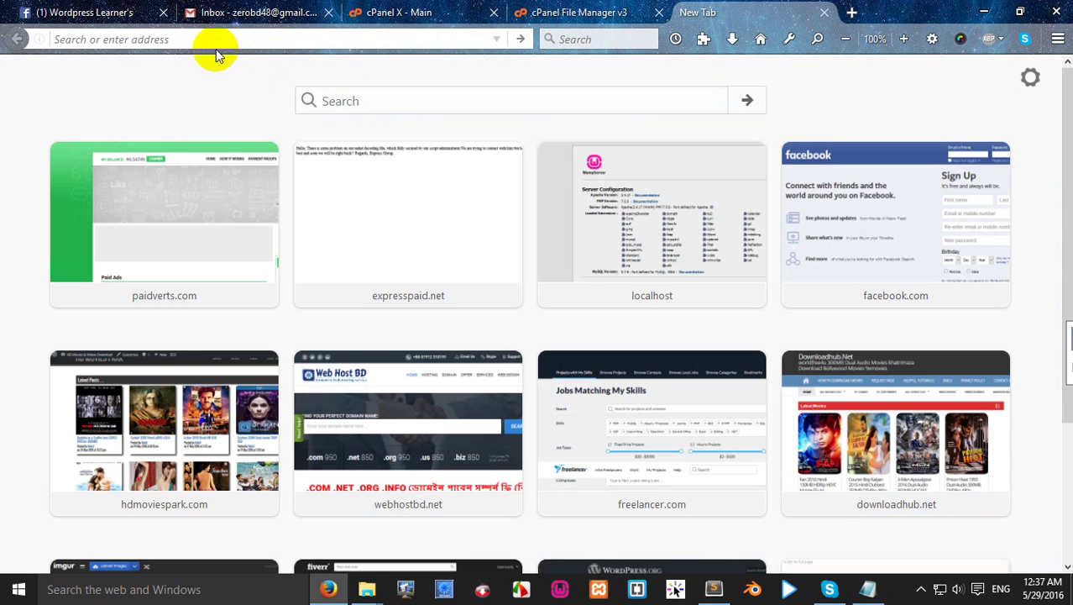
text(sharif.zerobd.com/)
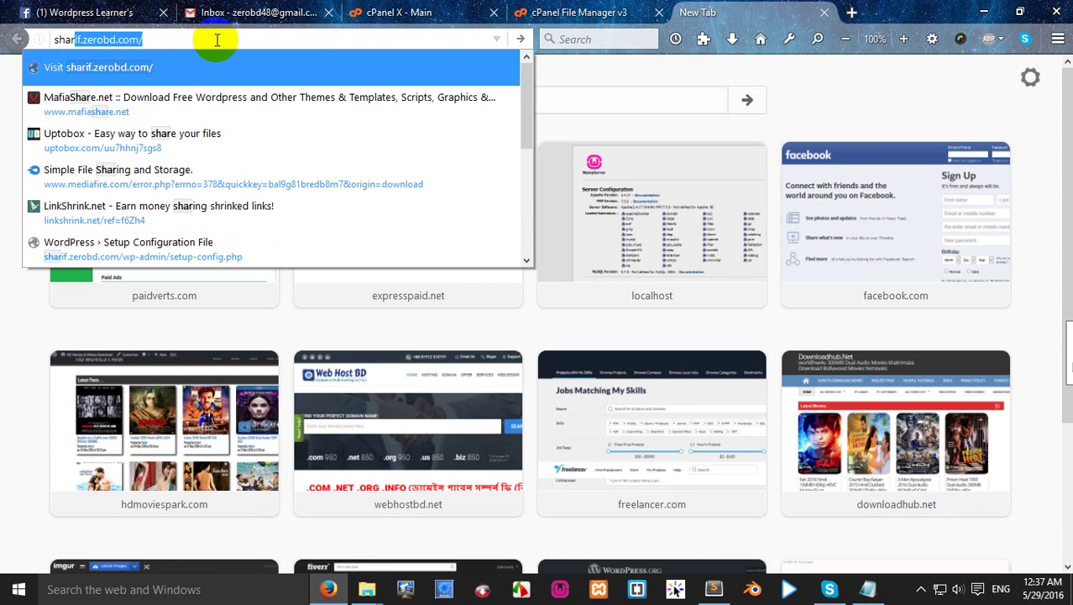
key(Right)
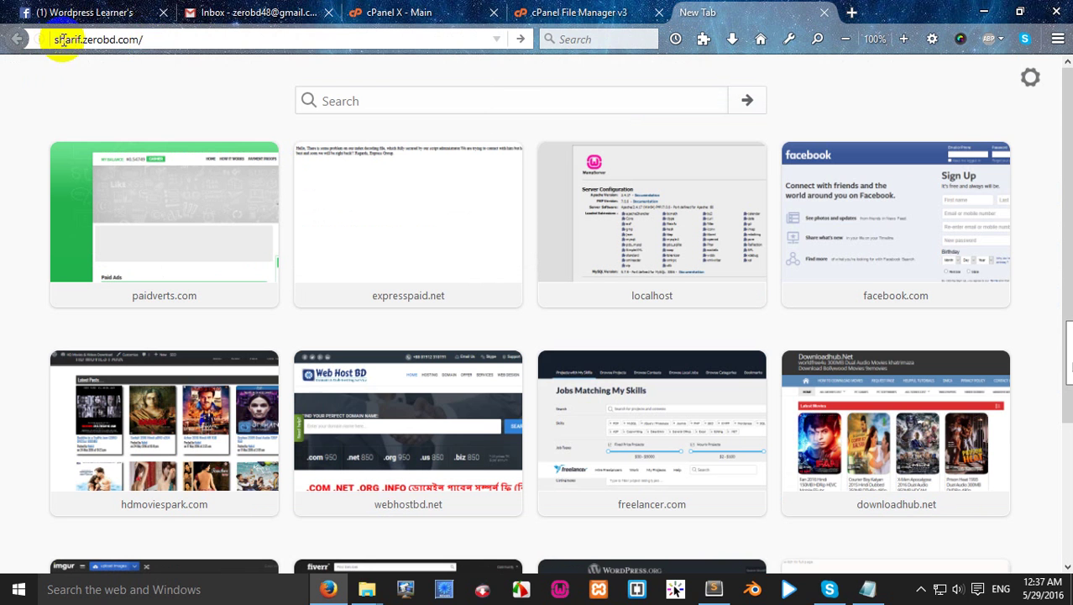
key(Return)
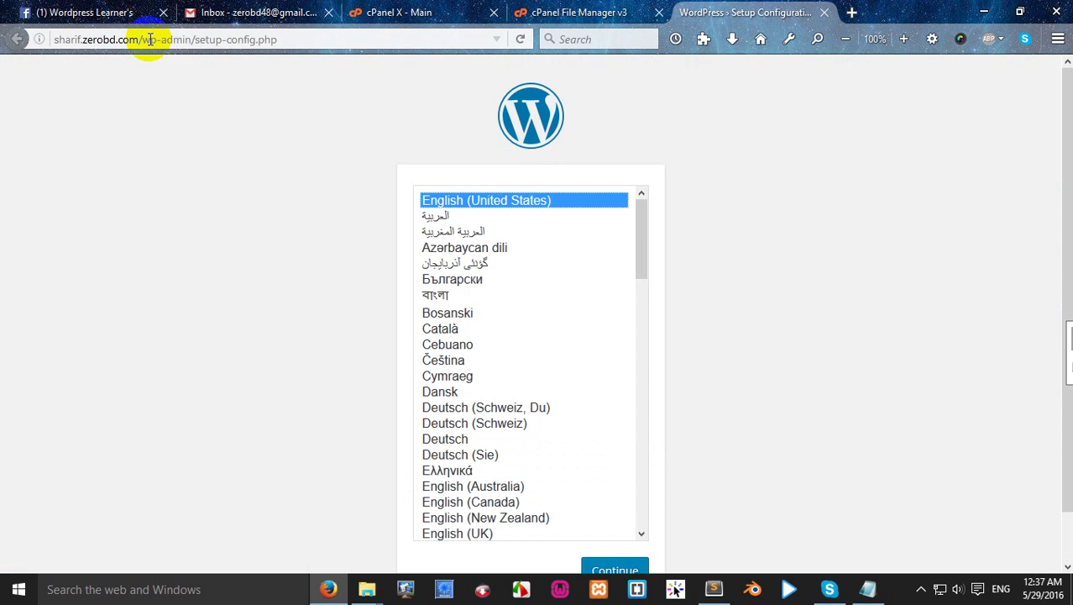
- Keep English (United States) and continue past the welcome screen to the database form
scroll(509, 222, down, 3)
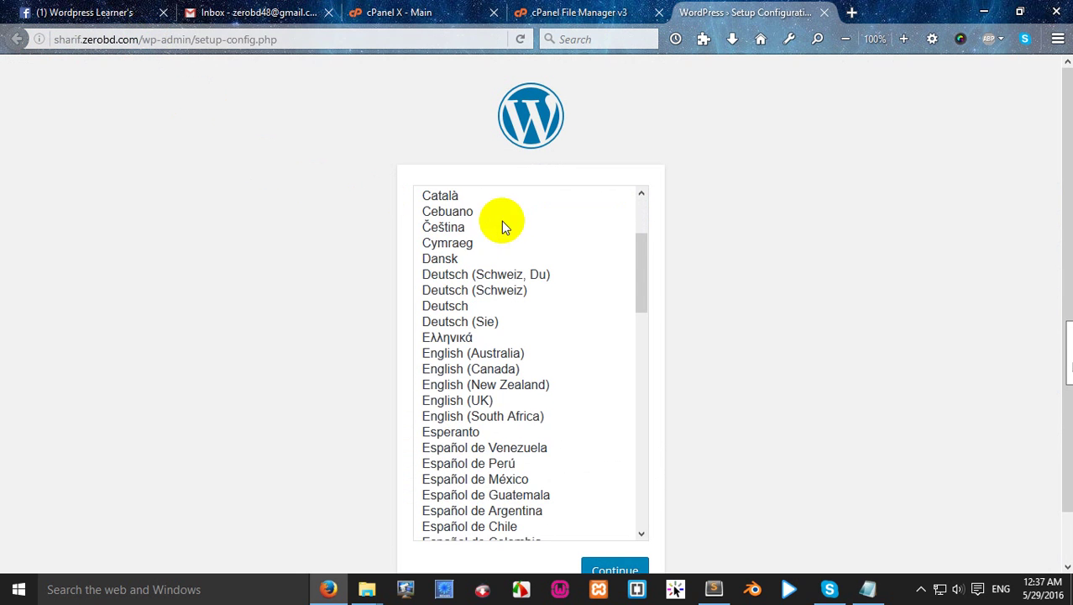
scroll(479, 243, up, 3)
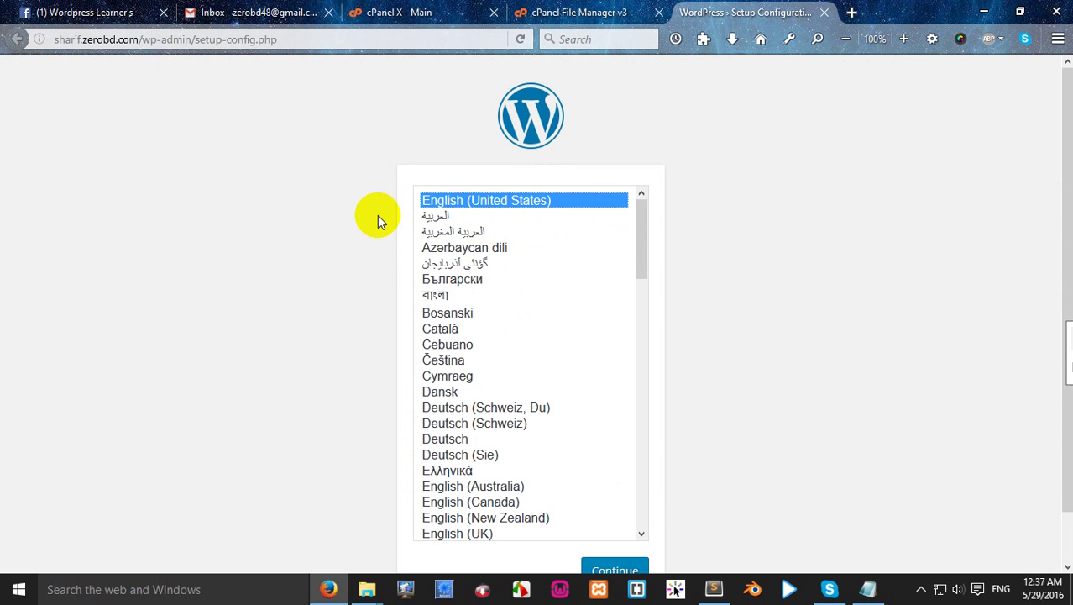
scroll(707, 319, down, 1)
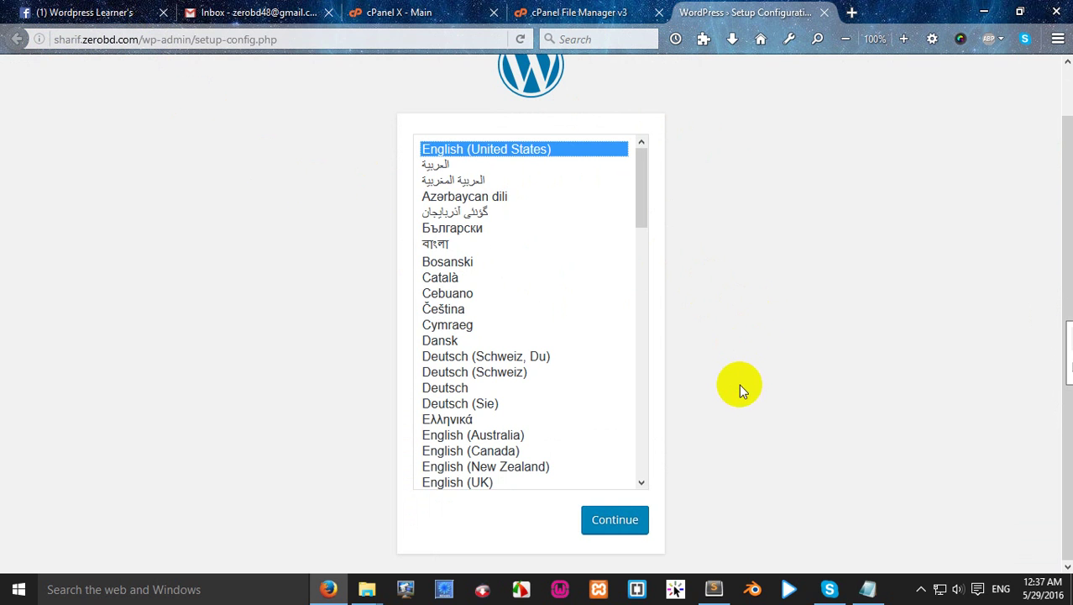
click(617, 521)
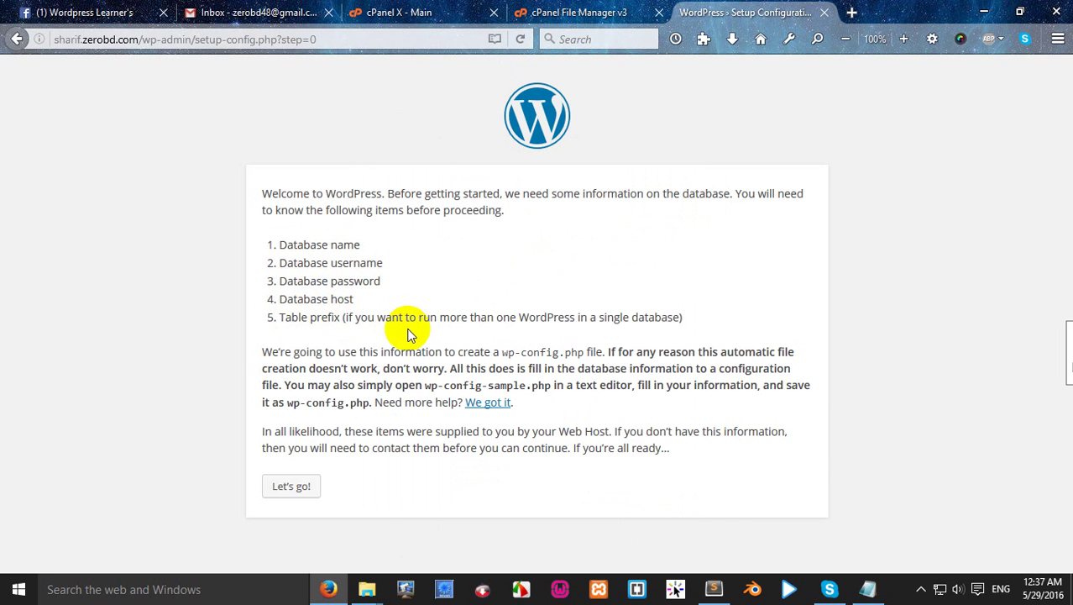
click(306, 491)
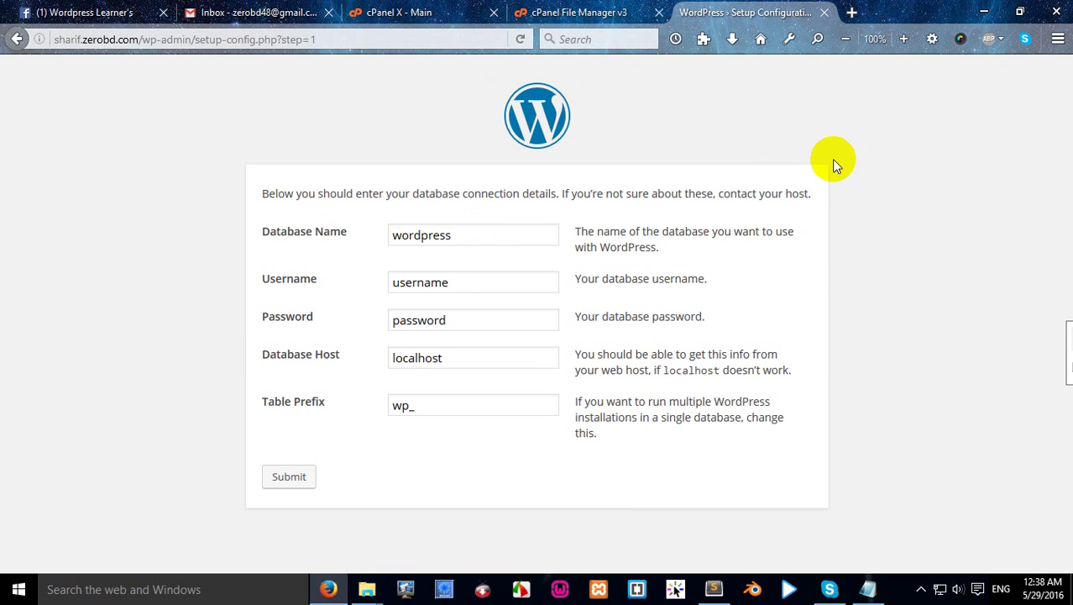
- Open phpMyAdmin from cPanel, check its Databases list showing only information_schema, then close it
click(432, 19)
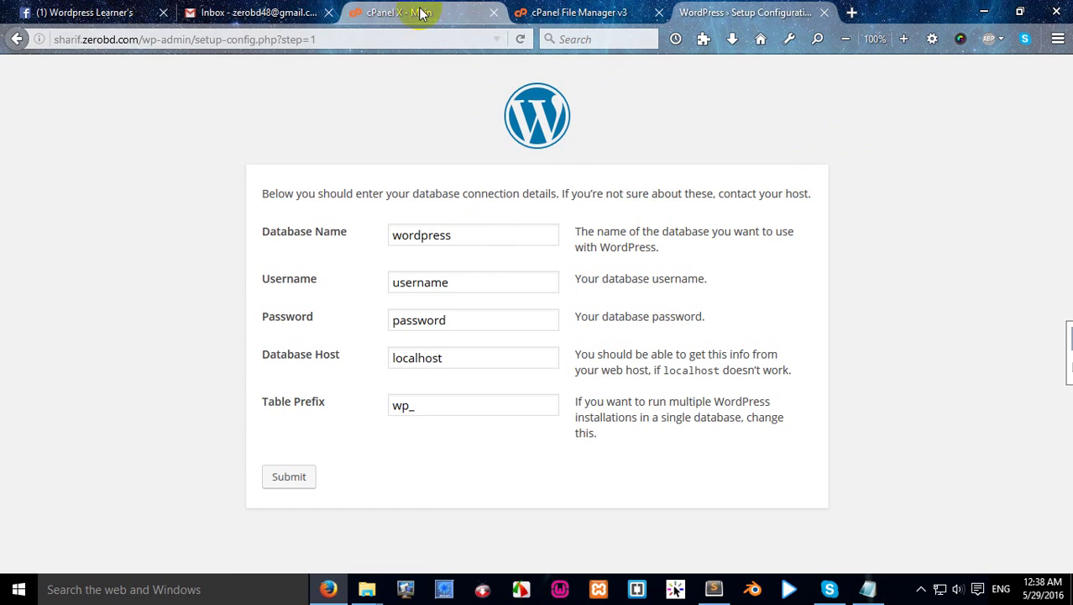
scroll(832, 222, up, 4)
scroll(924, 223, up, 6)
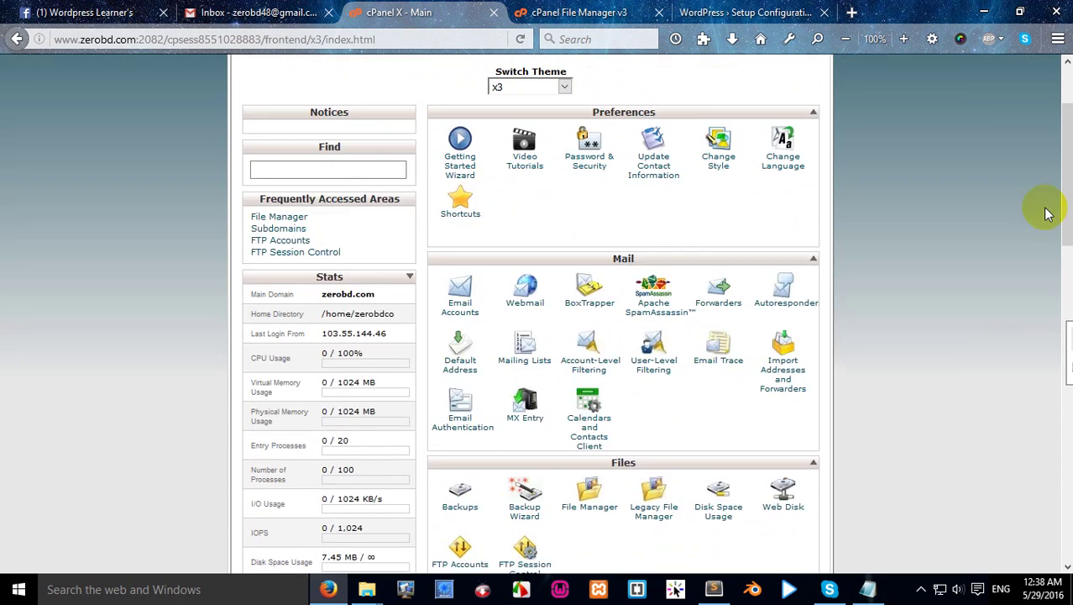
scroll(538, 269, down, 5)
scroll(507, 294, down, 3)
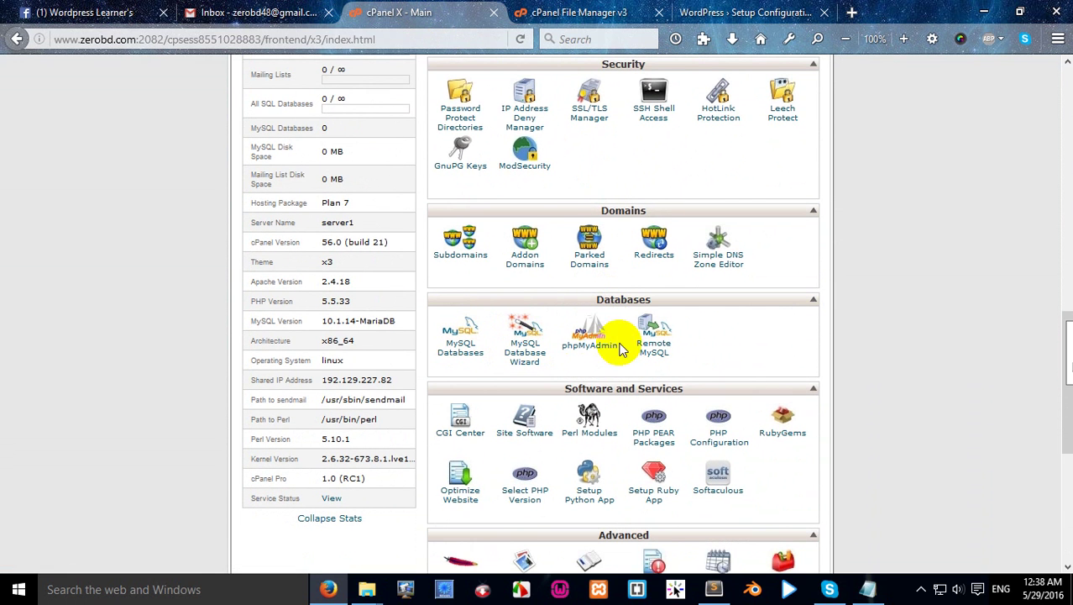
click(594, 343)
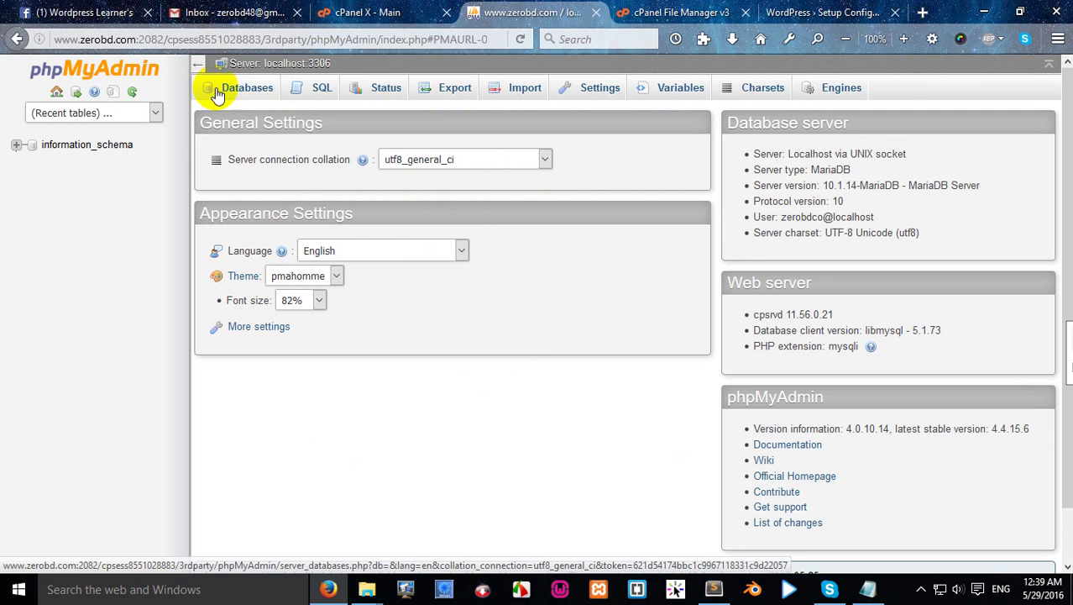
click(243, 92)
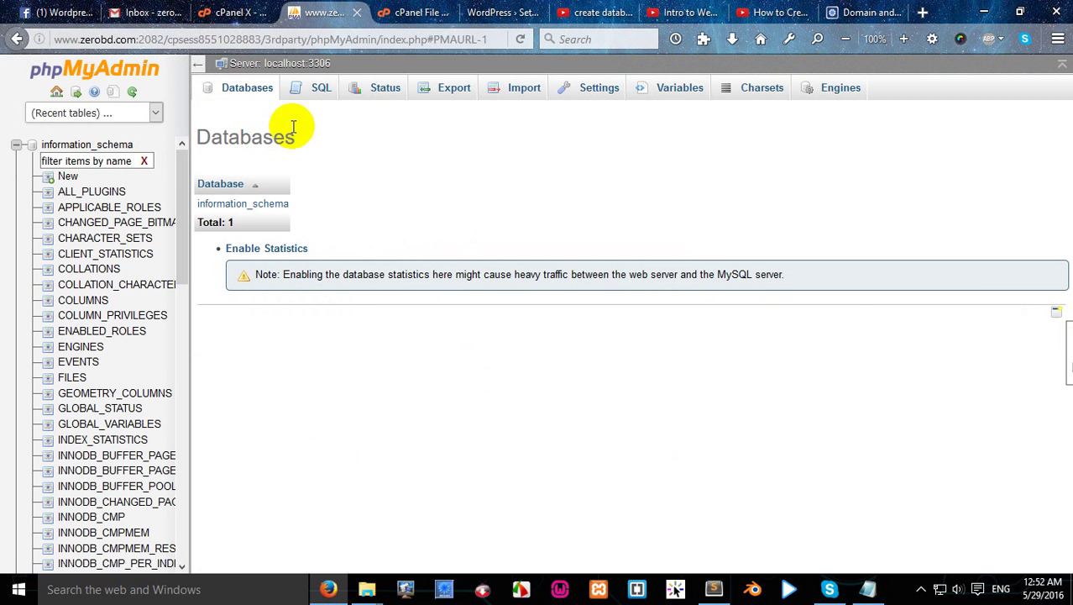
middle_click(319, 12)
- Create the MySQL database zerobdco_sharif on the MySQL Databases page
click(252, 12)
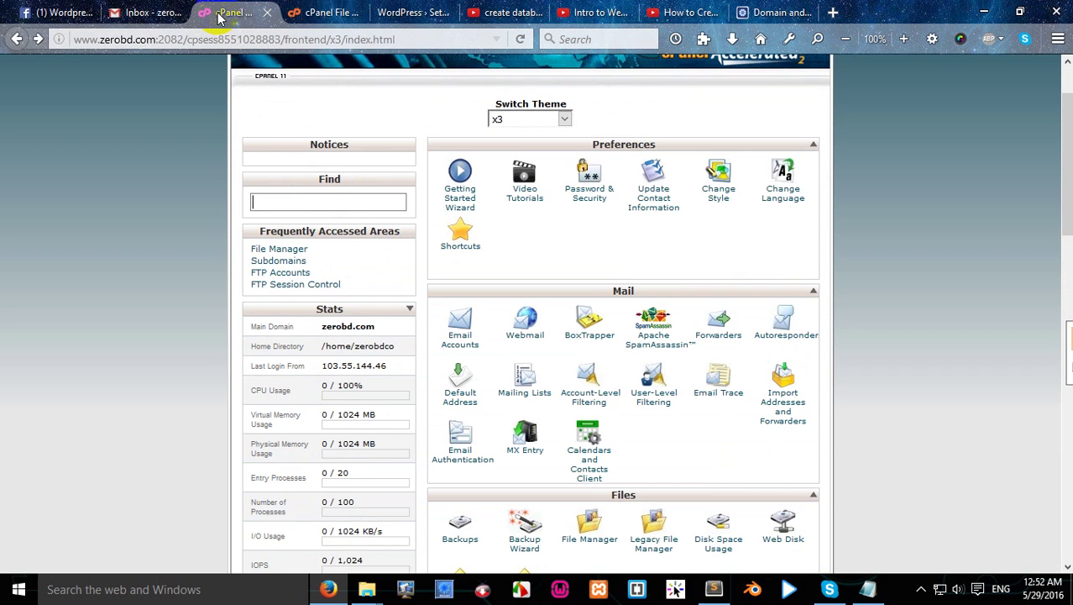
scroll(672, 310, down, 4)
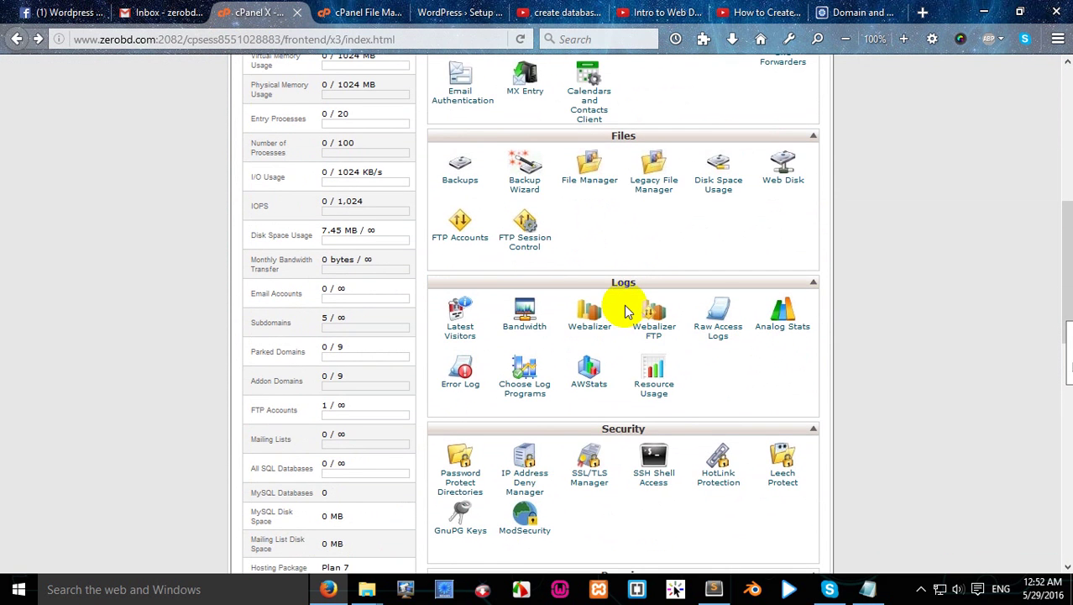
scroll(624, 319, down, 5)
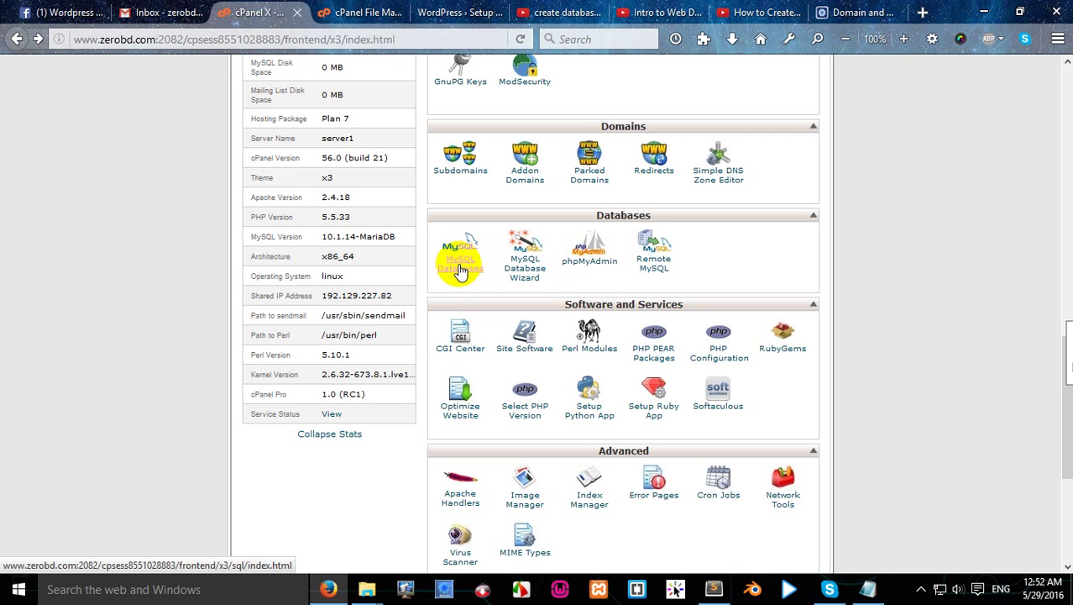
click(459, 267)
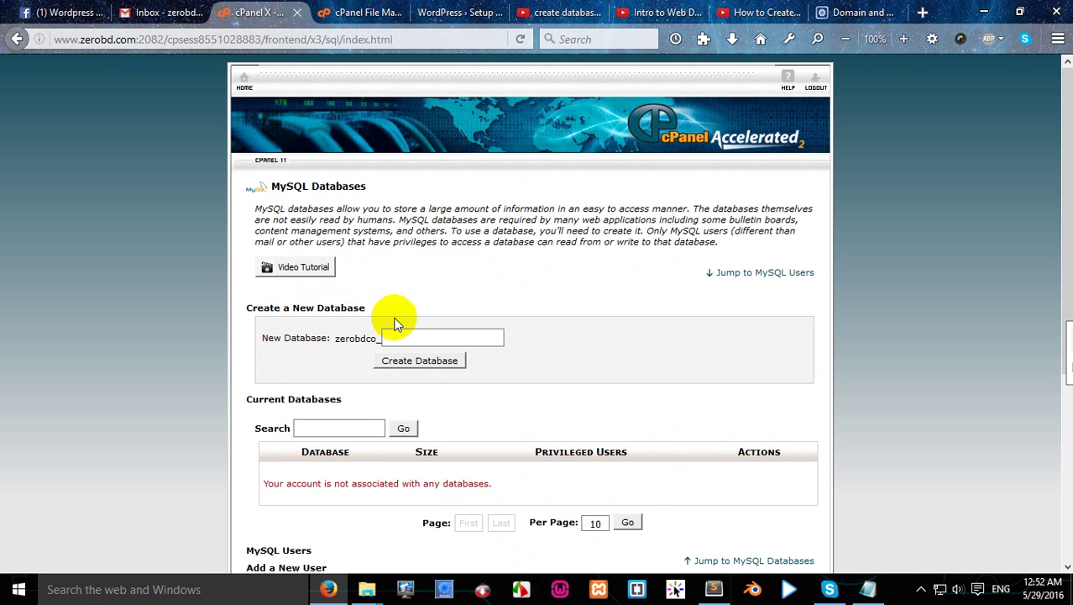
click(397, 332)
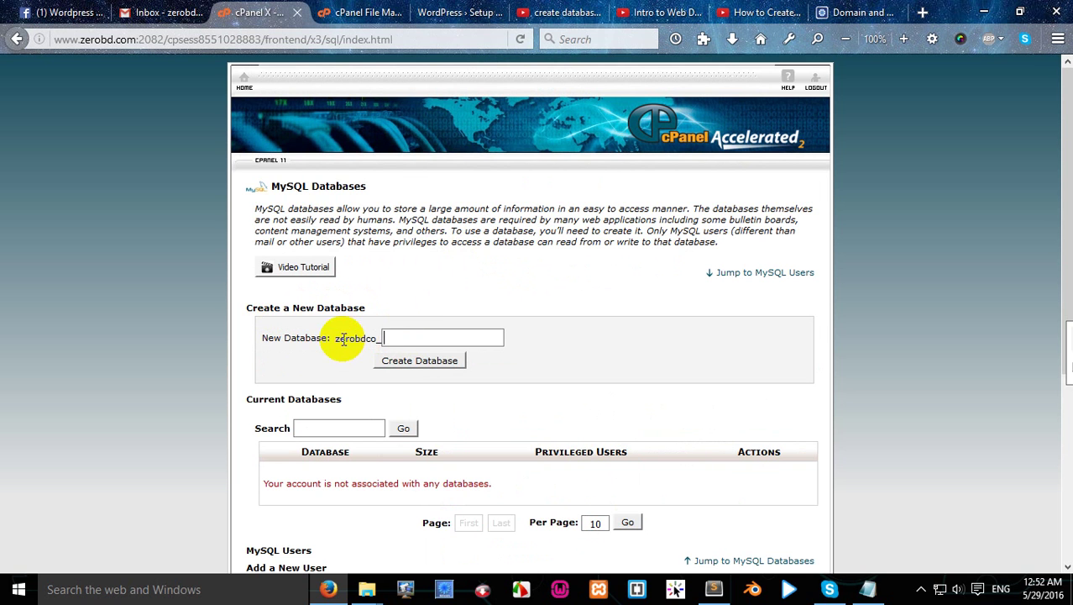
text(sharif)
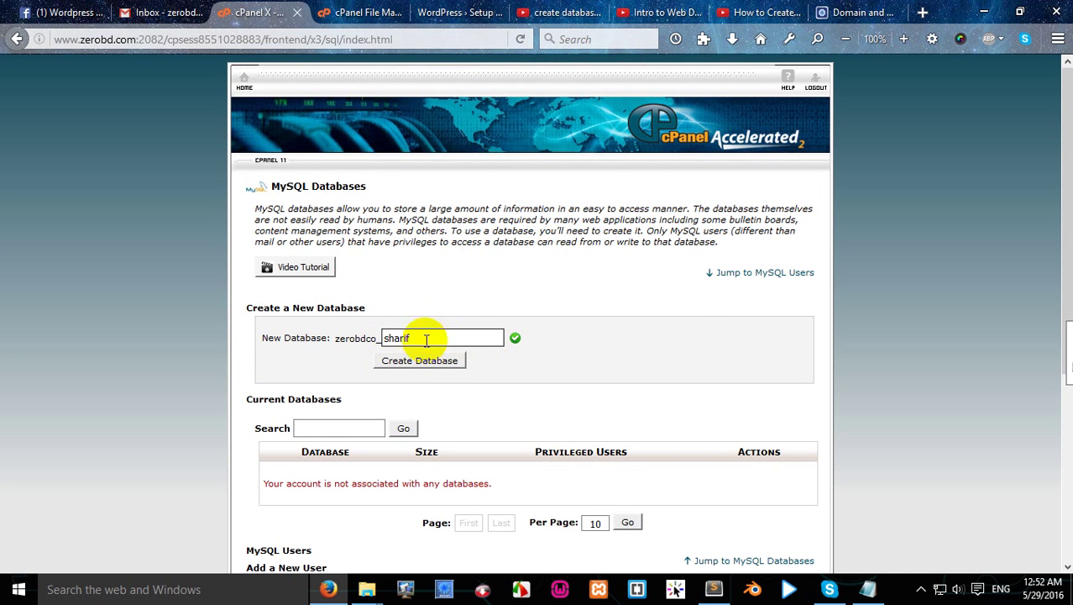
click(438, 367)
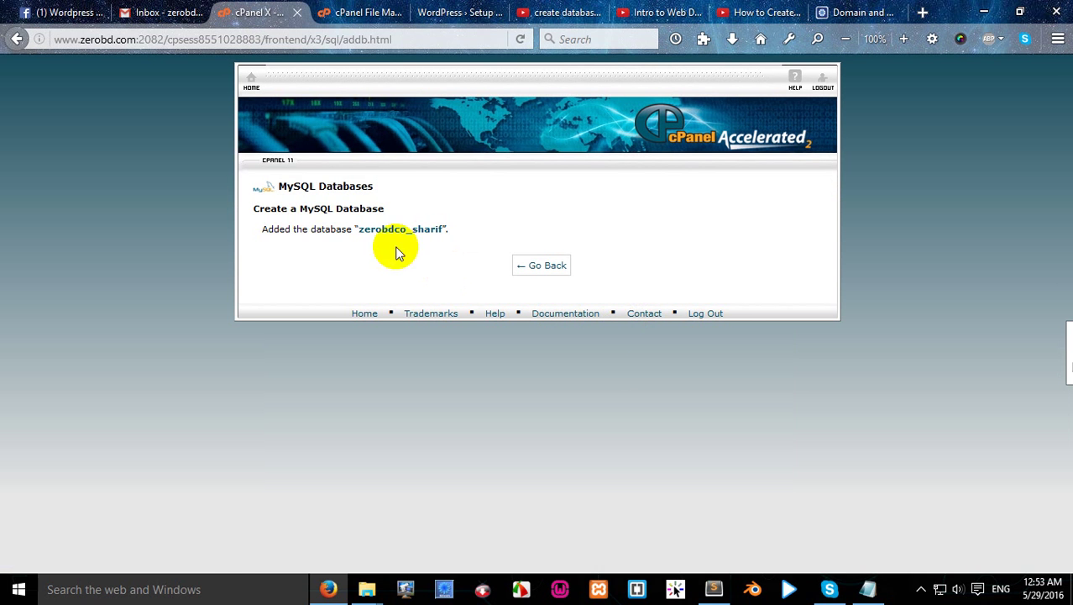
- Enter a username for the new MySQL user in the Add New User form
click(543, 267)
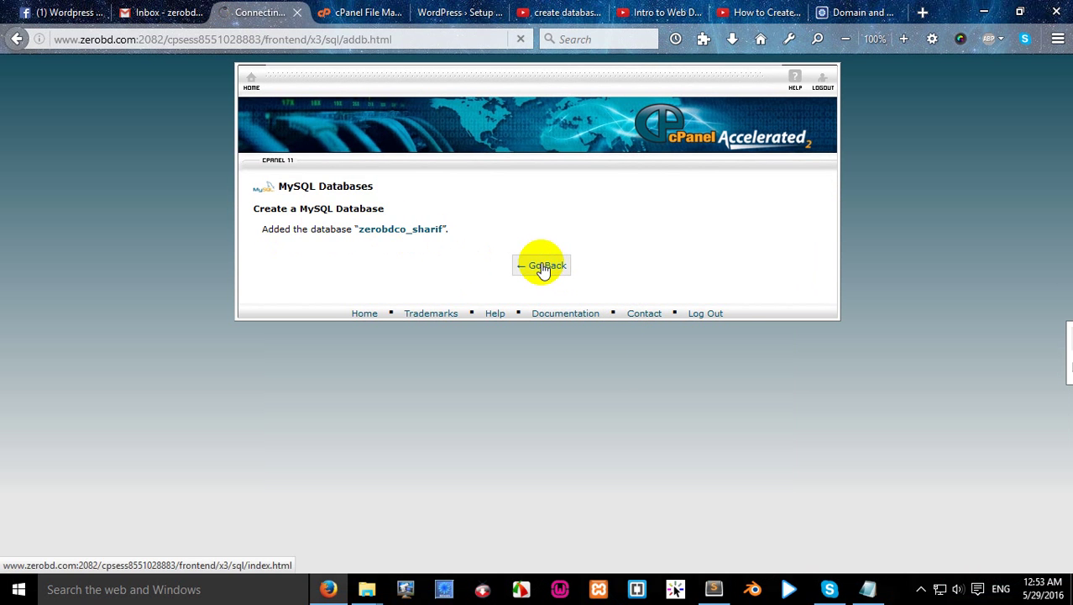
scroll(597, 323, down, 3)
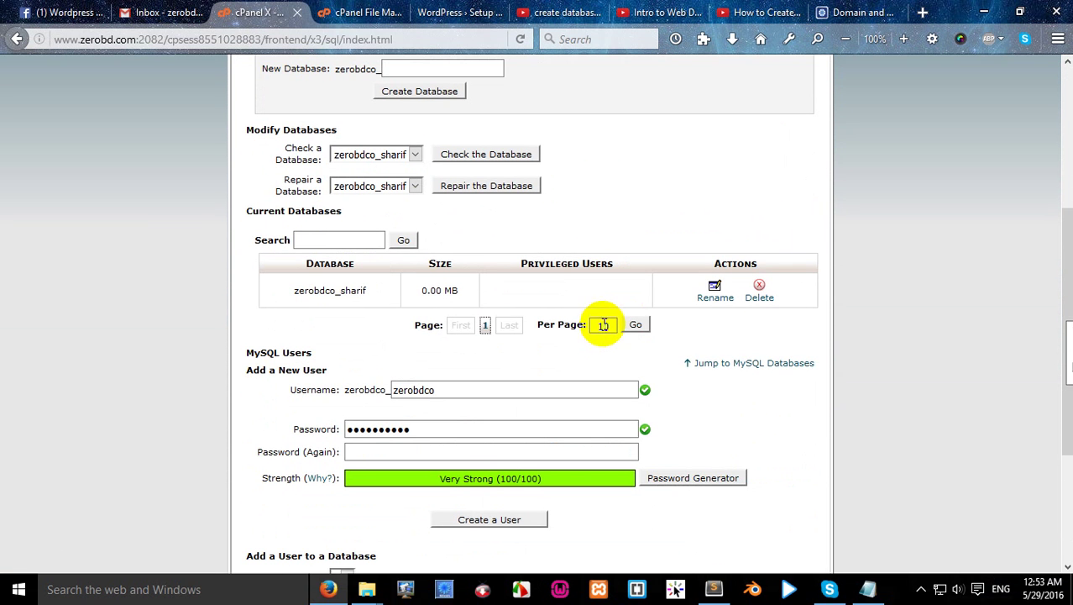
scroll(605, 322, down, 1)
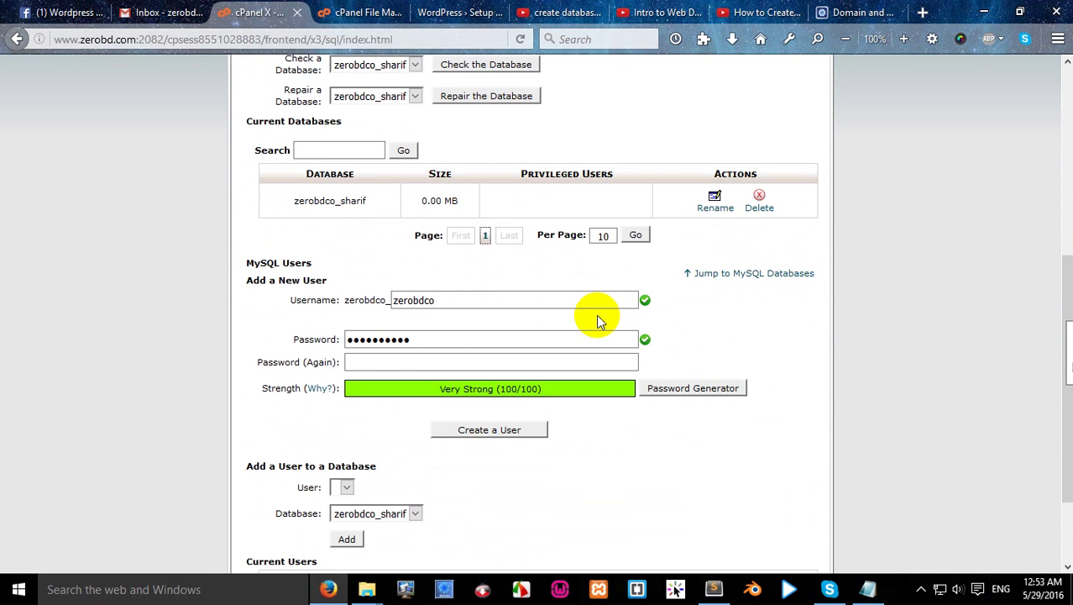
scroll(596, 319, up, 2)
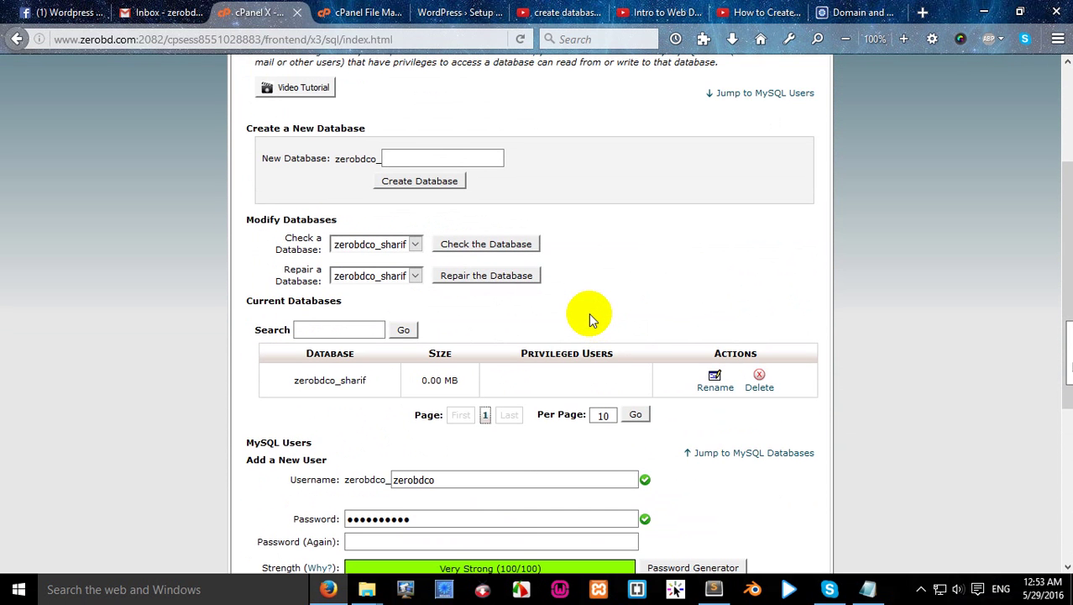
scroll(547, 313, down, 2)
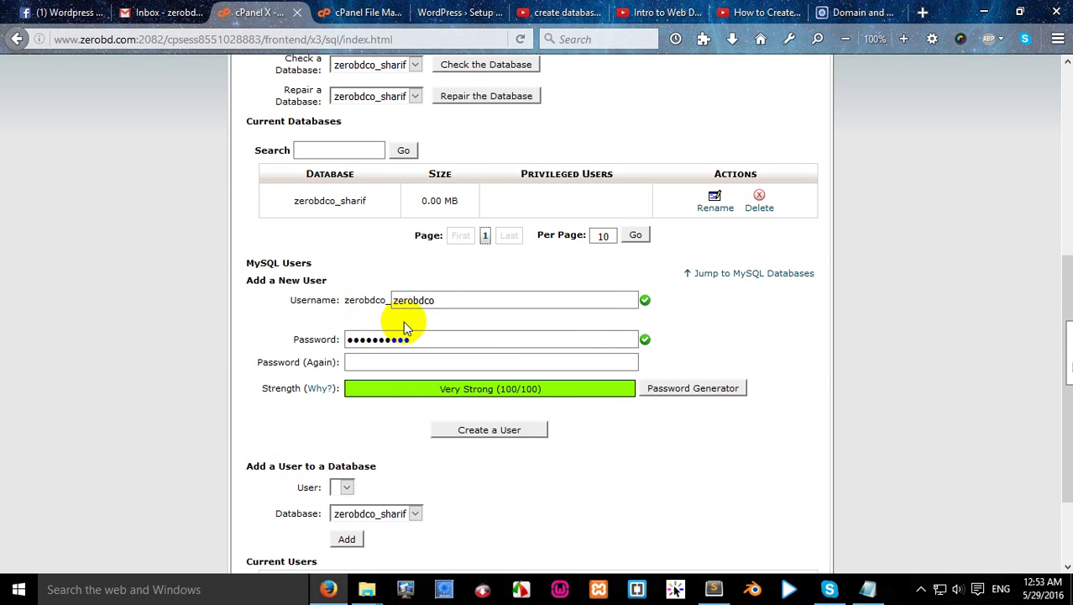
scroll(416, 304, up, 1)
scroll(420, 303, up, 2)
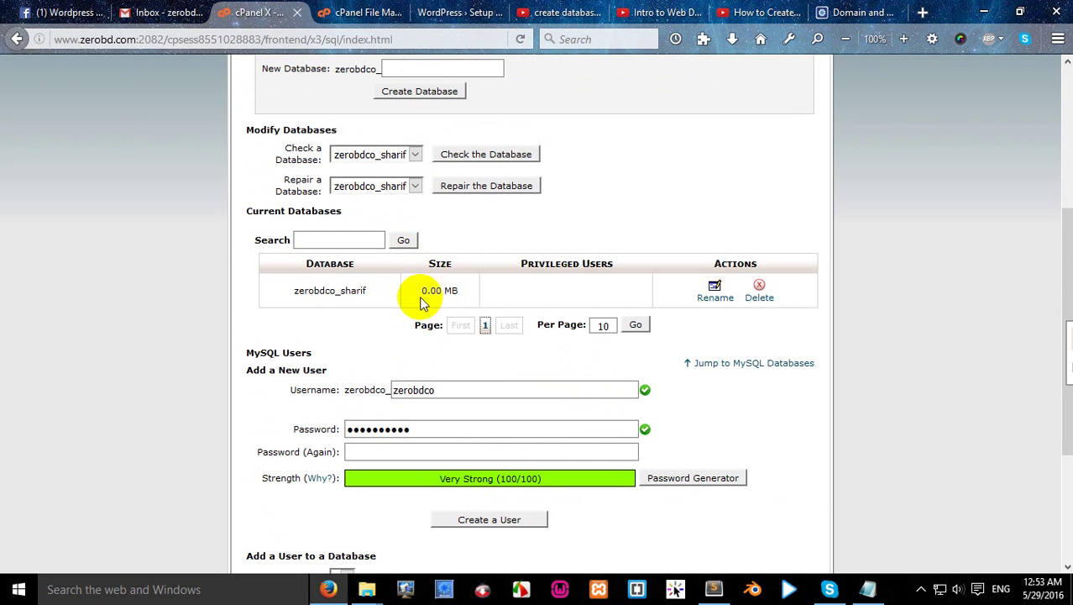
double_click(443, 387)
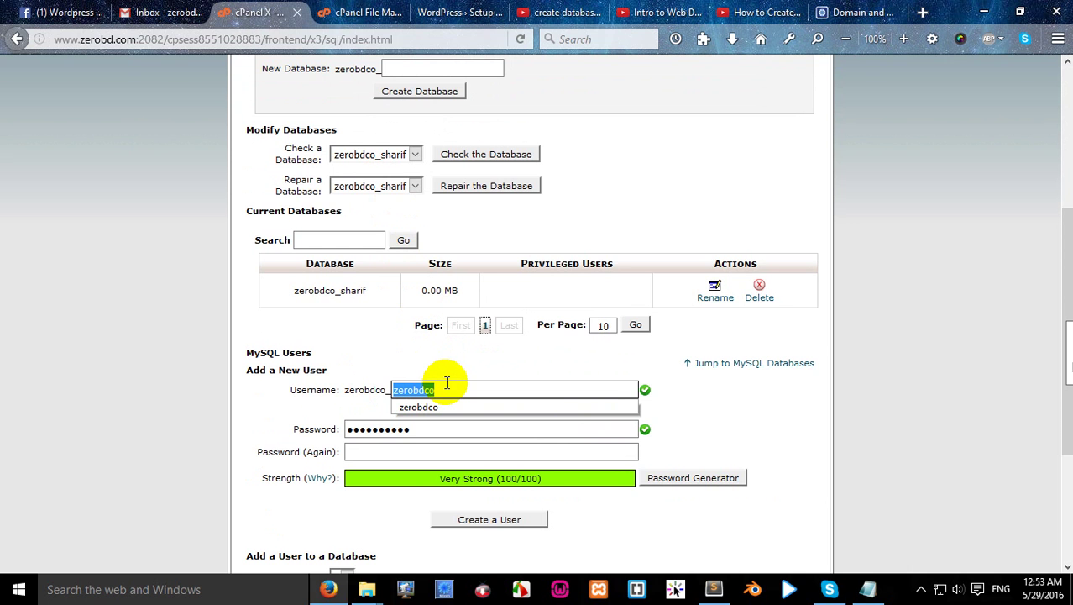
scroll(496, 369, down, 3)
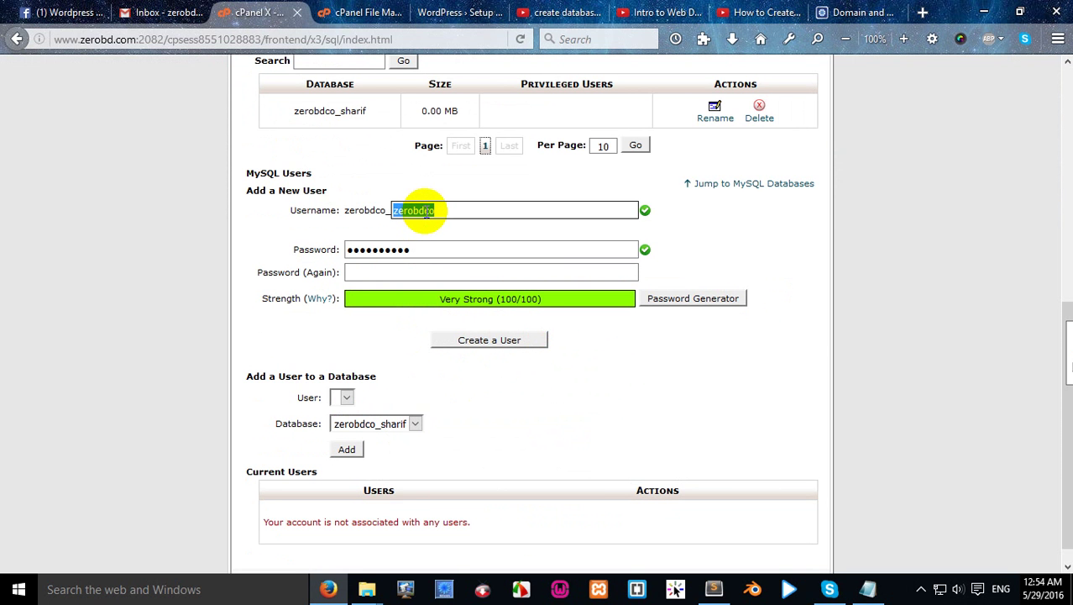
text(s)
- Try a first password for the user, submit, and dismiss the validation errors
click(431, 250)
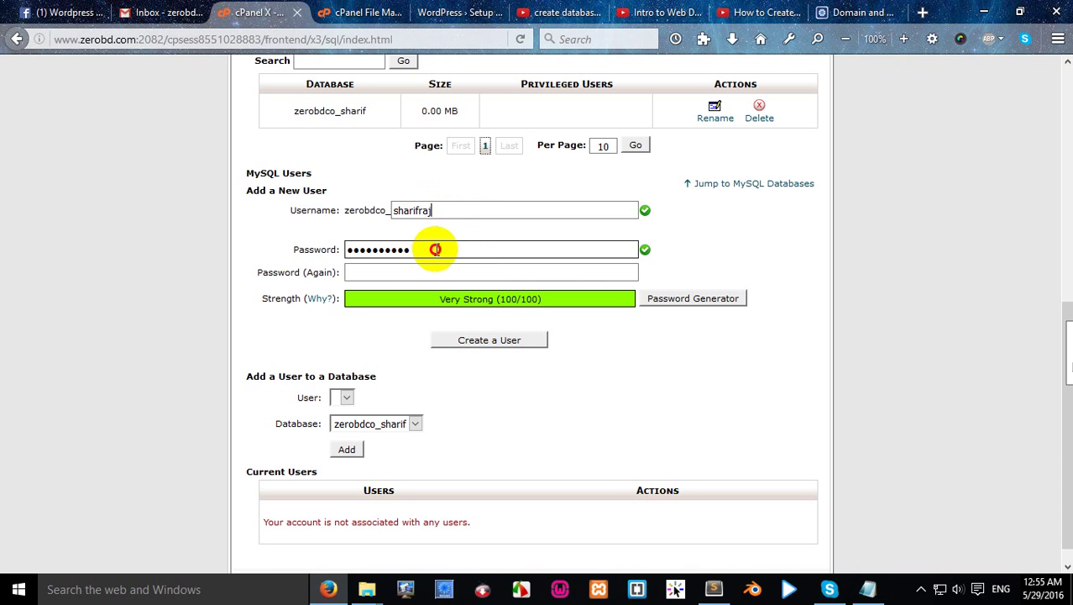
drag(436, 249, 271, 249)
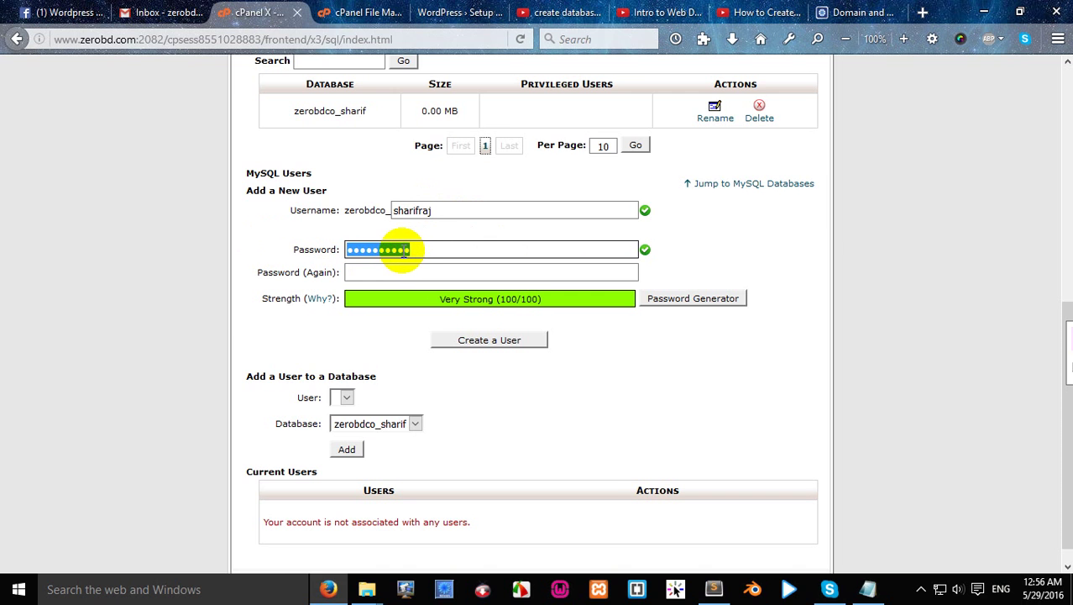
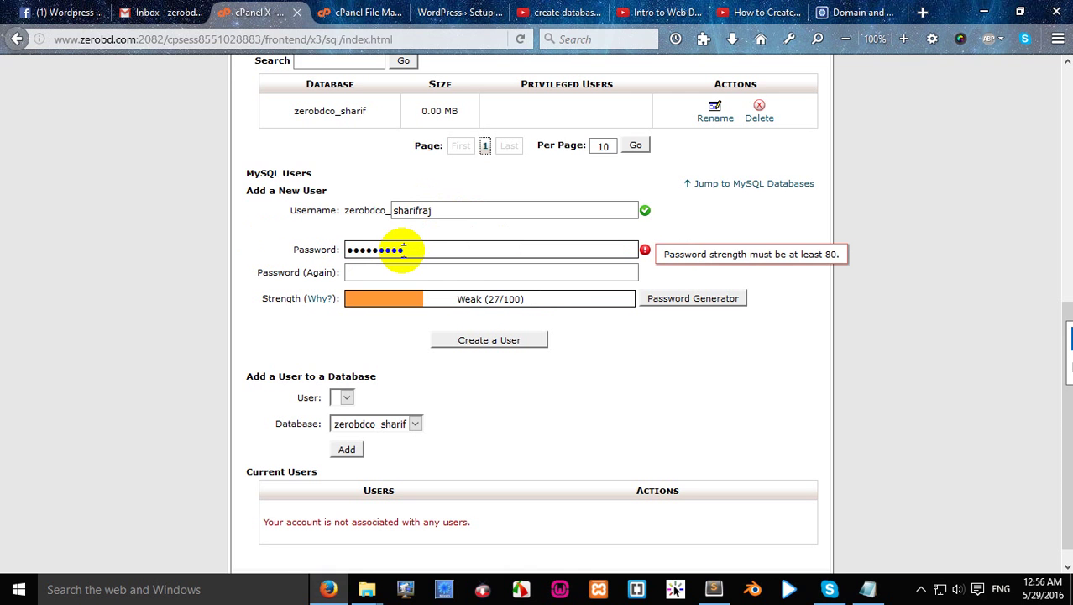
key(Return)
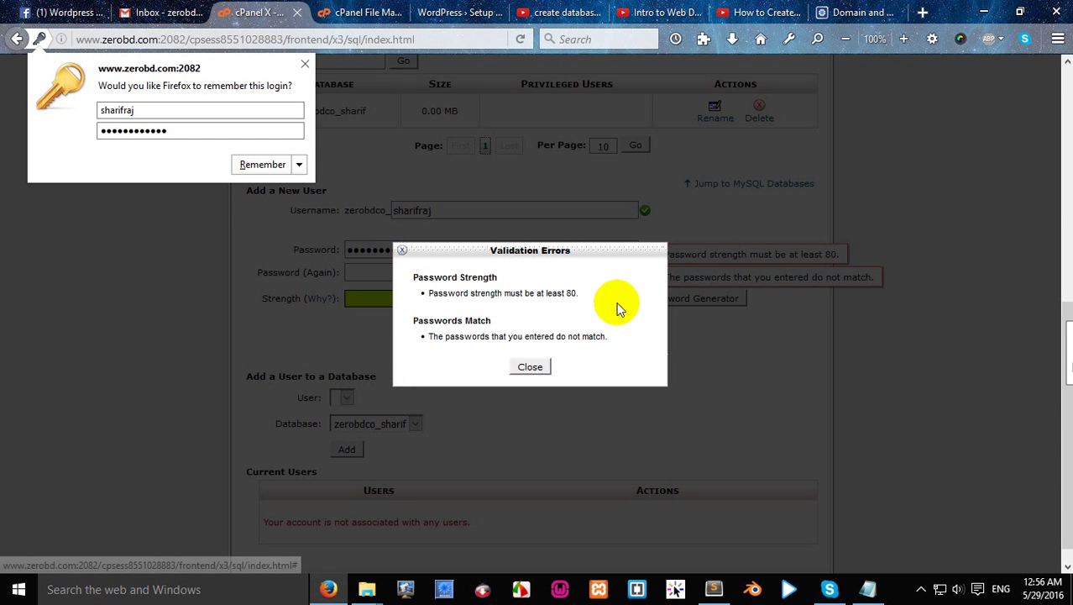
click(536, 373)
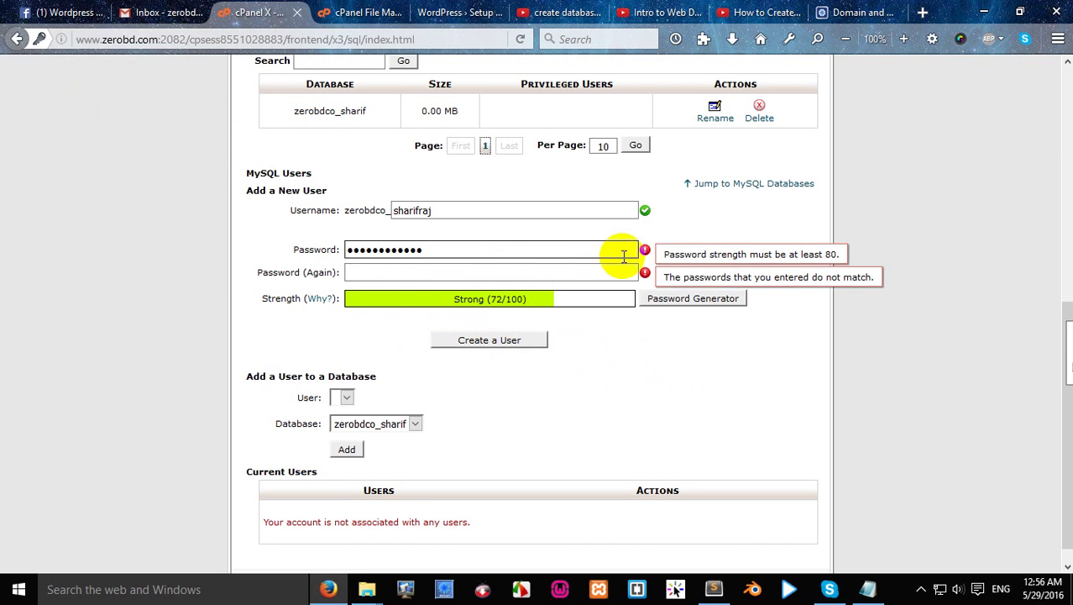
- Enter a new password and confirmation, attempt creation, and dismiss the strength error (72 of 80)
drag(455, 249, 259, 241)
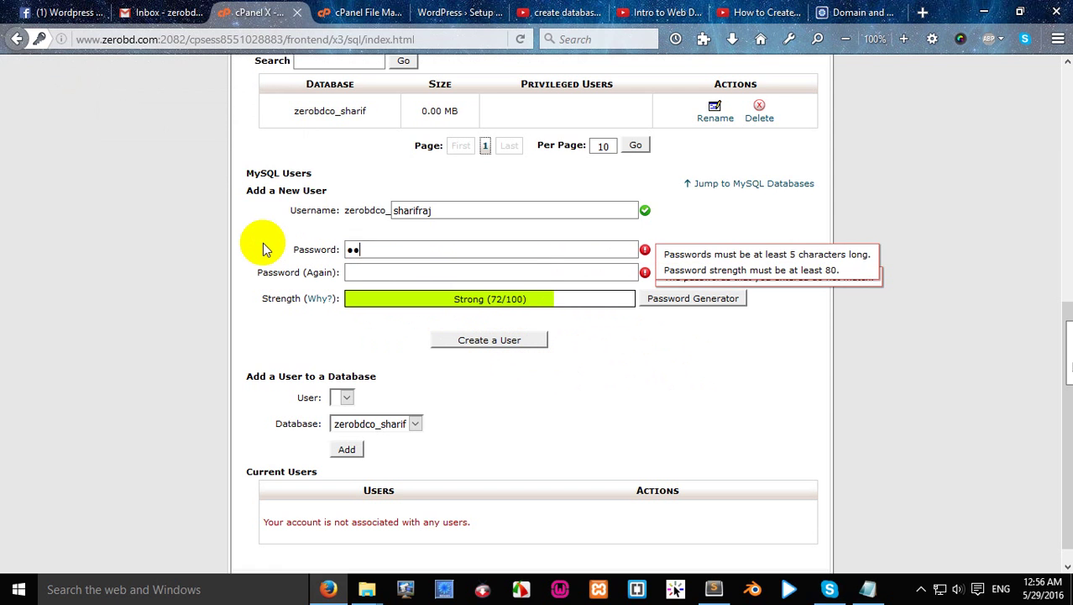
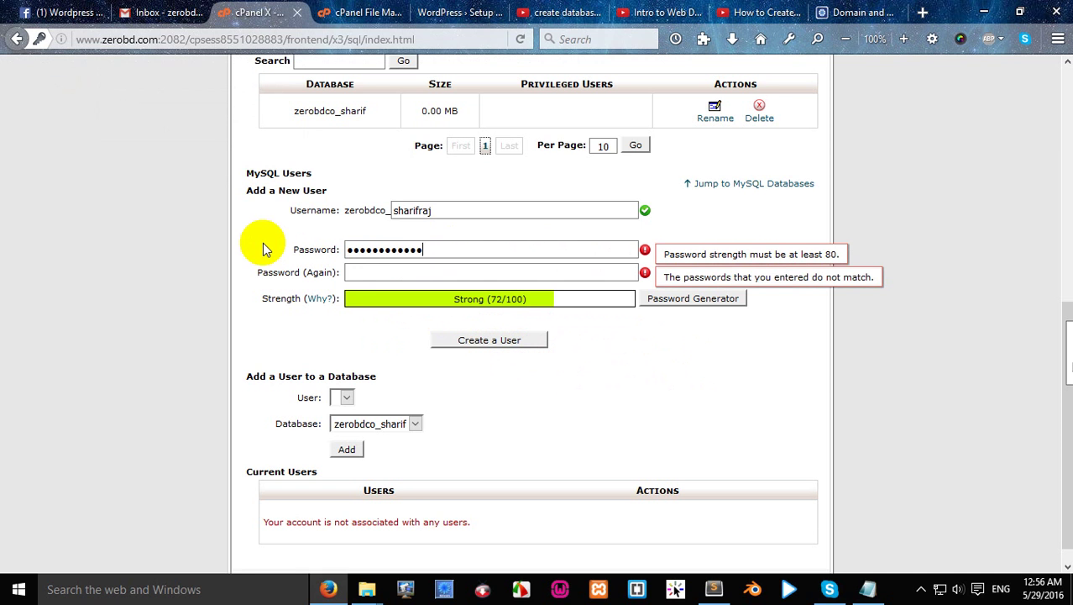
click(355, 277)
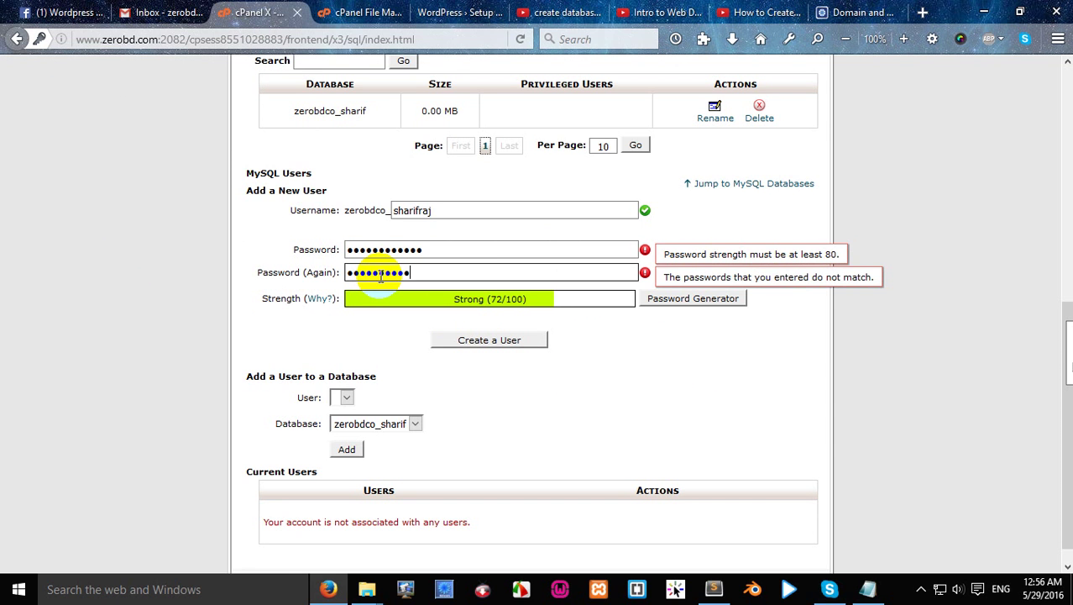
click(381, 276)
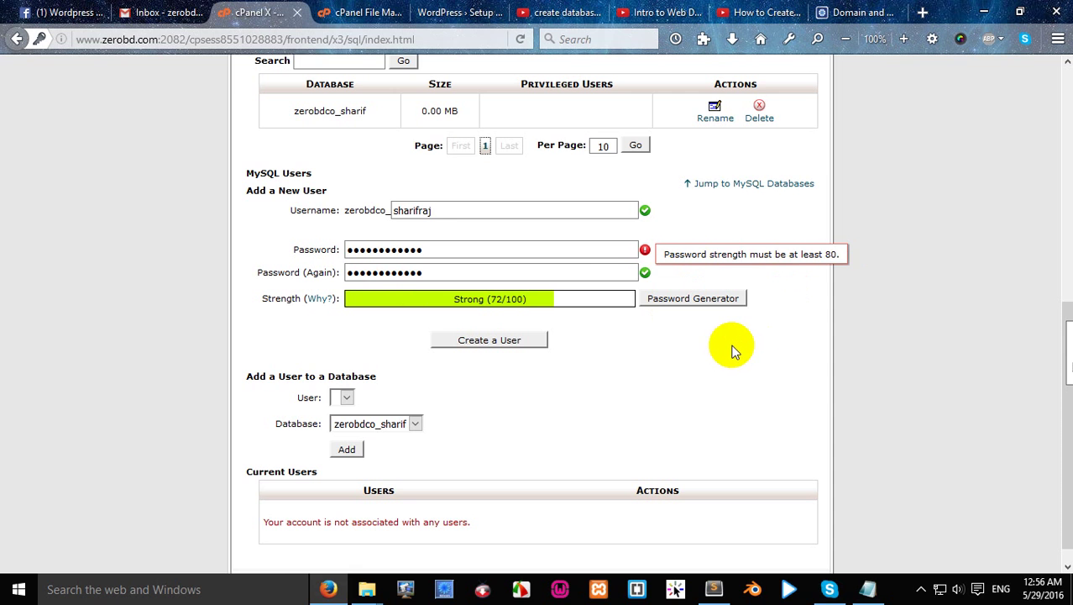
click(611, 280)
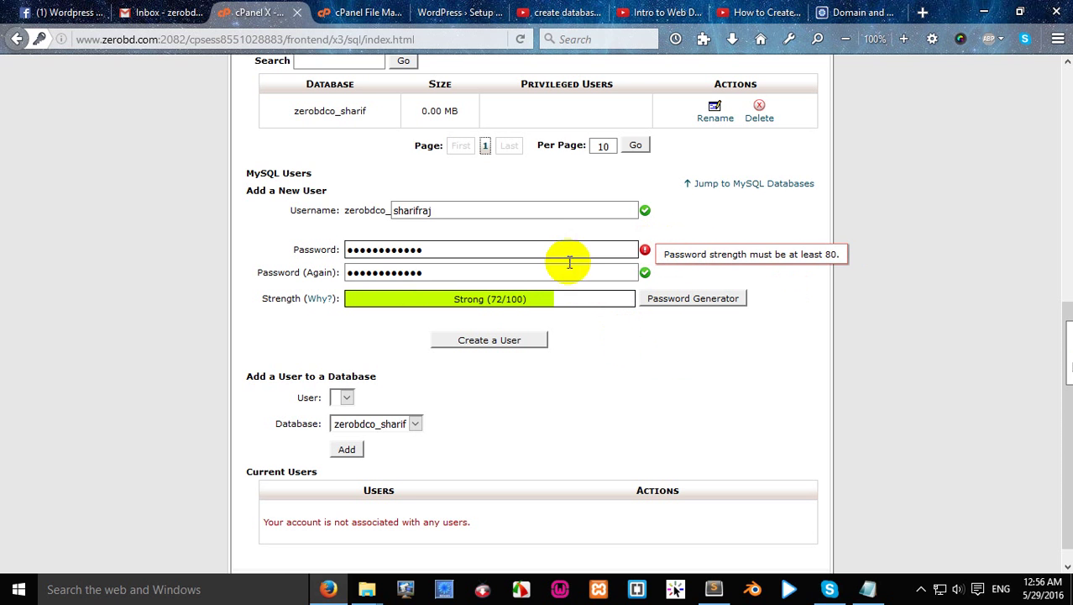
click(540, 271)
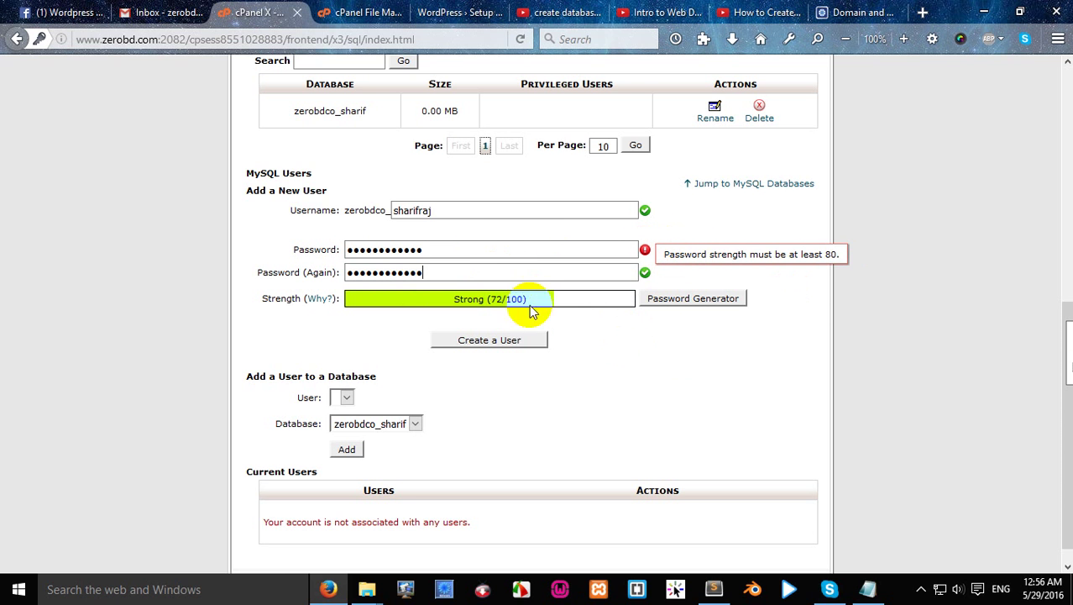
click(499, 344)
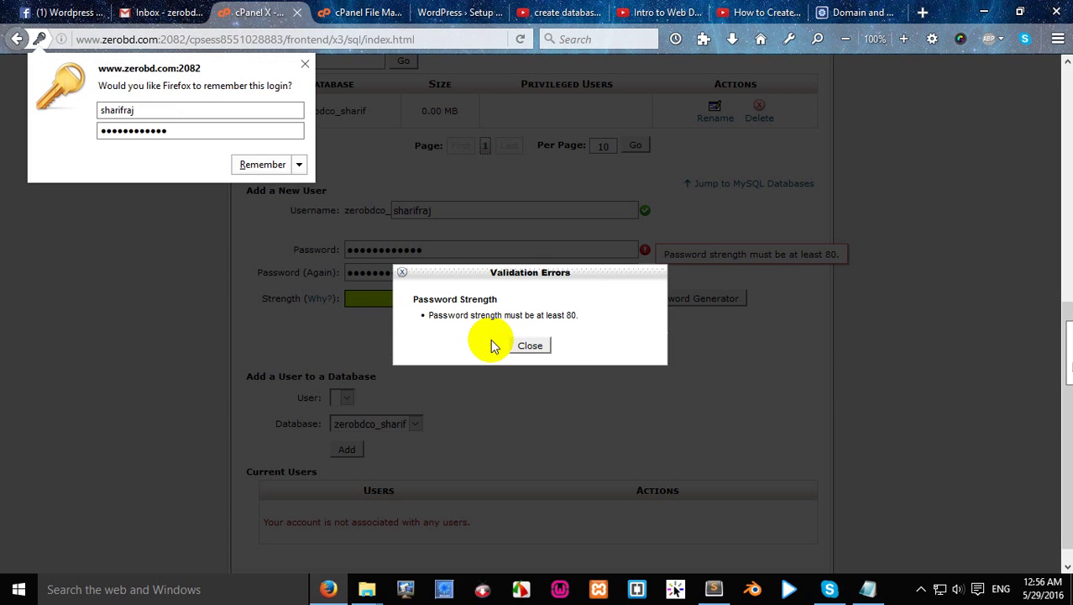
click(537, 355)
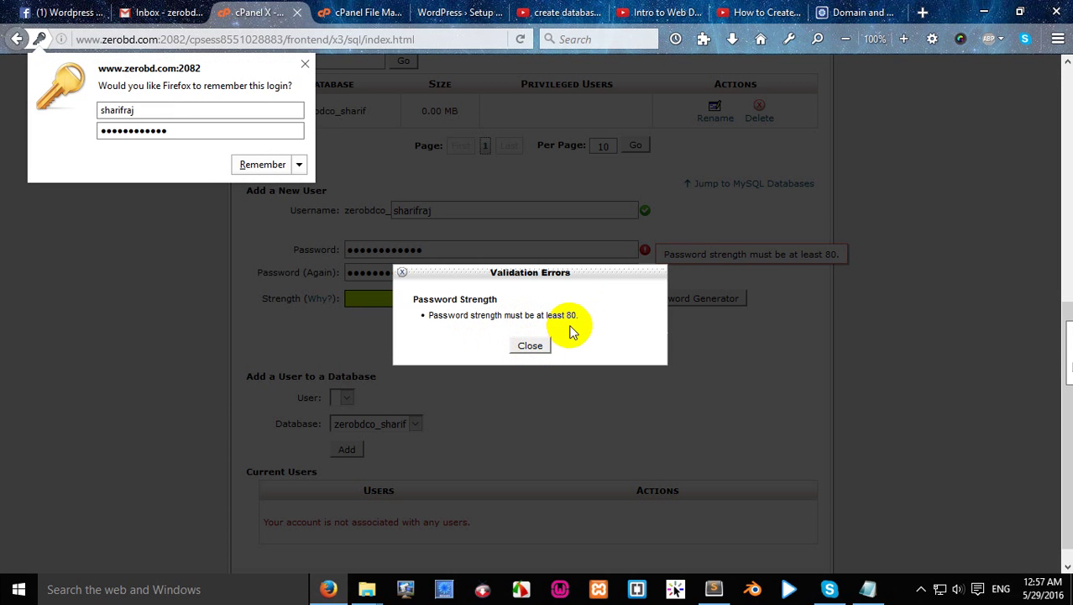
click(530, 345)
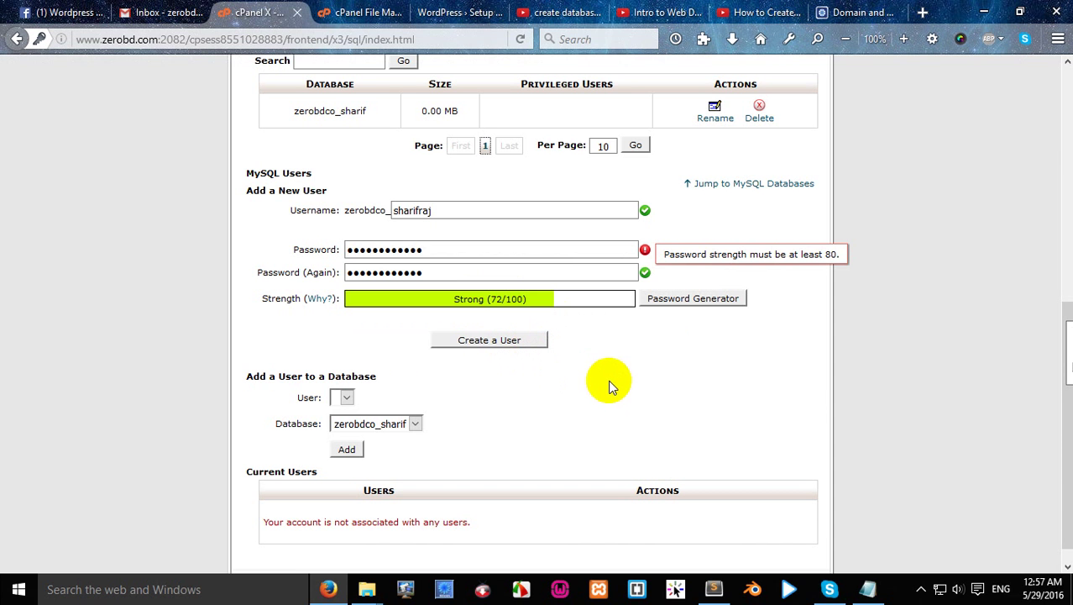
- Clear both rejected password fields
click(445, 249)
drag(446, 249, 281, 254)
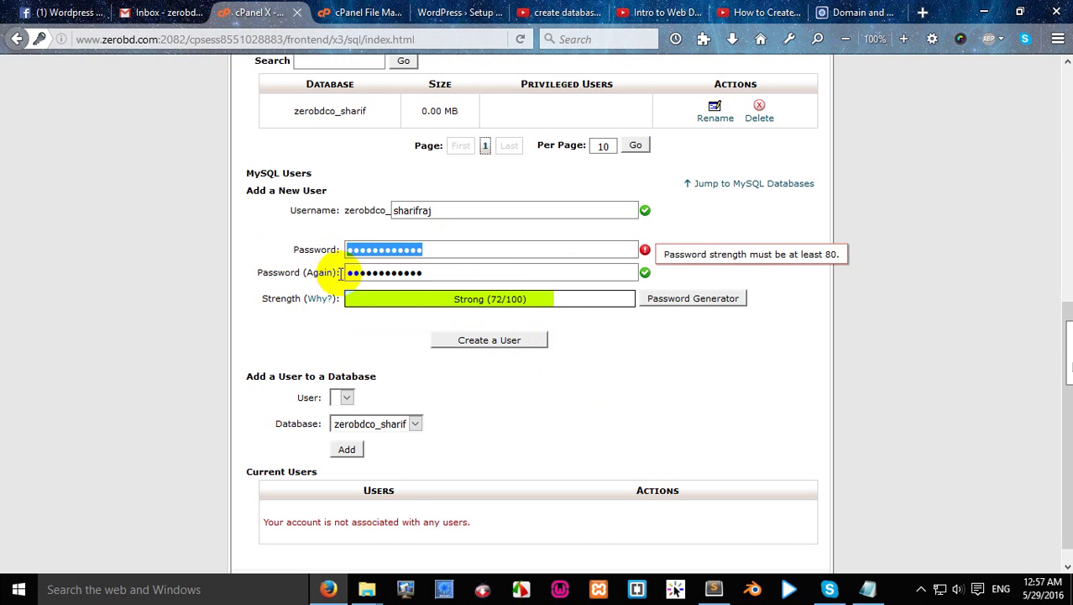
key(BackSpace)
drag(430, 273, 192, 266)
key(BackSpace)
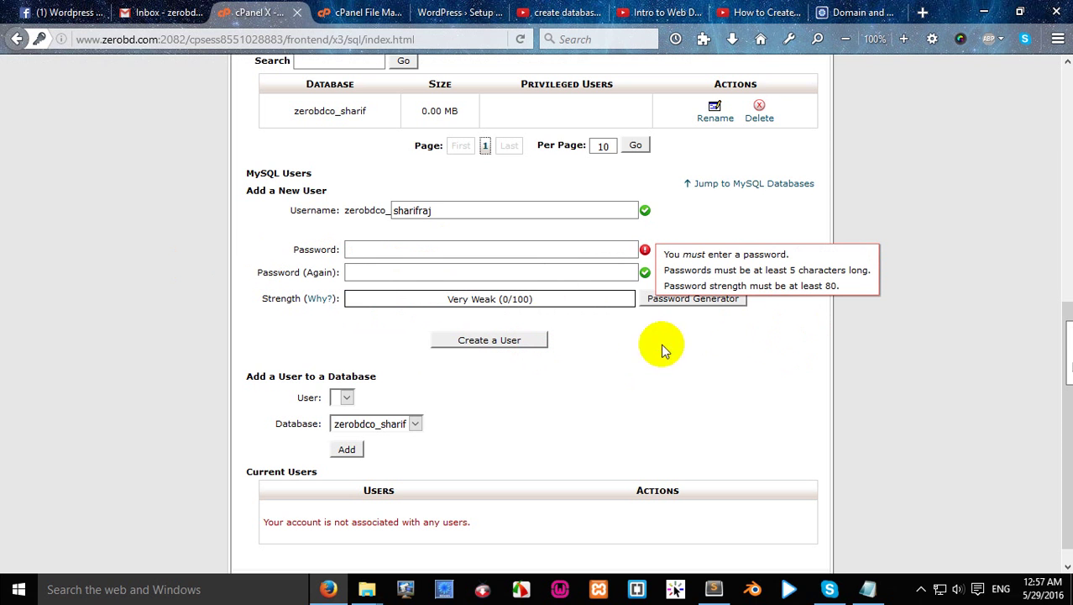
- Generate a Very Strong (100/100) password, copy it, and apply it to both password fields
click(694, 300)
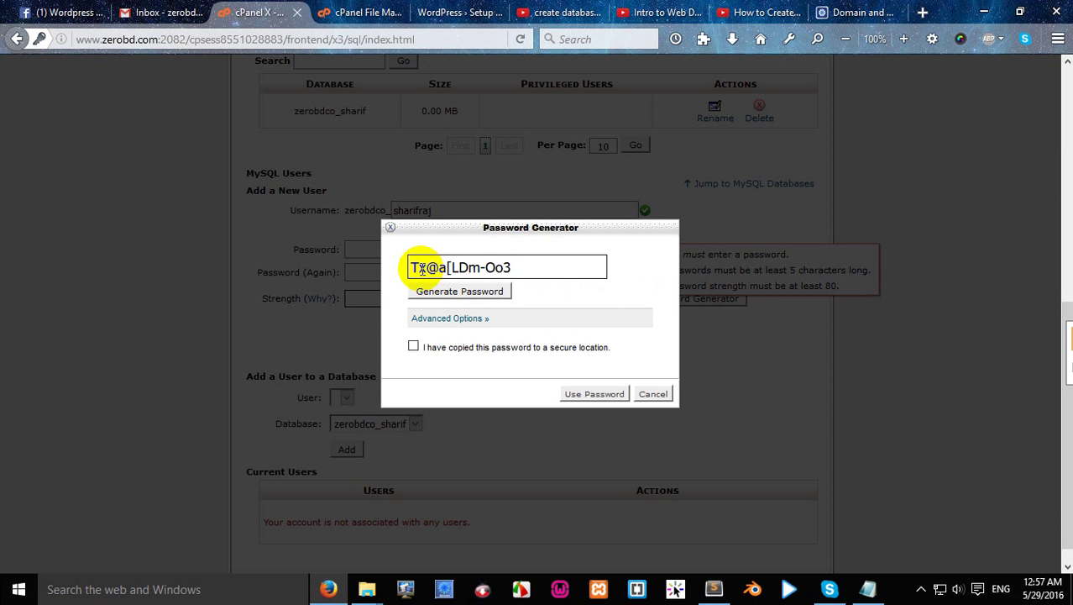
click(466, 295)
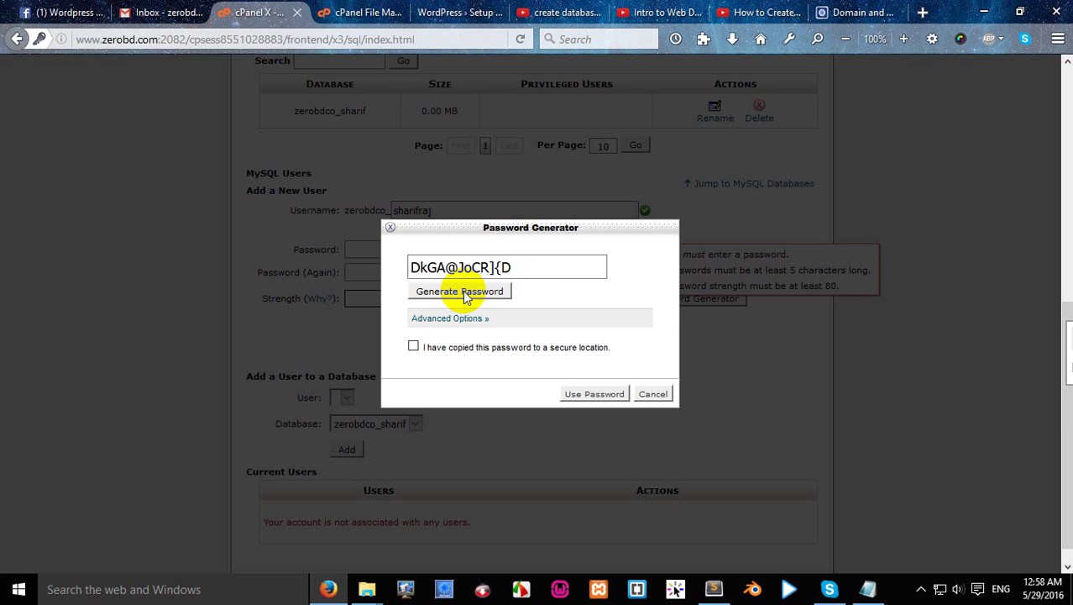
click(477, 296)
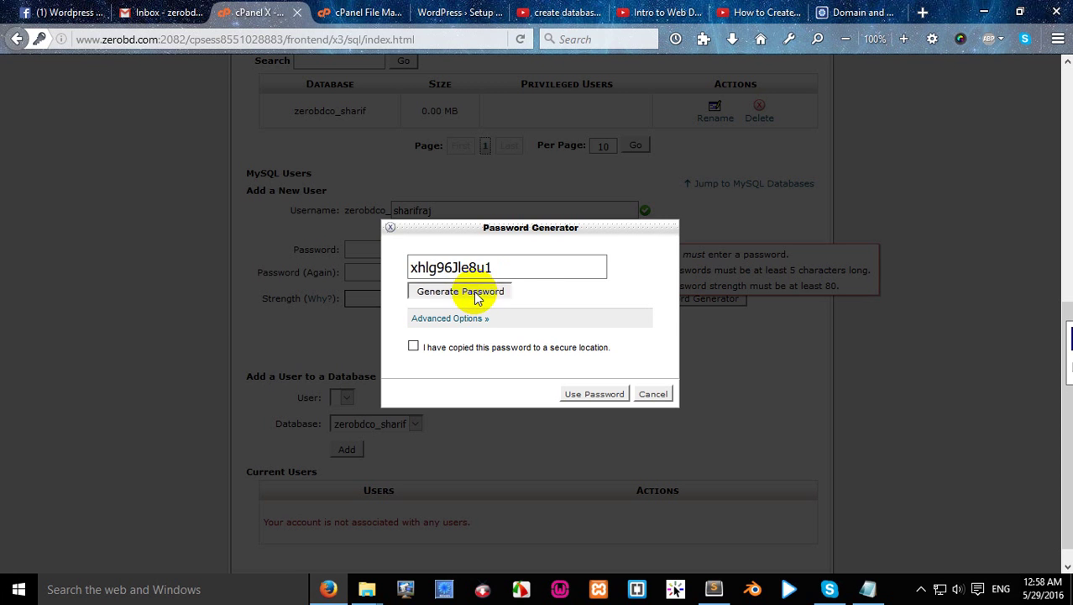
click(476, 296)
click(479, 294)
click(482, 294)
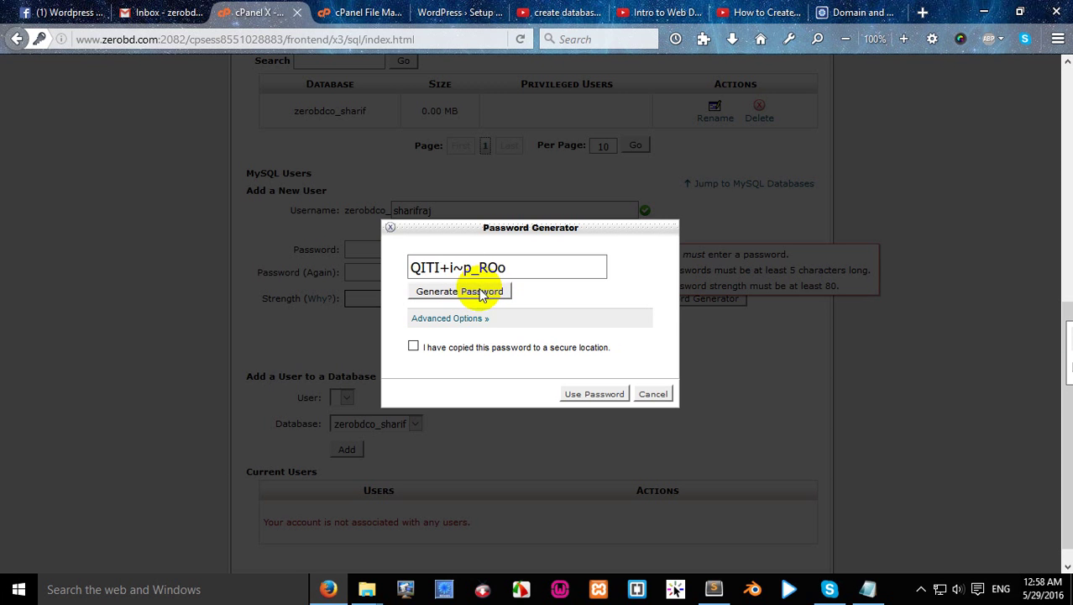
drag(522, 267, 410, 268)
key(ctrl+c)
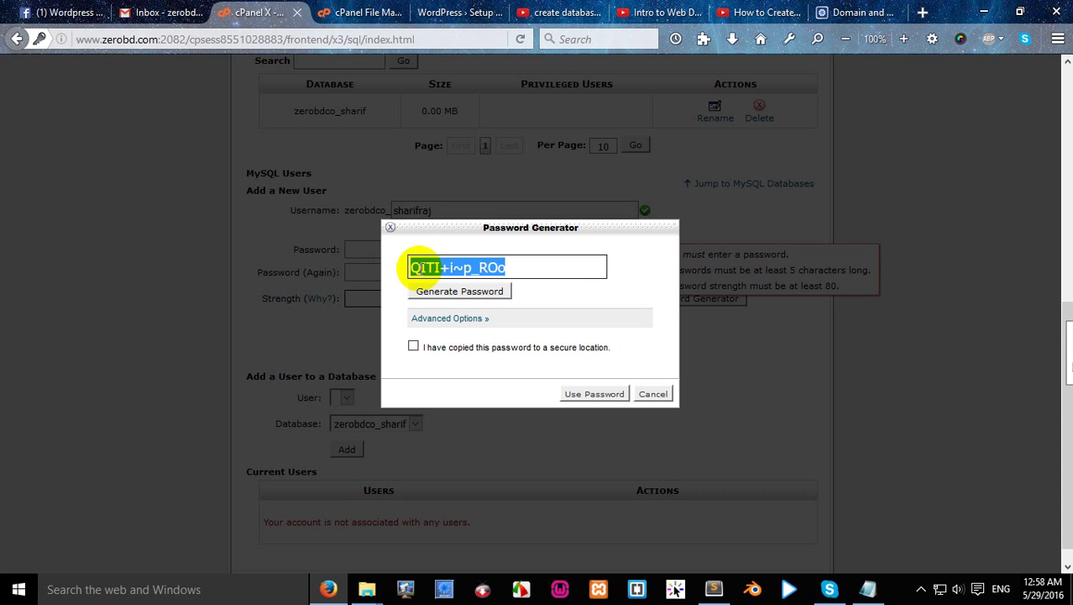
click(593, 397)
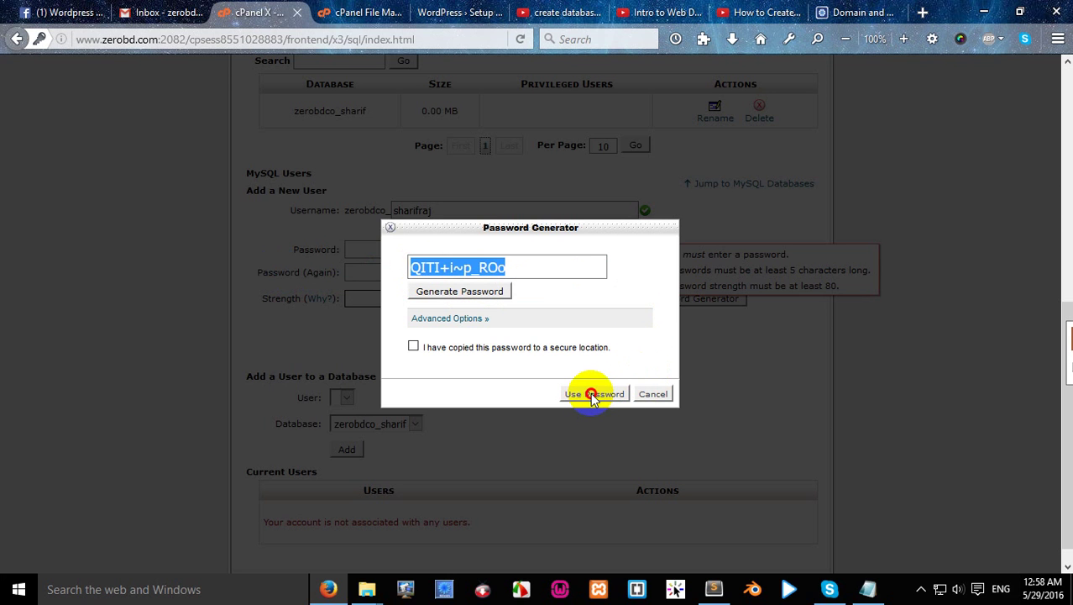
click(592, 395)
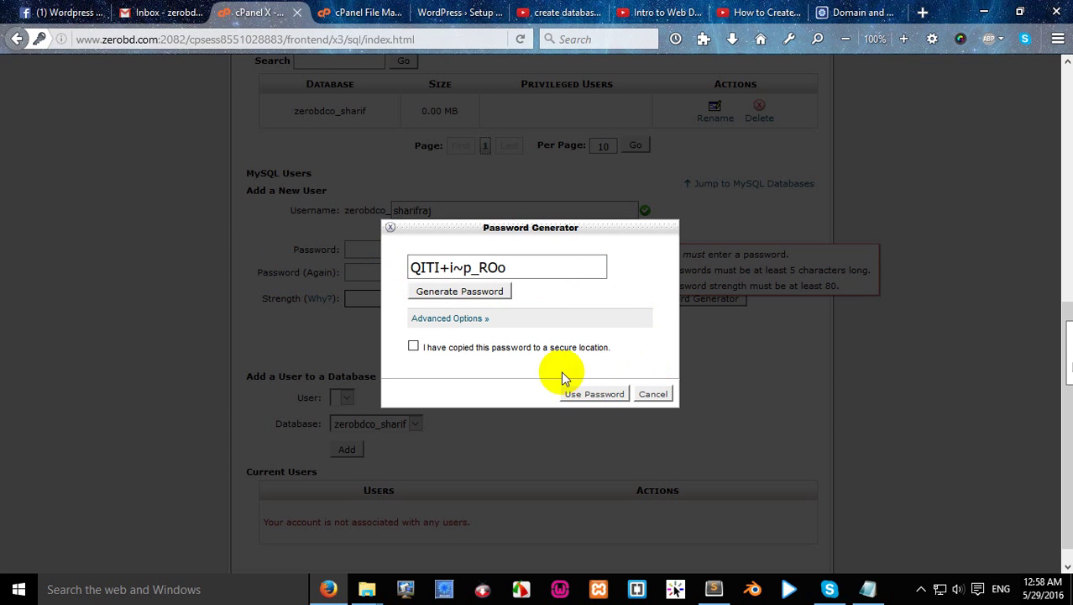
click(517, 347)
click(597, 397)
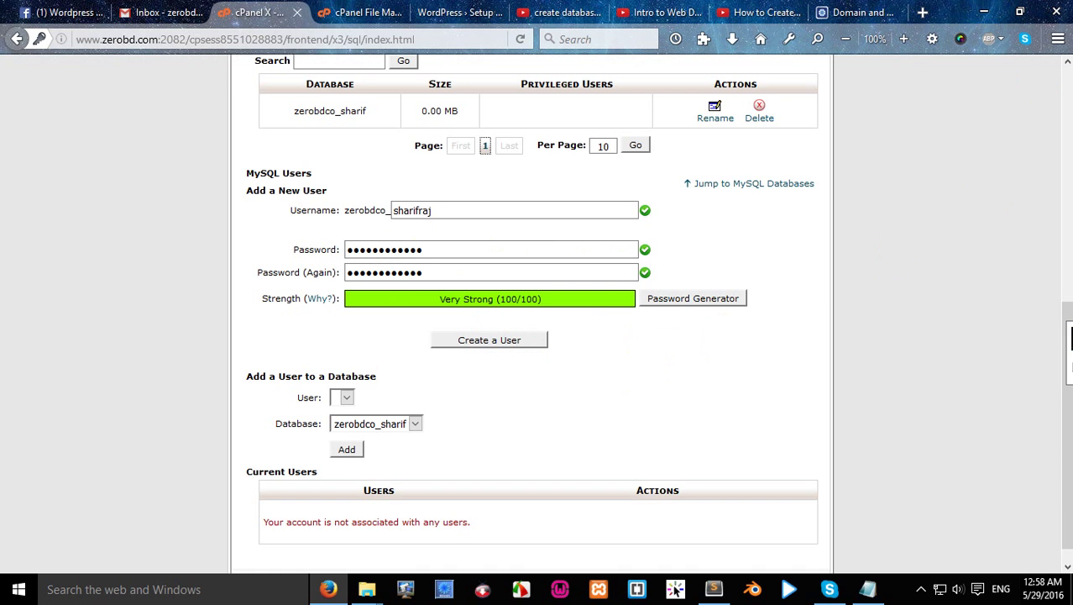
- Paste the generated MySQL password into the Notepad notes on its own line, then minimize Notepad
click(868, 589)
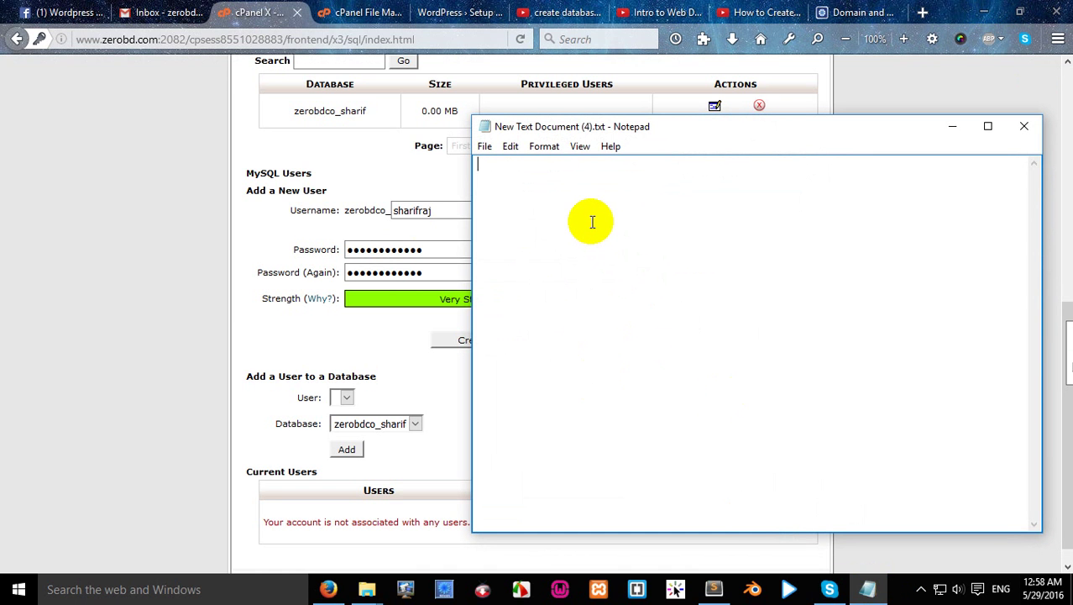
key(ctrl+v)
click(478, 163)
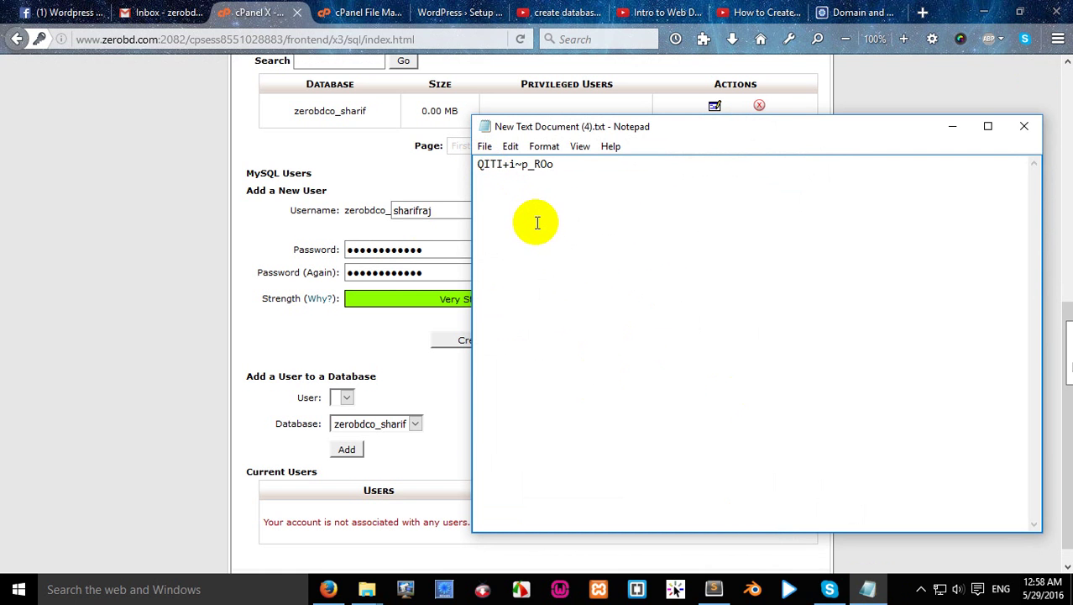
key(Return)
key(Return)
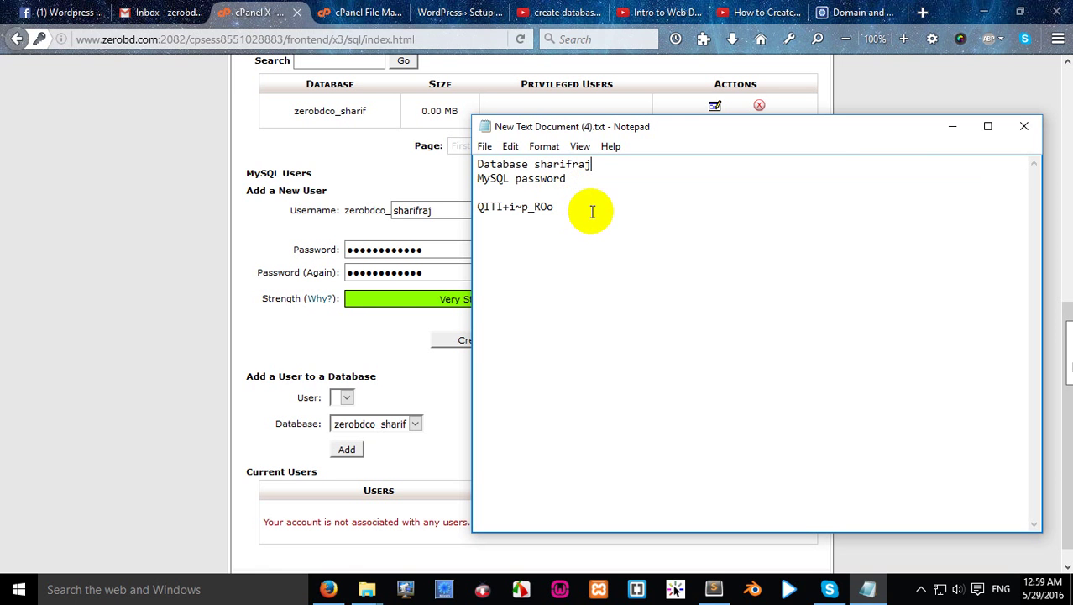
click(953, 125)
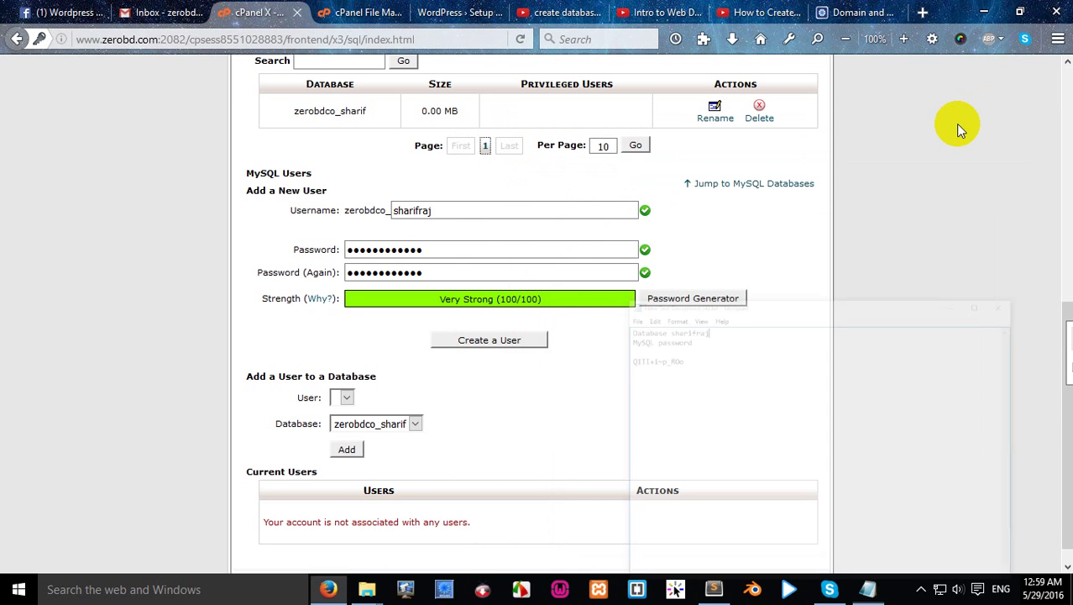
- Create the new MySQL user, choosing never to save this site's login in Firefox
click(506, 349)
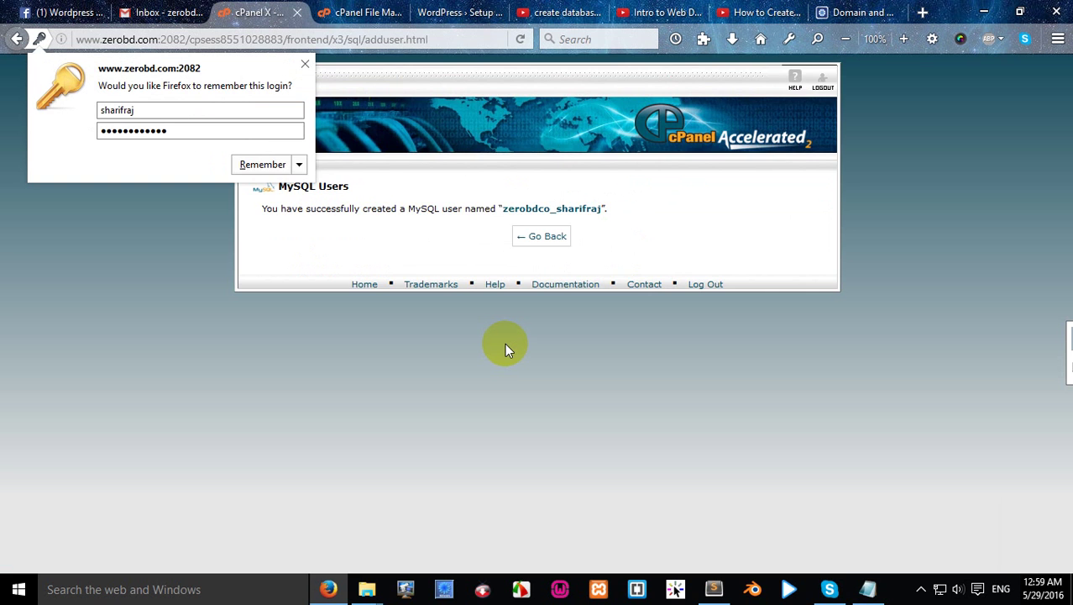
click(298, 164)
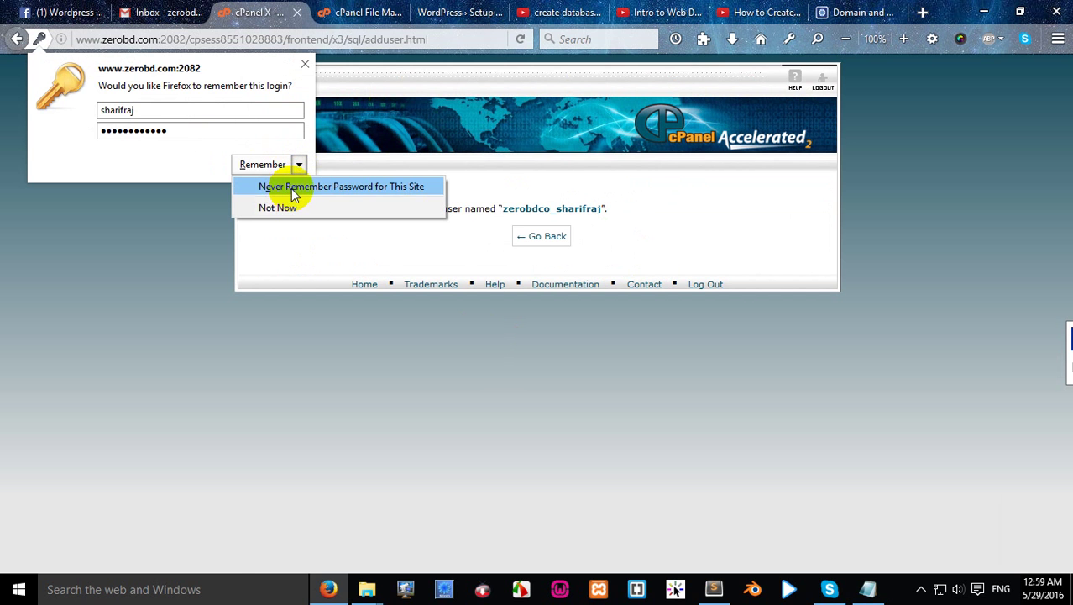
click(291, 188)
click(540, 237)
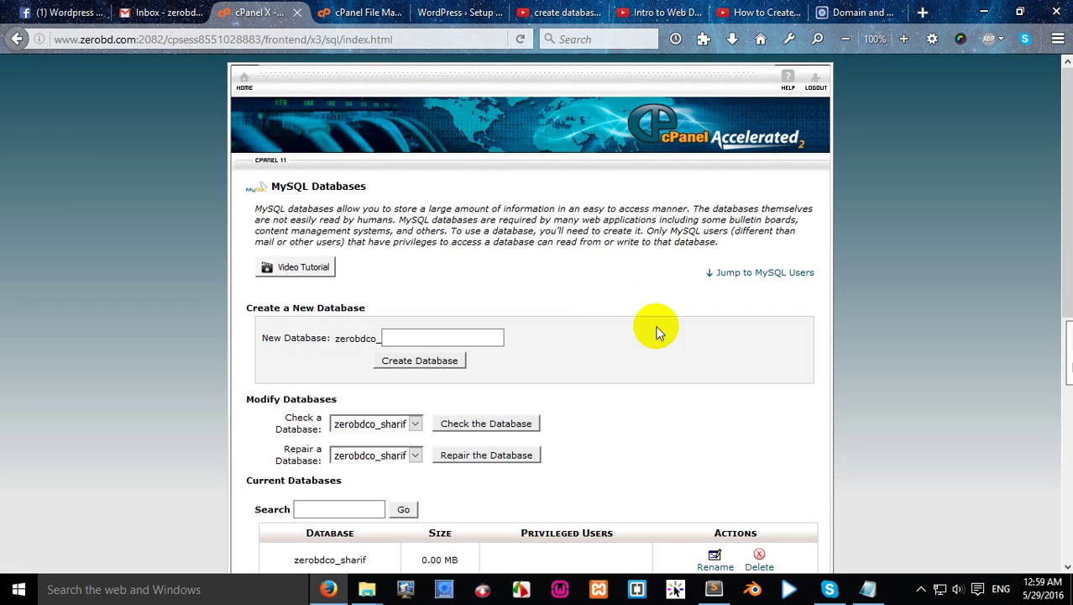
- Add the new user to the zerobdco_sharif database
scroll(678, 328, down, 2)
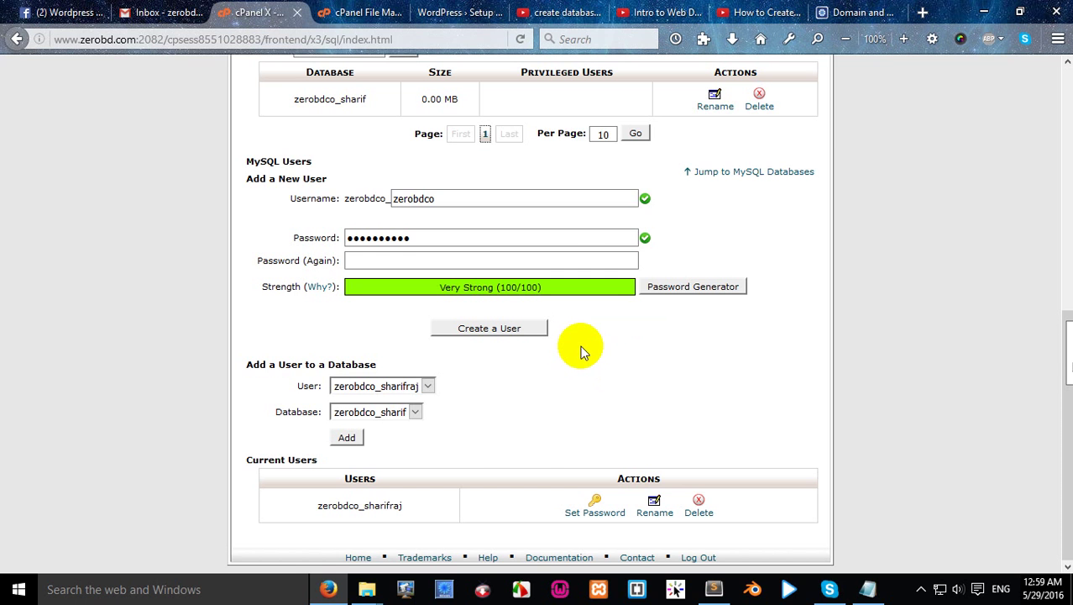
click(423, 388)
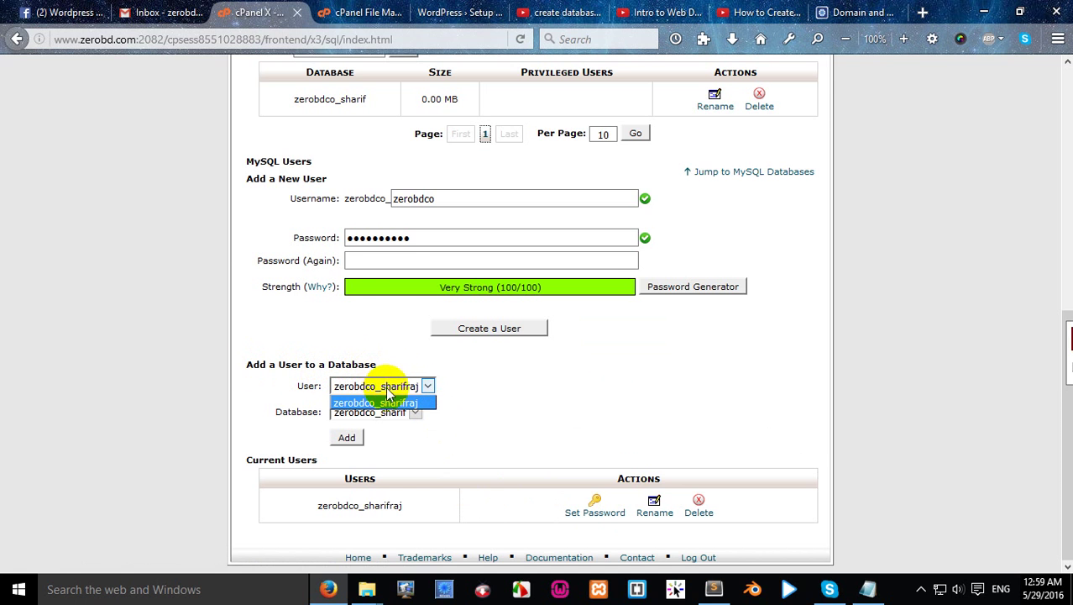
click(422, 407)
click(412, 412)
click(397, 413)
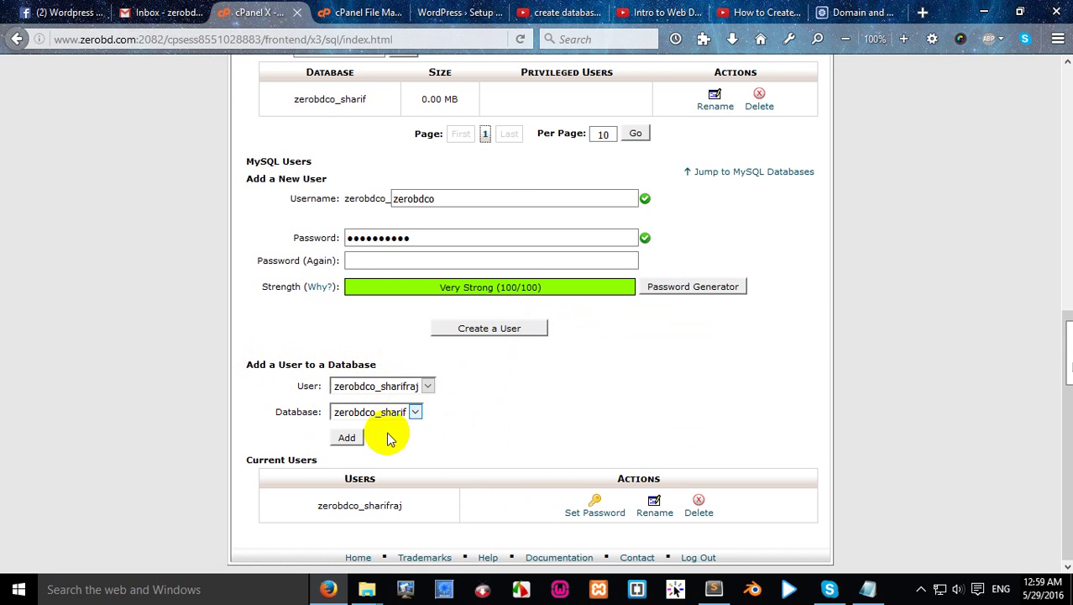
click(347, 439)
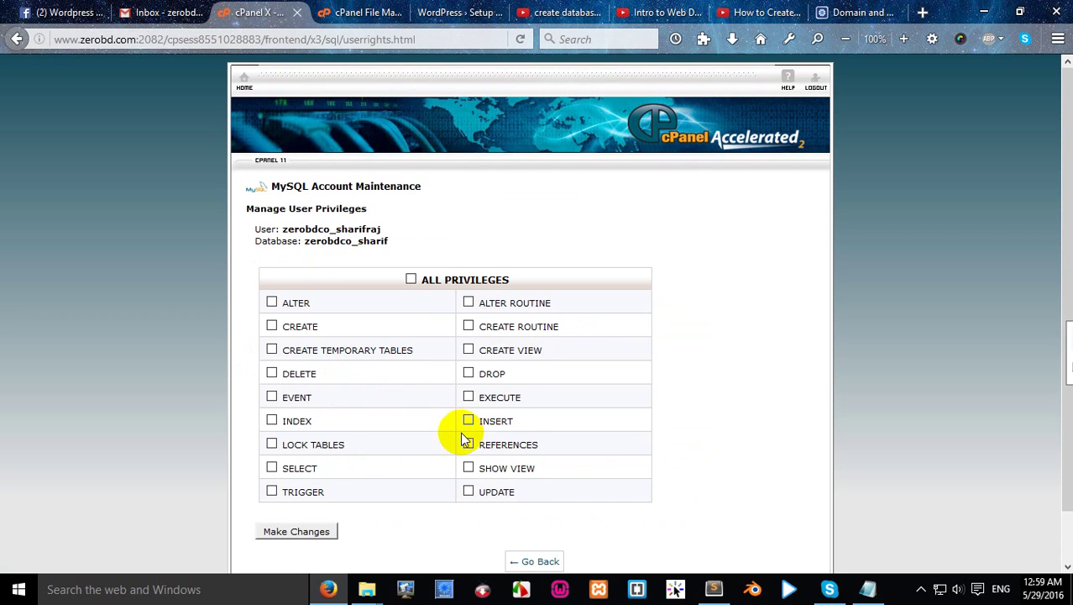
- Grant ALL PRIVILEGES on zerobdco_sharif to the new user, then go back to the WordPress setup tab
click(410, 279)
click(298, 532)
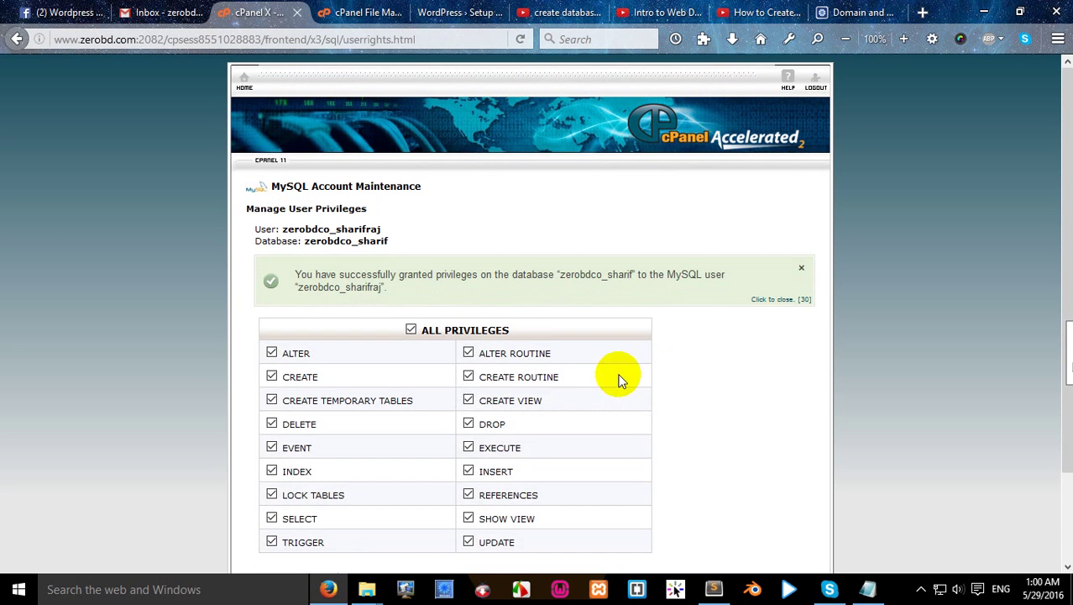
scroll(627, 376, down, 2)
click(539, 509)
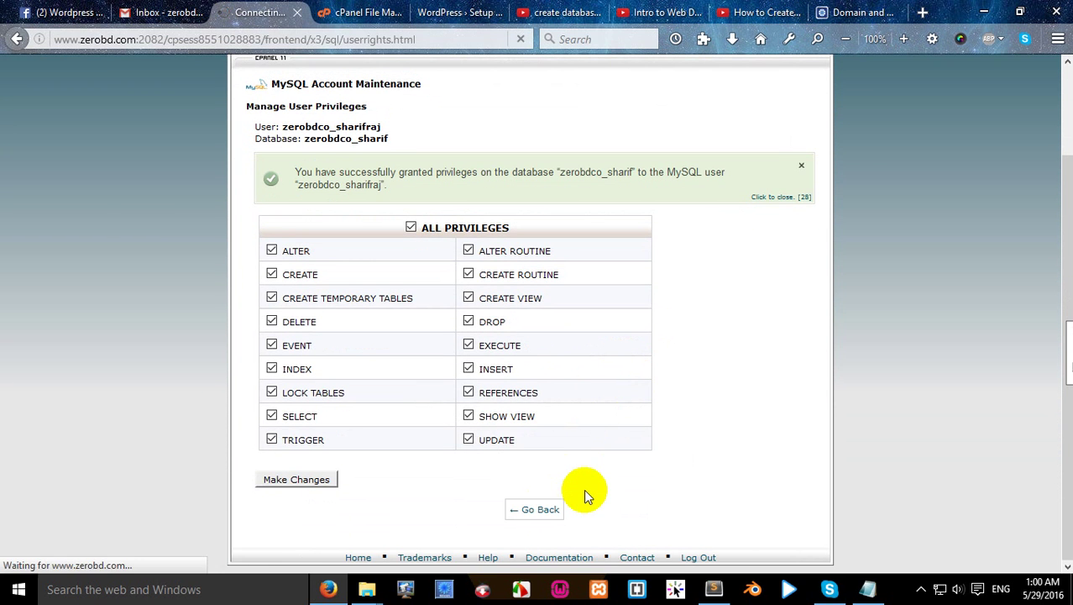
scroll(621, 429, down, 5)
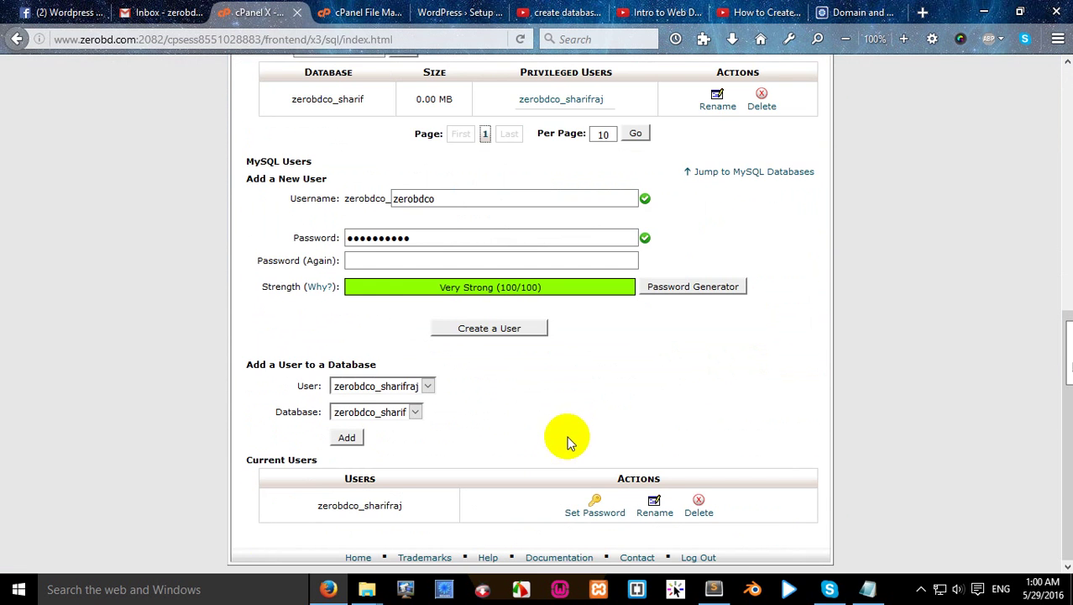
scroll(546, 436, up, 10)
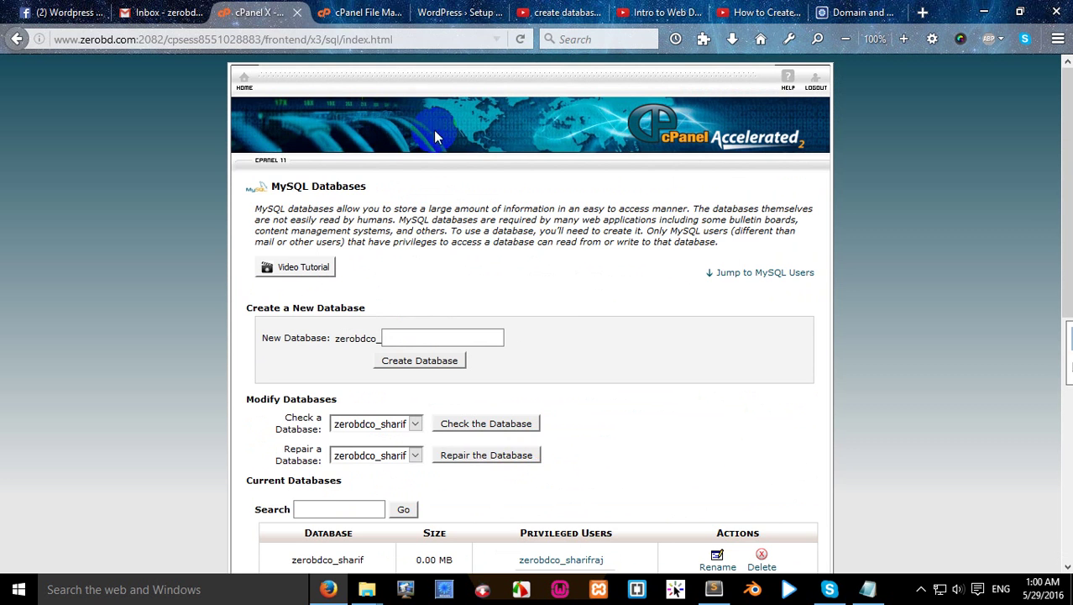
click(447, 11)
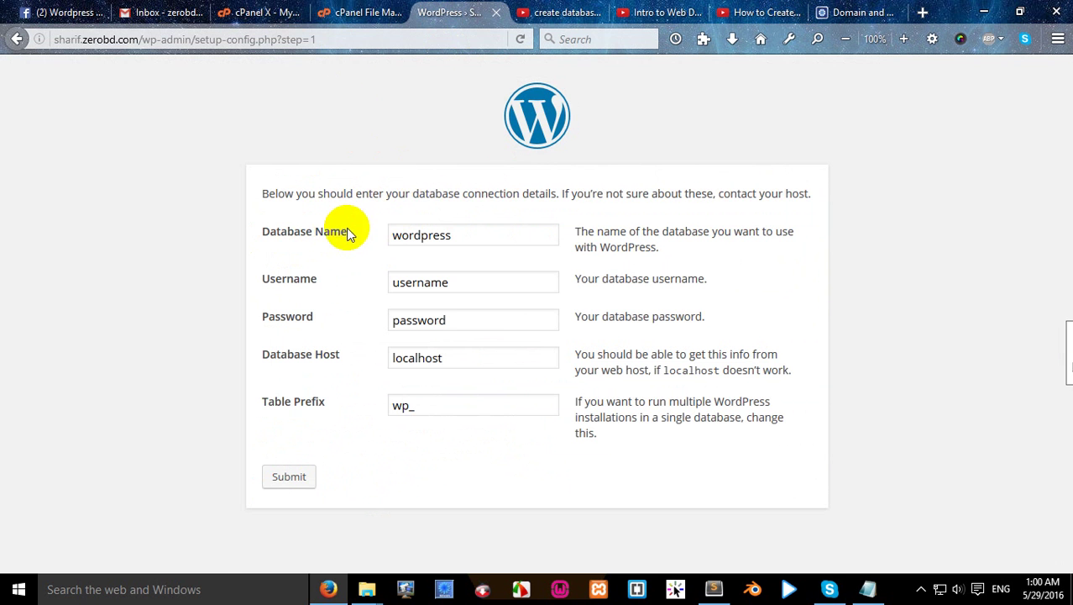
- Enter zerobdco_sharif as the Database Name and the matching MySQL user as the Username
click(261, 14)
scroll(556, 324, down, 3)
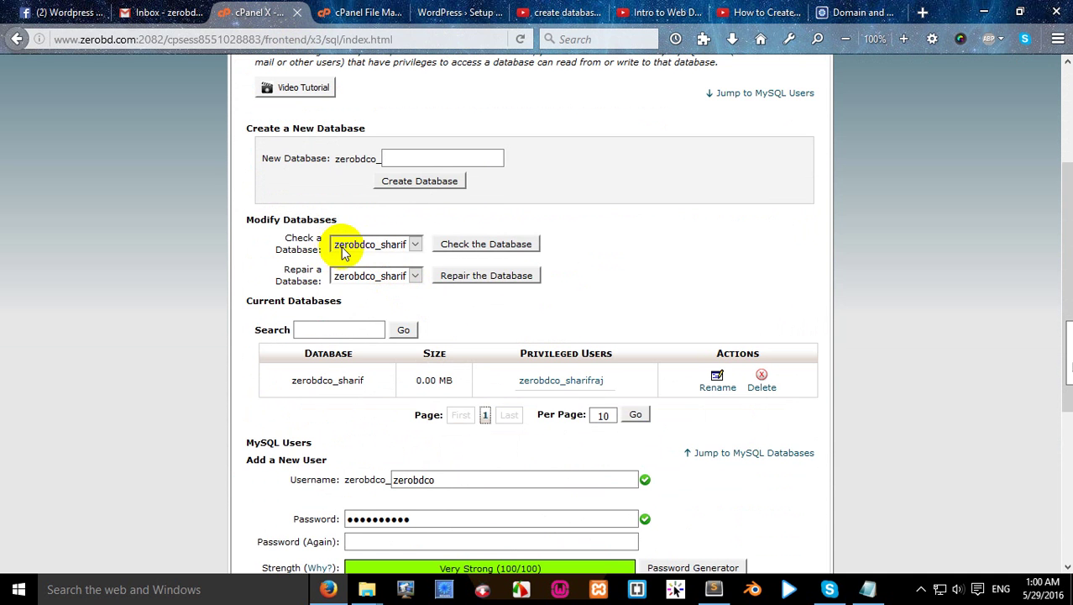
click(402, 249)
click(403, 252)
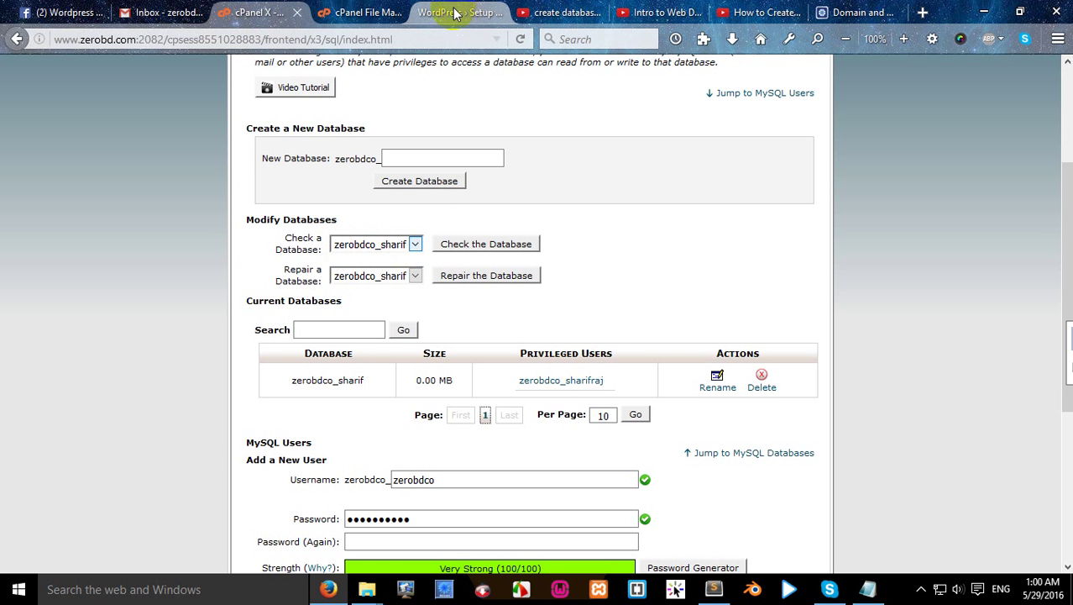
click(450, 12)
drag(463, 234, 329, 239)
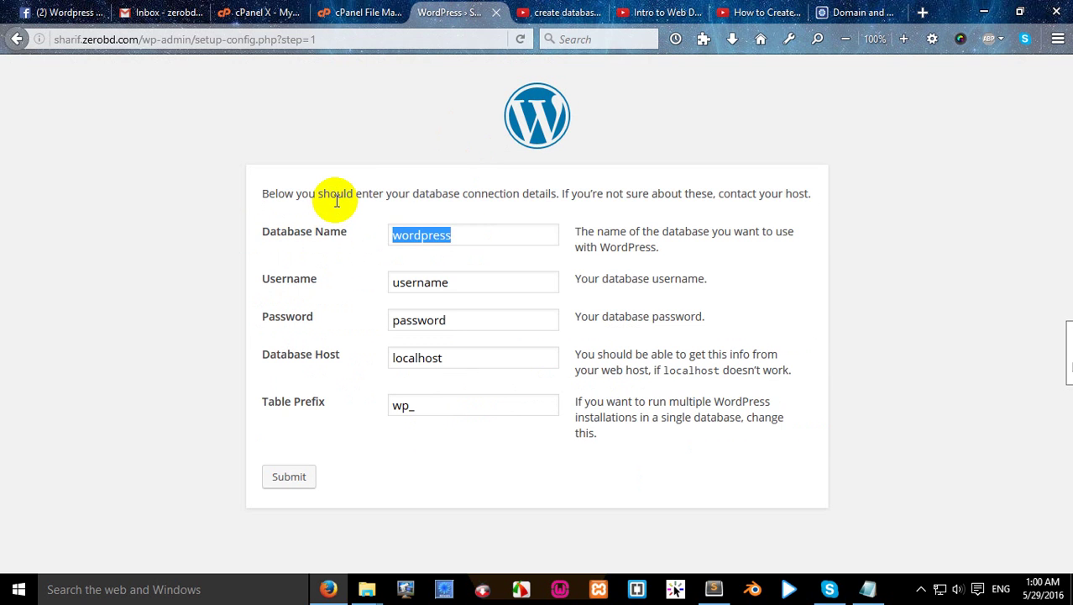
text(zerobdco_sharif)
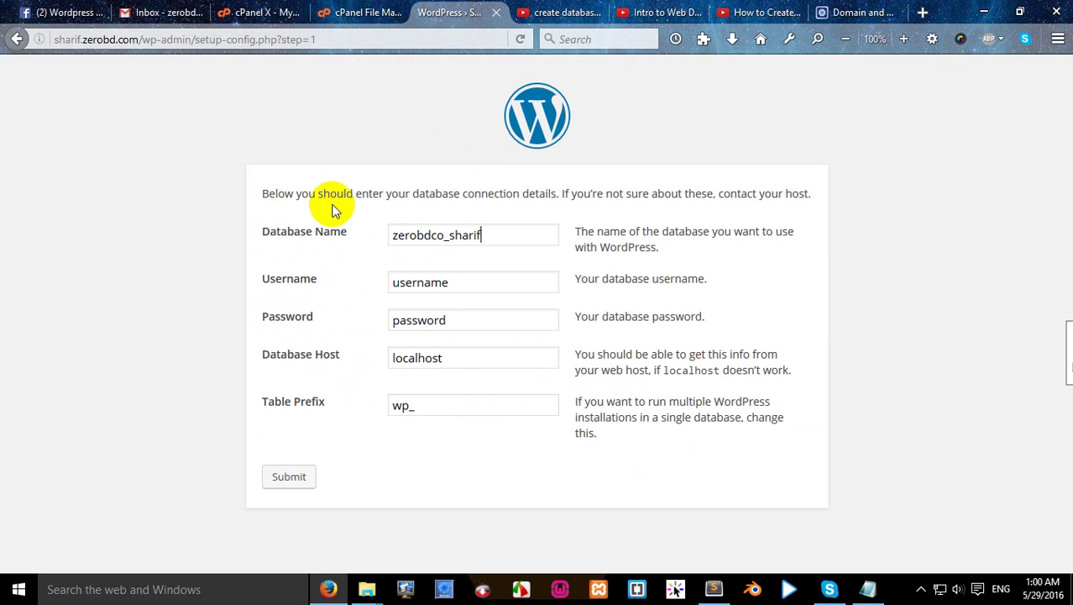
drag(497, 238, 333, 235)
key(ctrl+c)
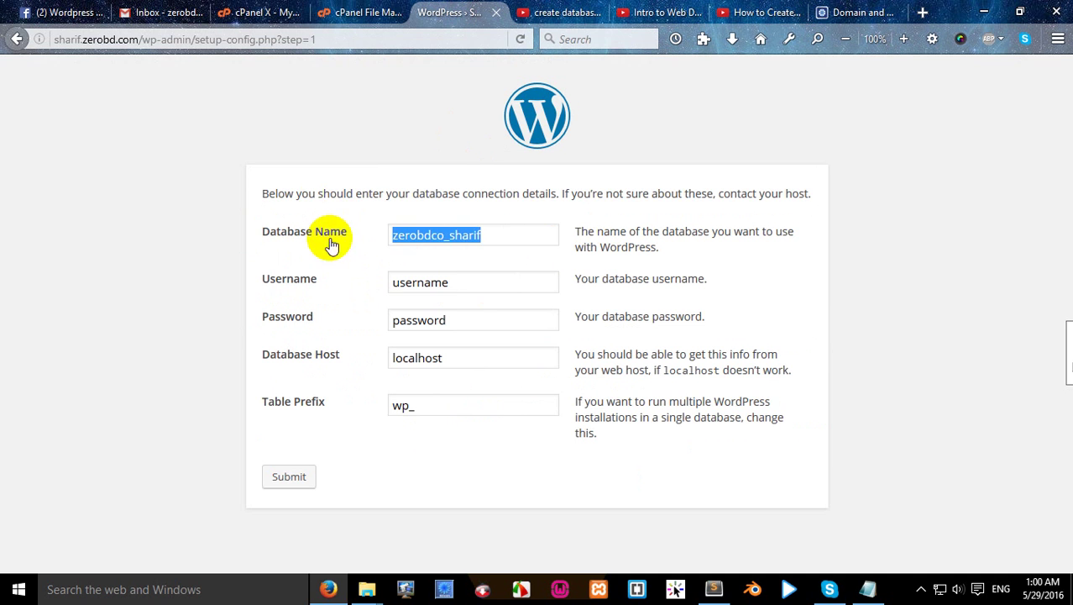
drag(455, 280, 341, 271)
key(ctrl+v)
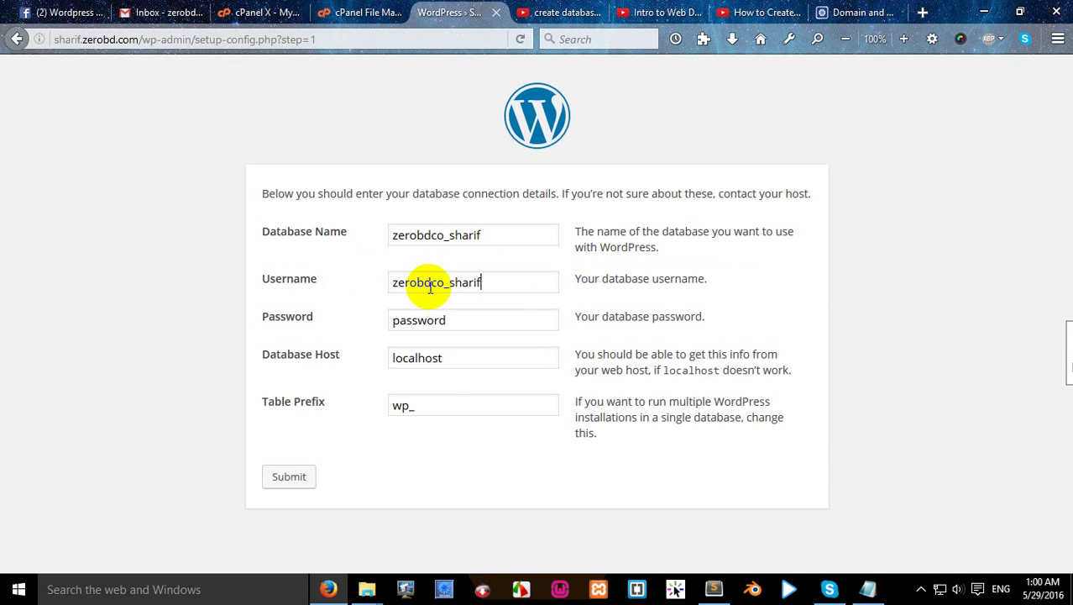
text(raj)
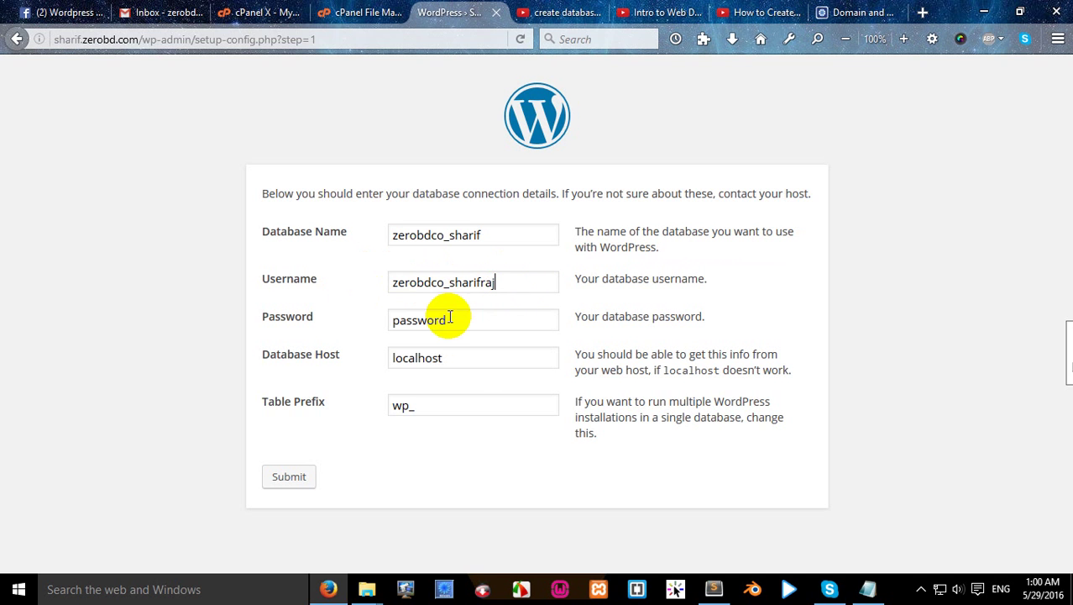
- Paste the saved MySQL password from Notepad, keep localhost as host, and submit the details
drag(448, 317, 316, 322)
key(BackSpace)
click(873, 591)
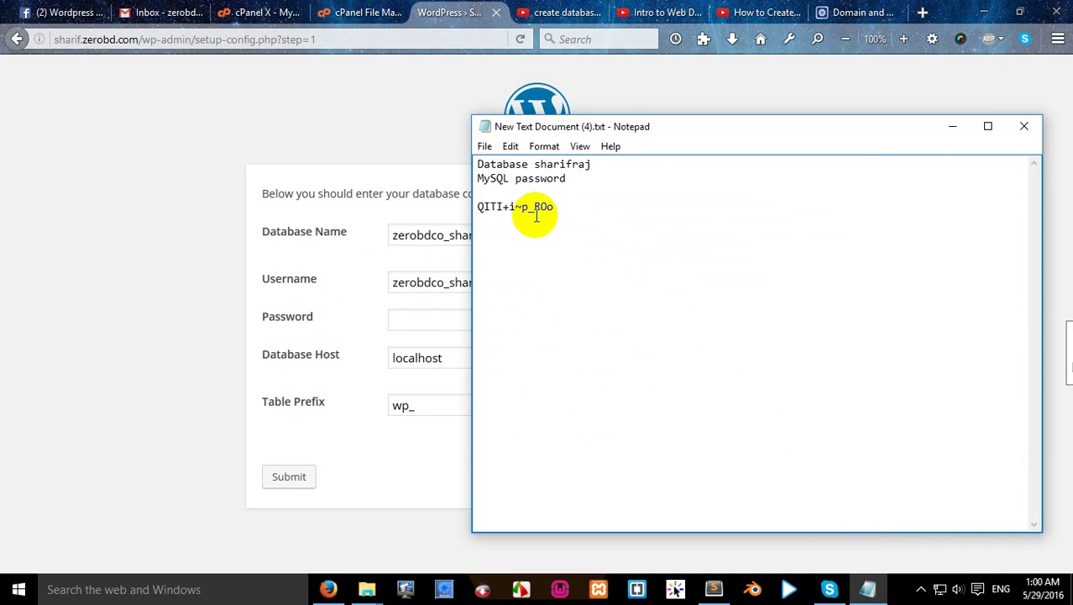
drag(556, 206, 473, 216)
key(ctrl+c)
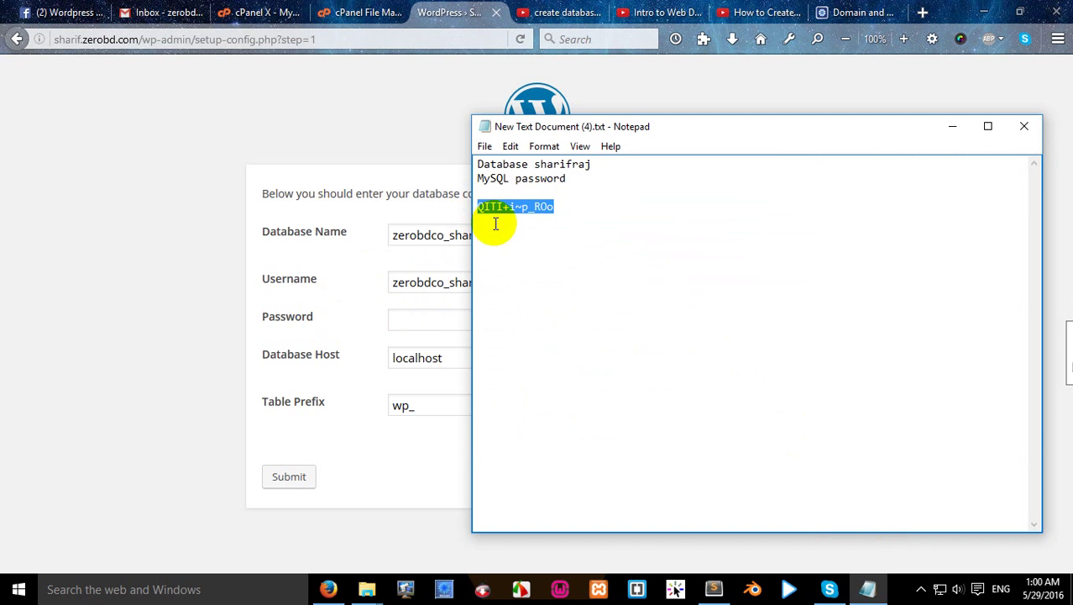
click(953, 126)
click(456, 328)
key(ctrl+v)
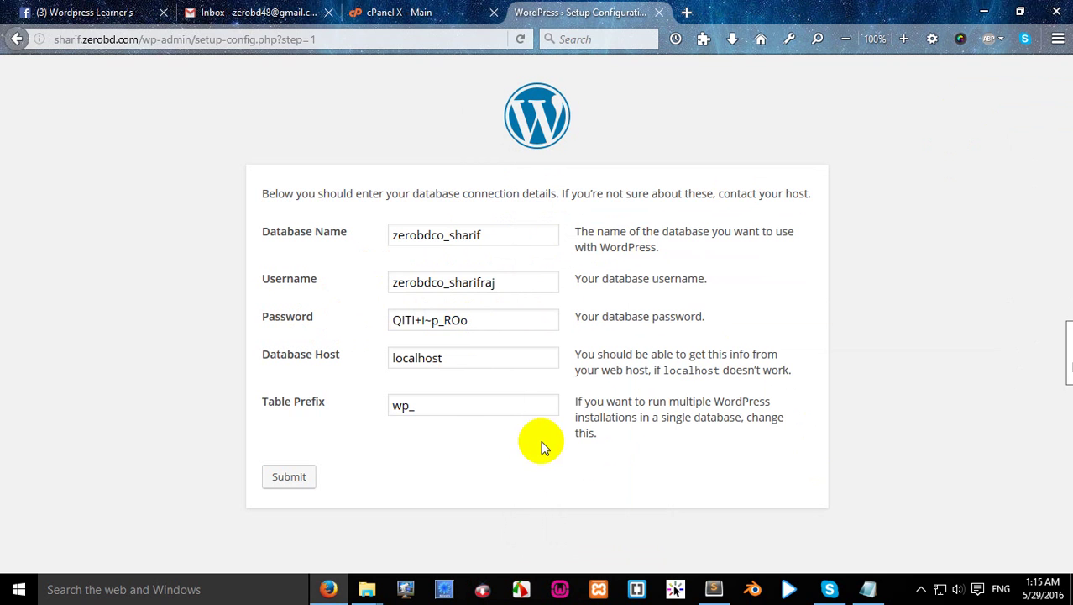
click(442, 357)
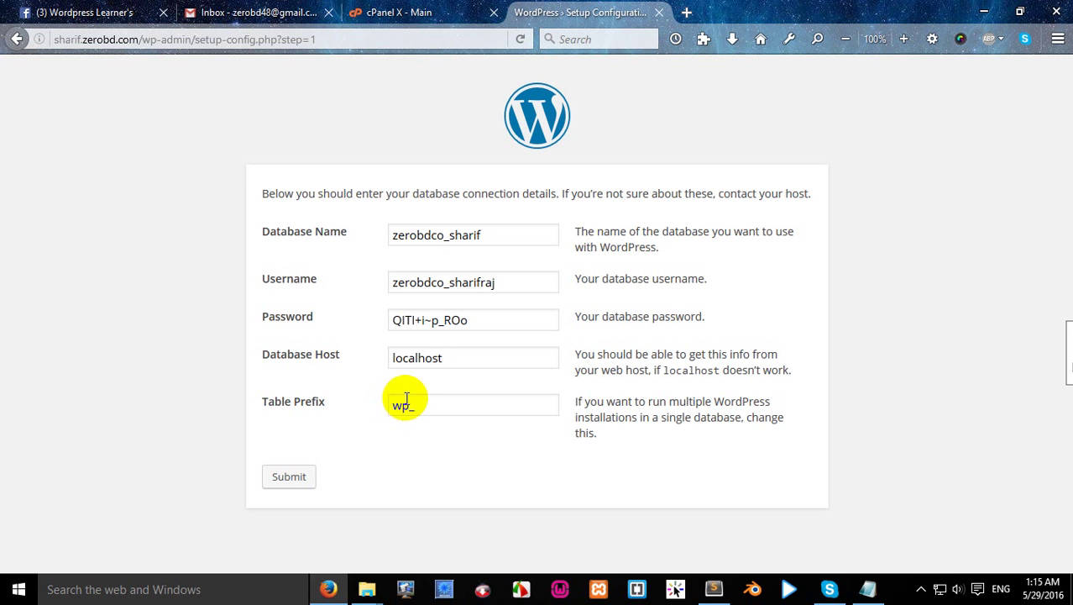
click(290, 478)
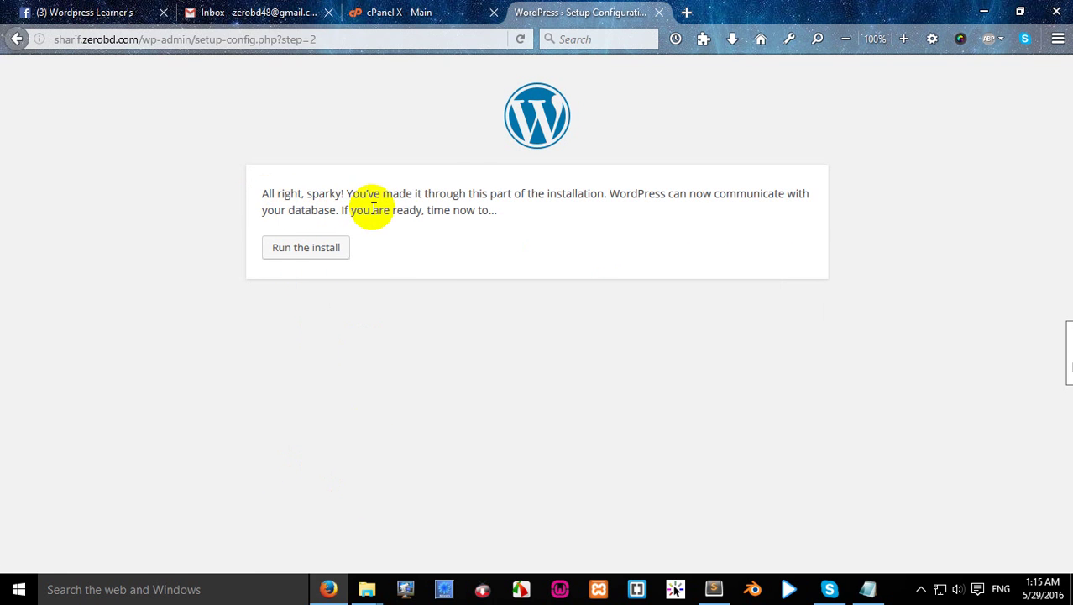
- Start the WordPress installation and enter the site title 'This is My first website'
click(309, 248)
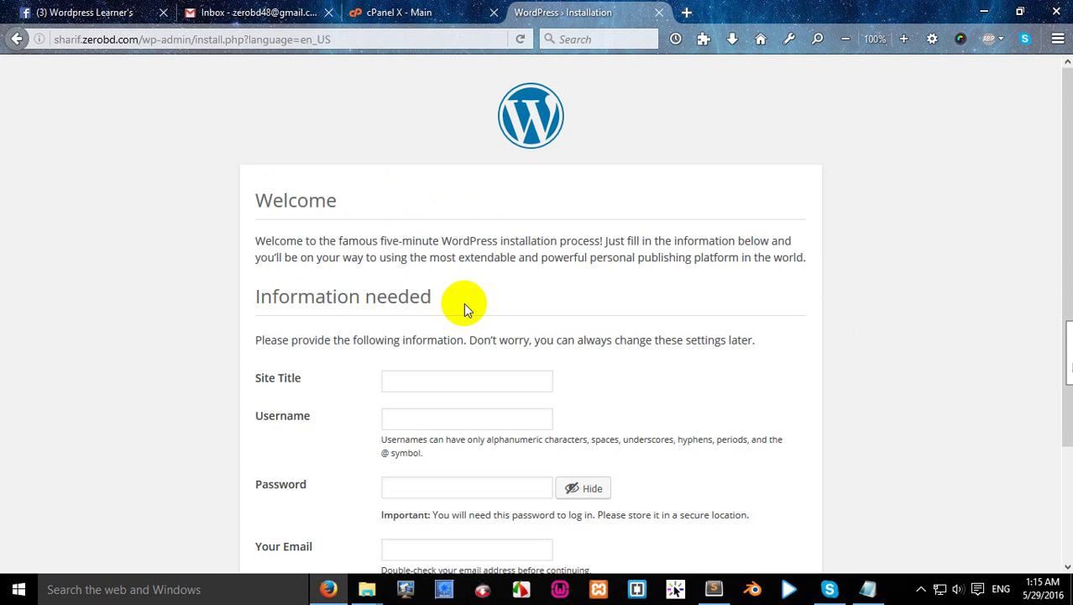
click(396, 380)
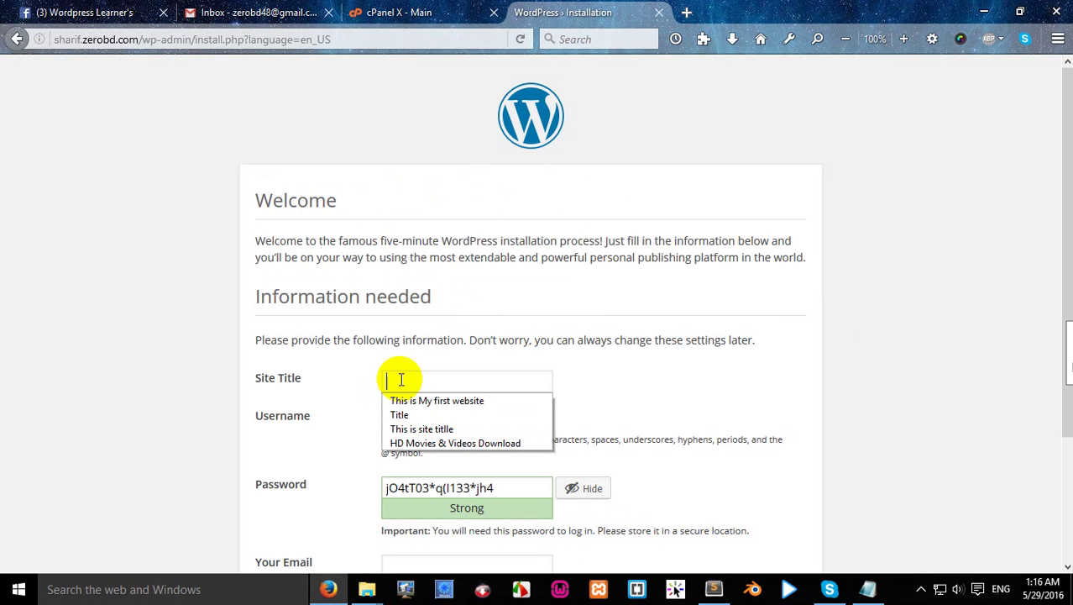
click(429, 405)
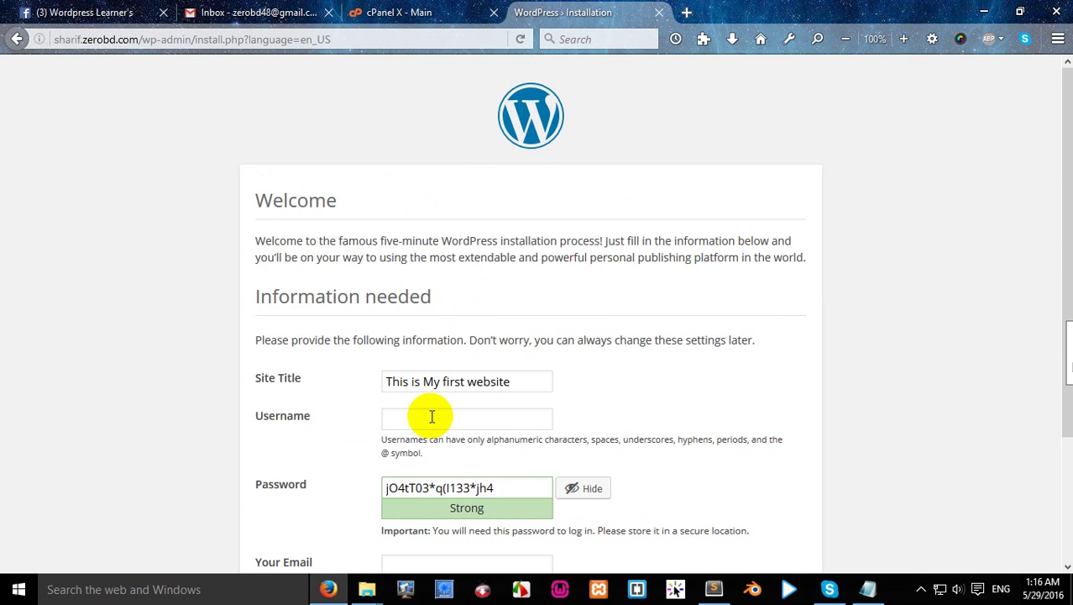
scroll(788, 315, down, 3)
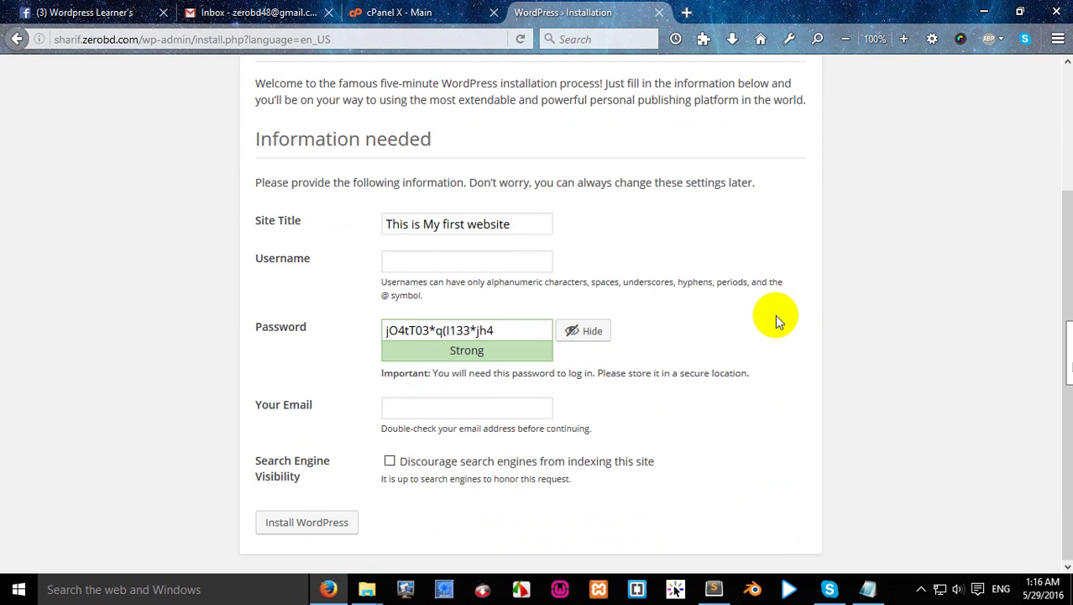
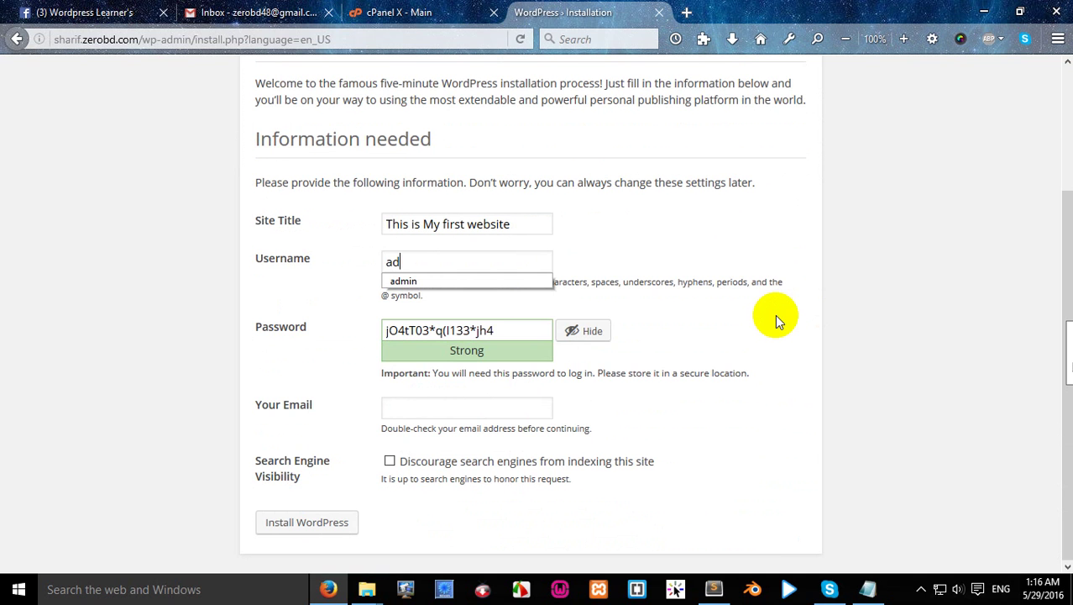
- Set the username to admin and replace the generated password with a weak one, confirming its use
click(447, 280)
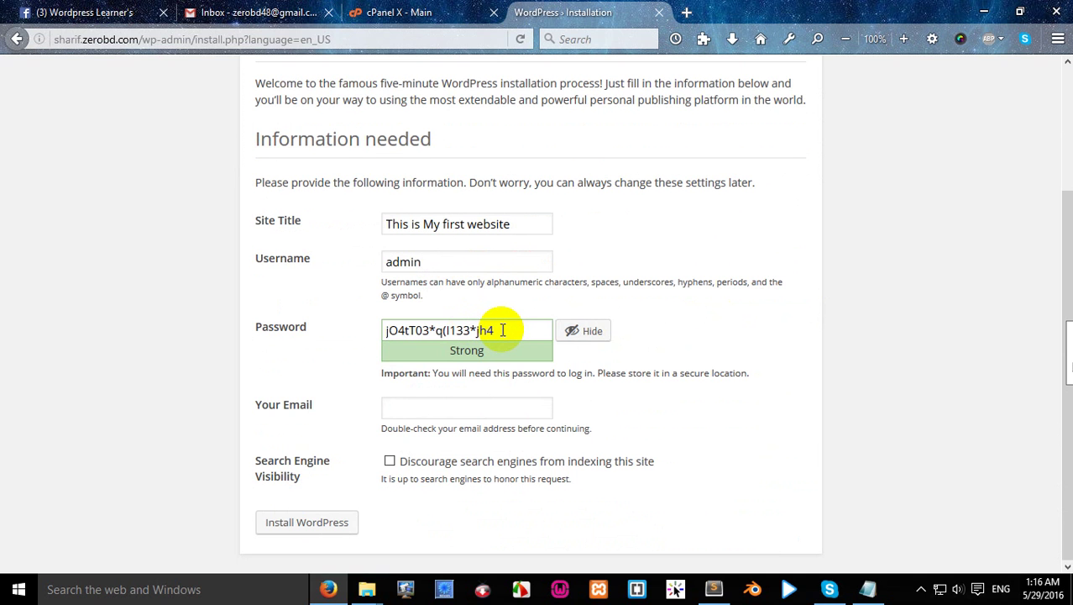
drag(386, 330, 508, 324)
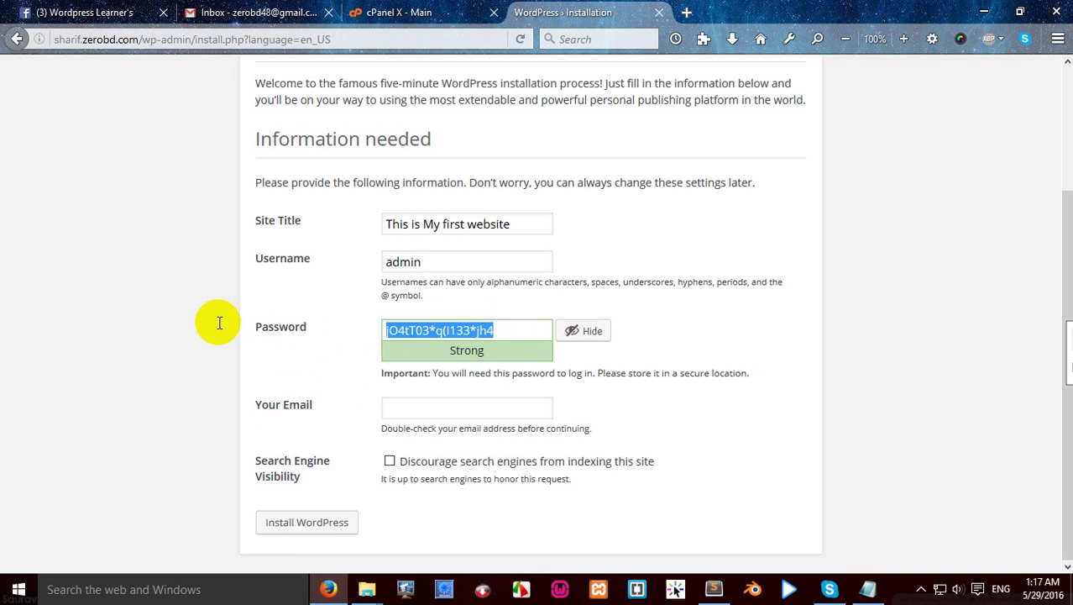
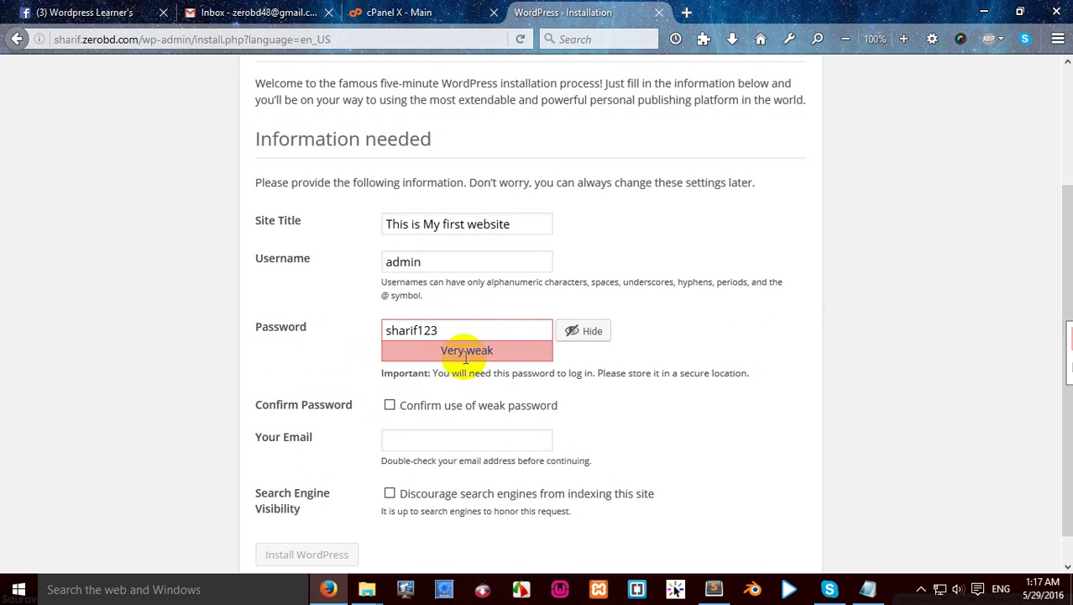
click(389, 405)
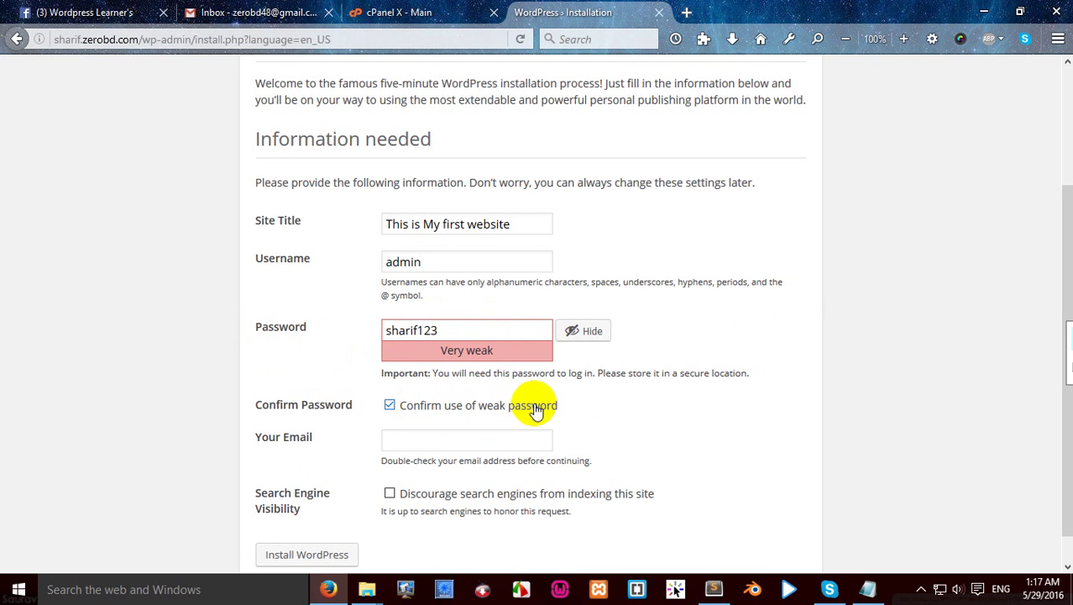
- Fill in the admin email from a saved suggestion and submit the install form
scroll(683, 384, down, 1)
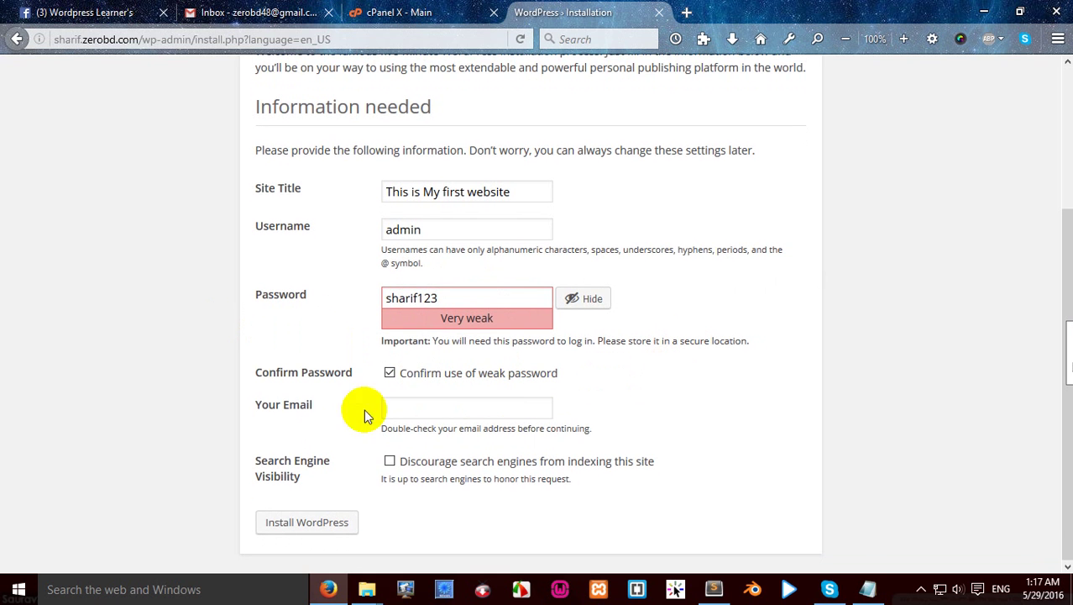
click(422, 412)
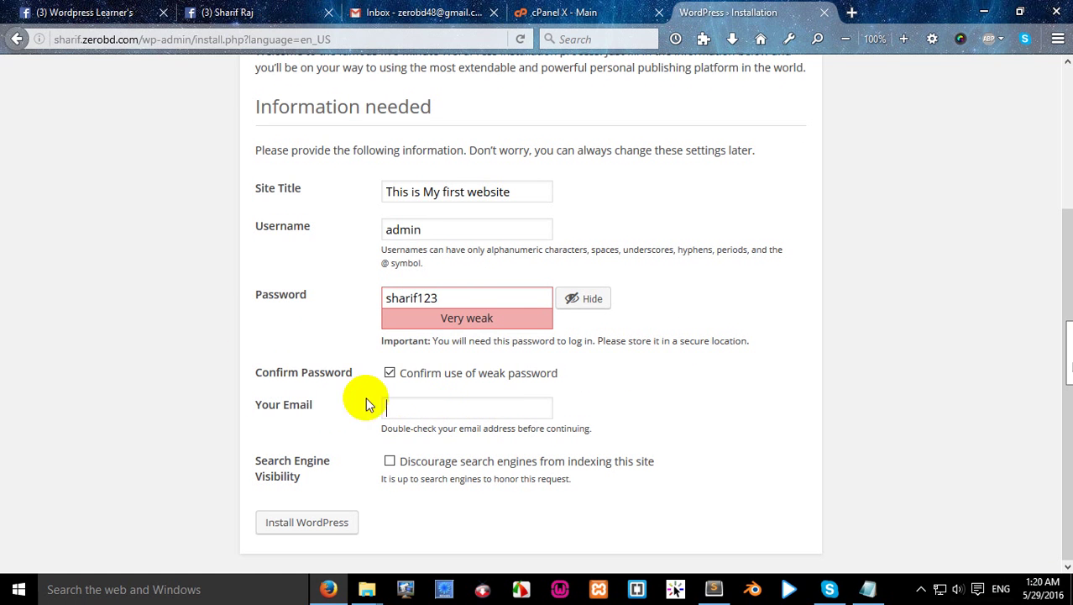
click(413, 408)
click(408, 409)
click(408, 409)
click(432, 426)
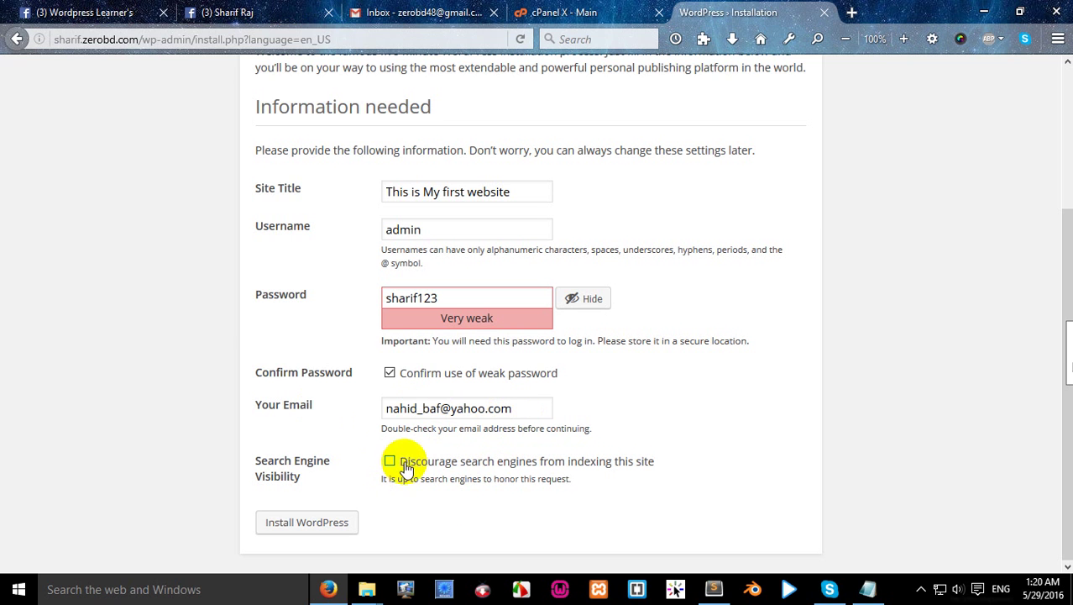
click(315, 525)
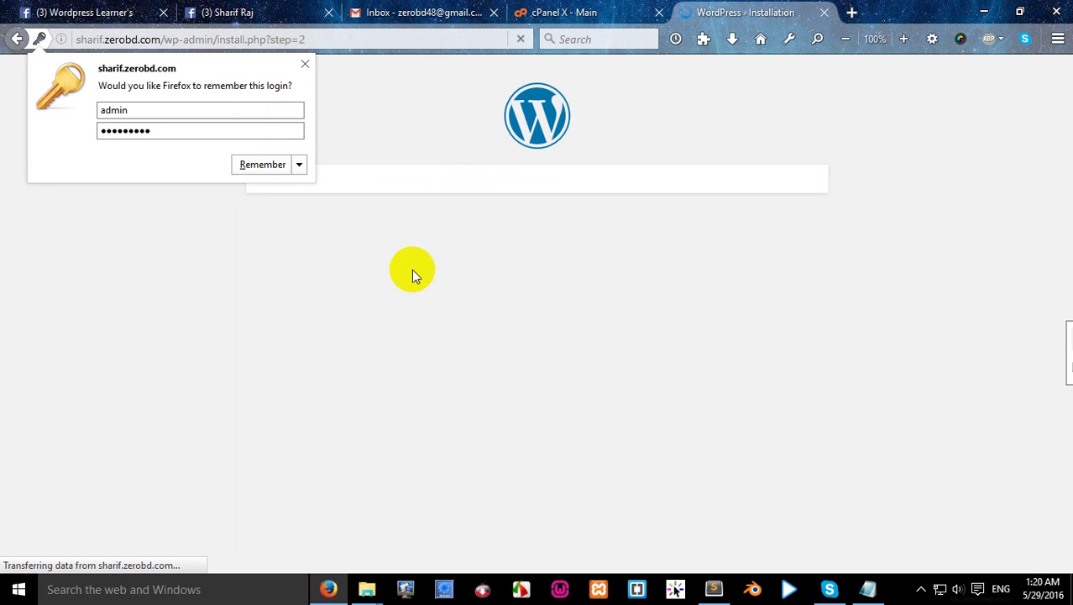
- Set the browser to never remember this site's password and go to the login page
click(298, 165)
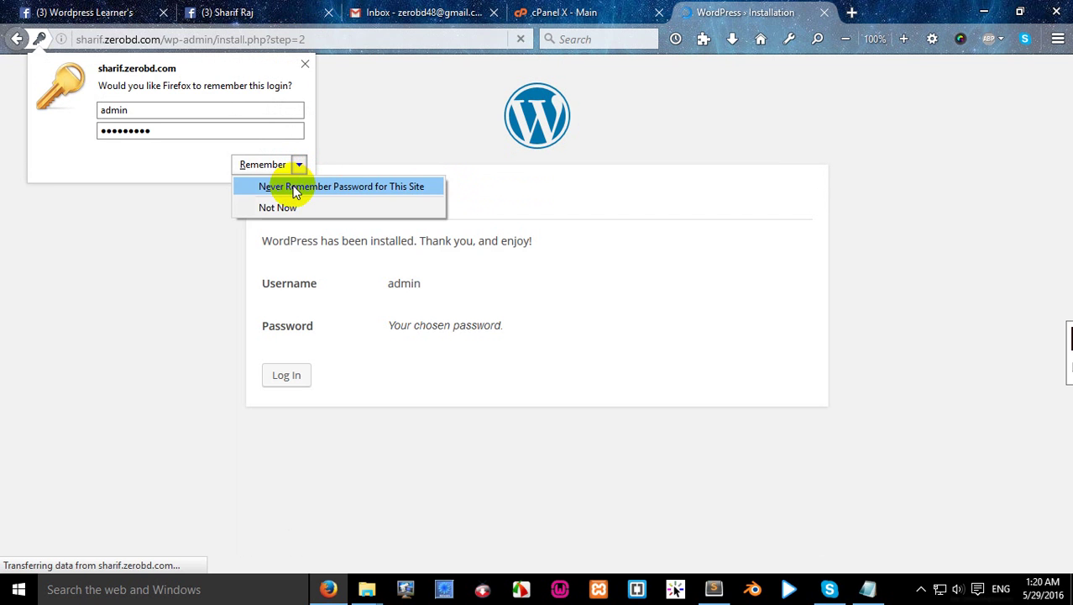
click(305, 186)
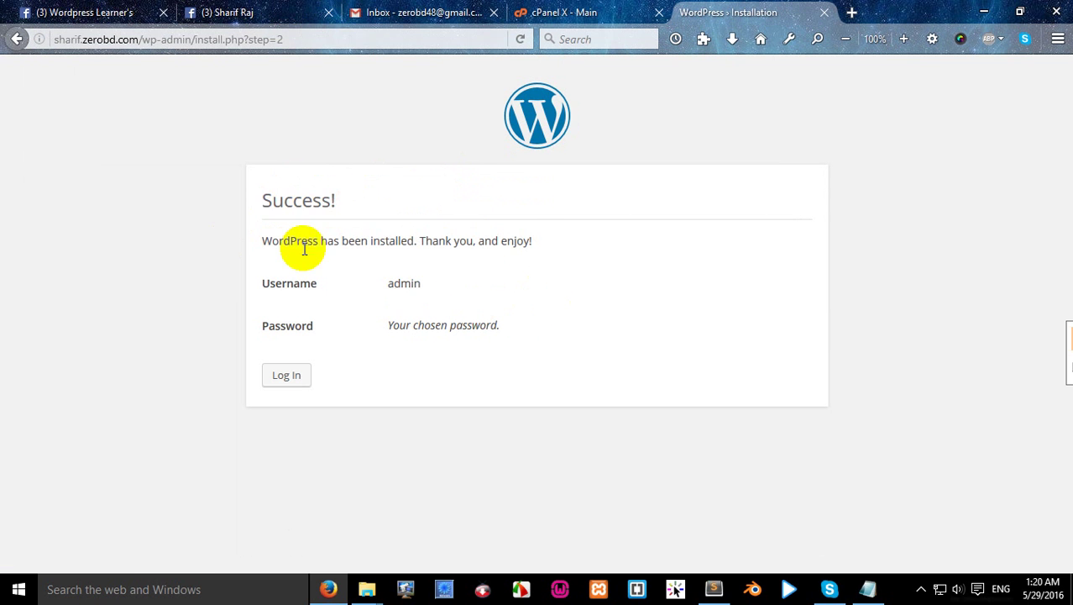
click(285, 375)
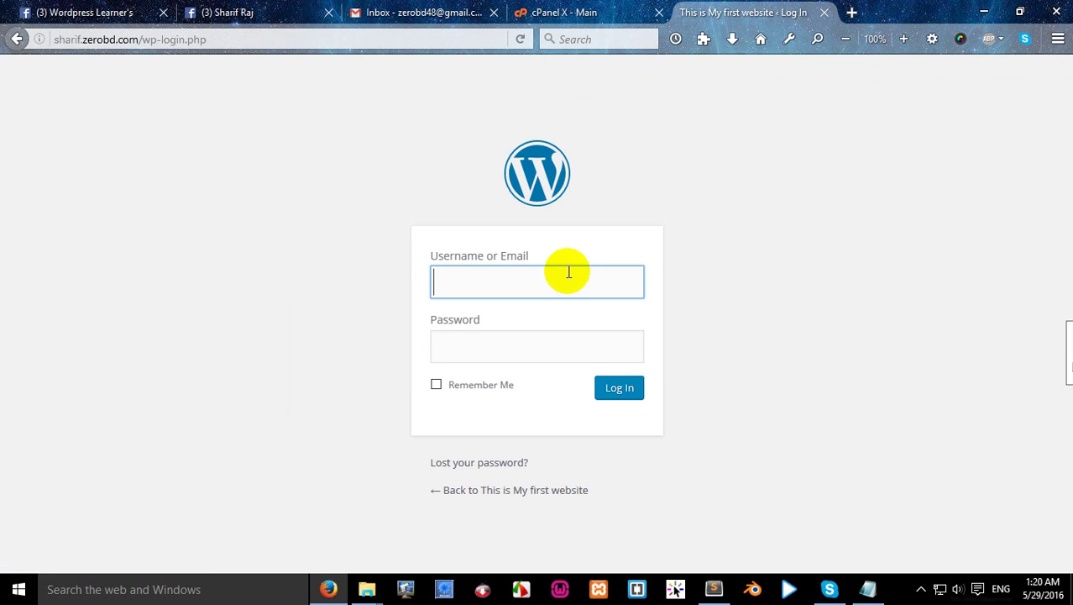
- Log in to the WordPress dashboard as admin with the account password
click(462, 283)
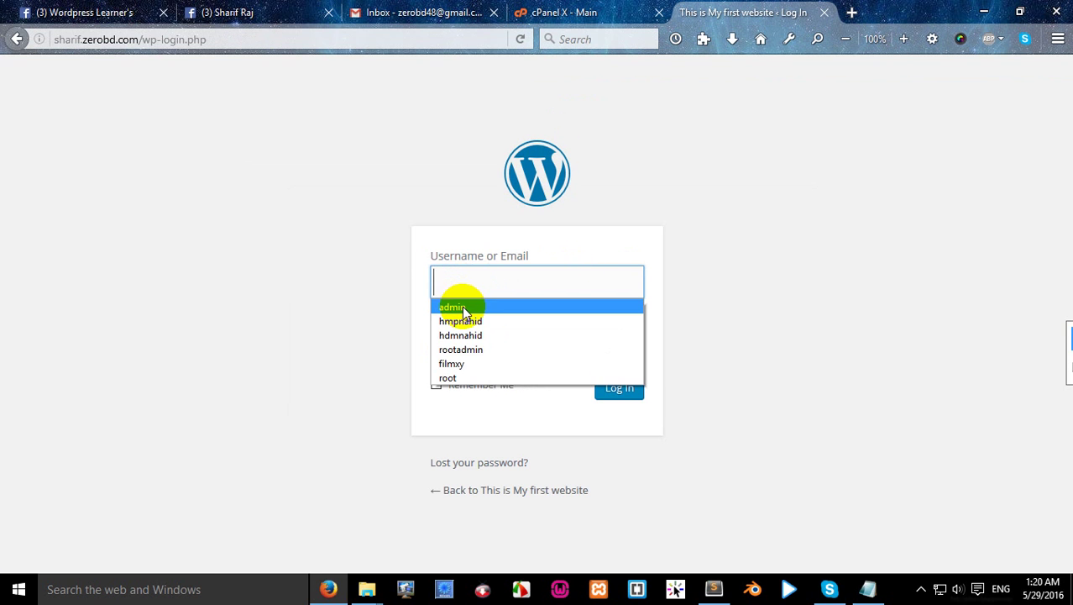
click(462, 306)
click(486, 346)
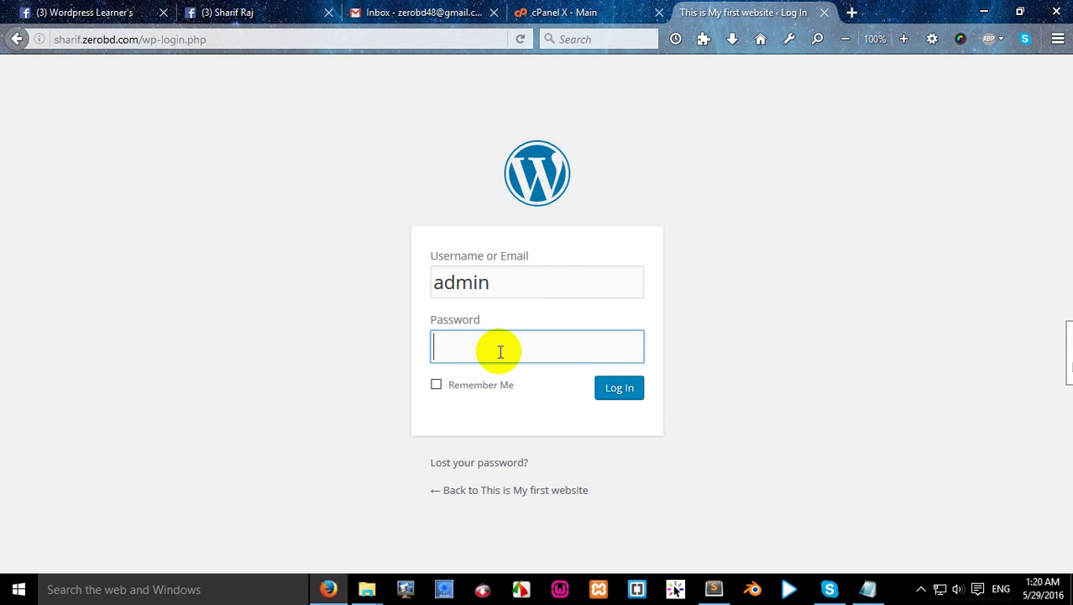
text(**********)
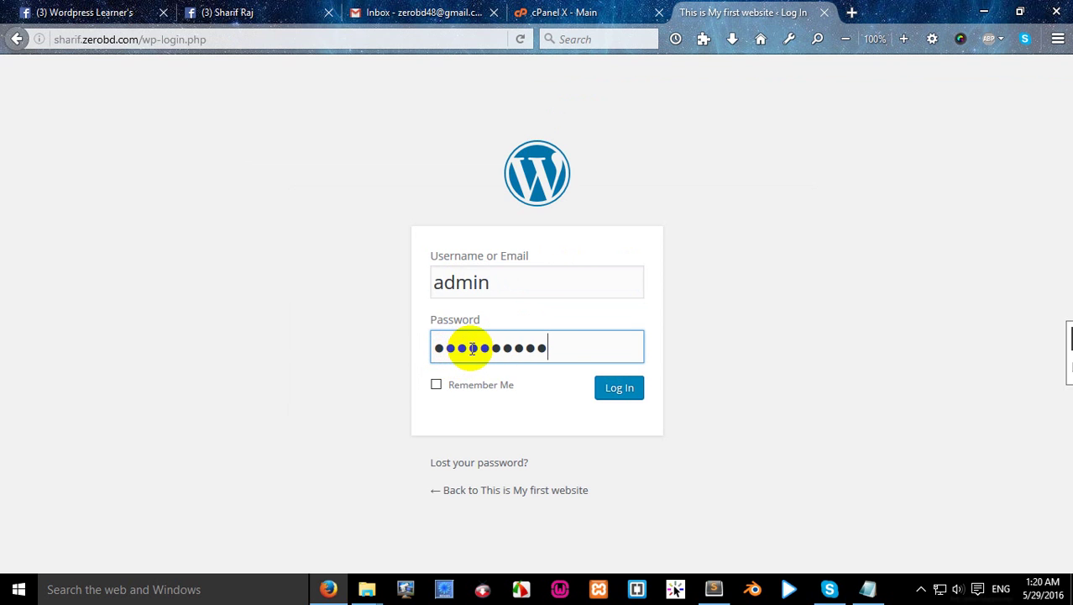
drag(547, 347, 266, 349)
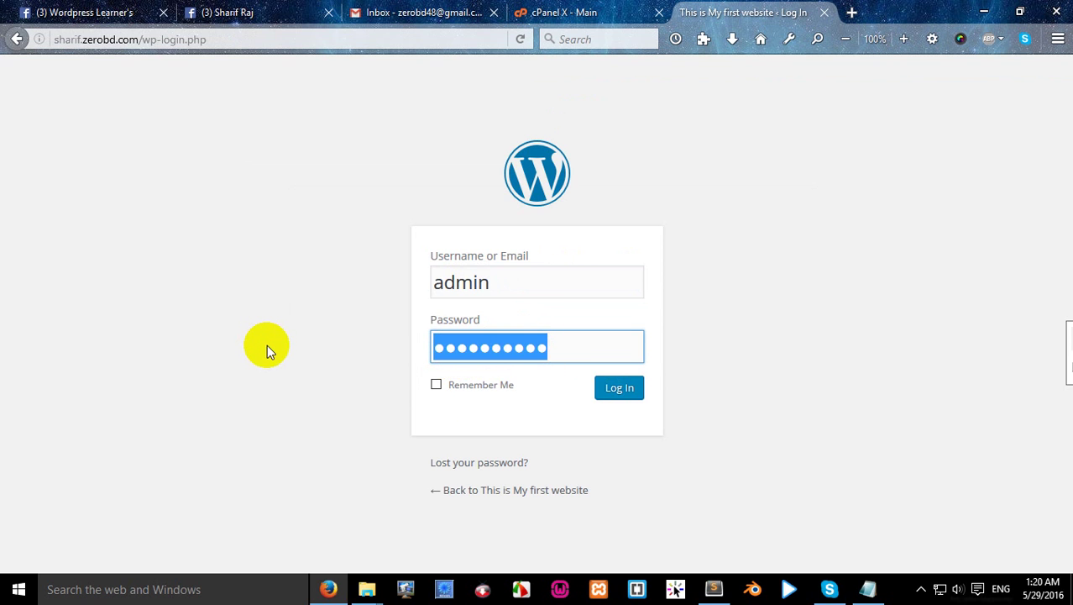
text(*********)
click(623, 392)
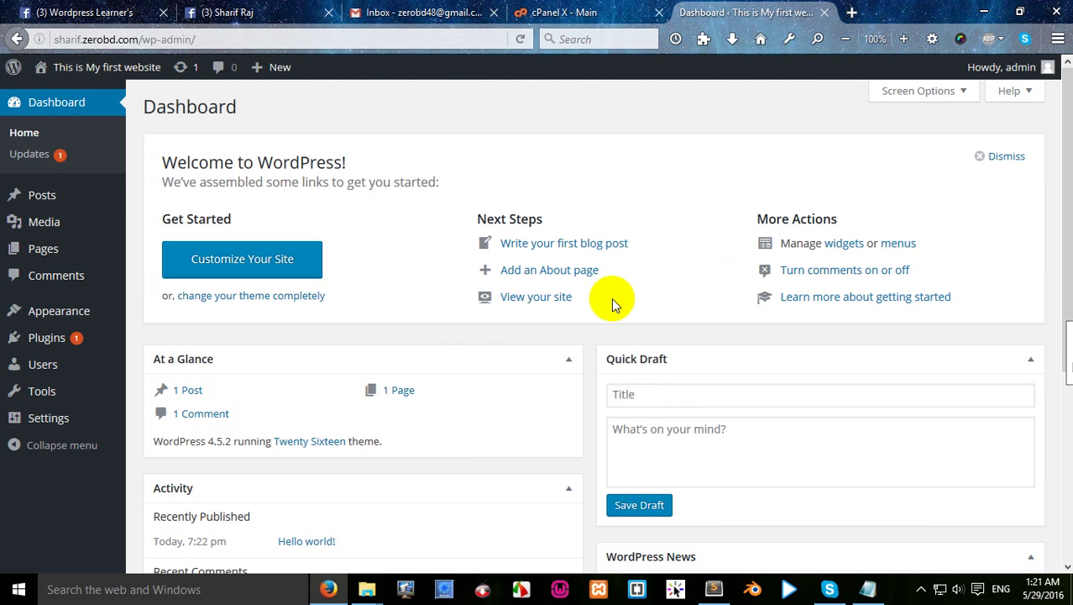
- Open the live site sharif.zerobd.com in a new tab and scroll through the Hello world! post
click(54, 74)
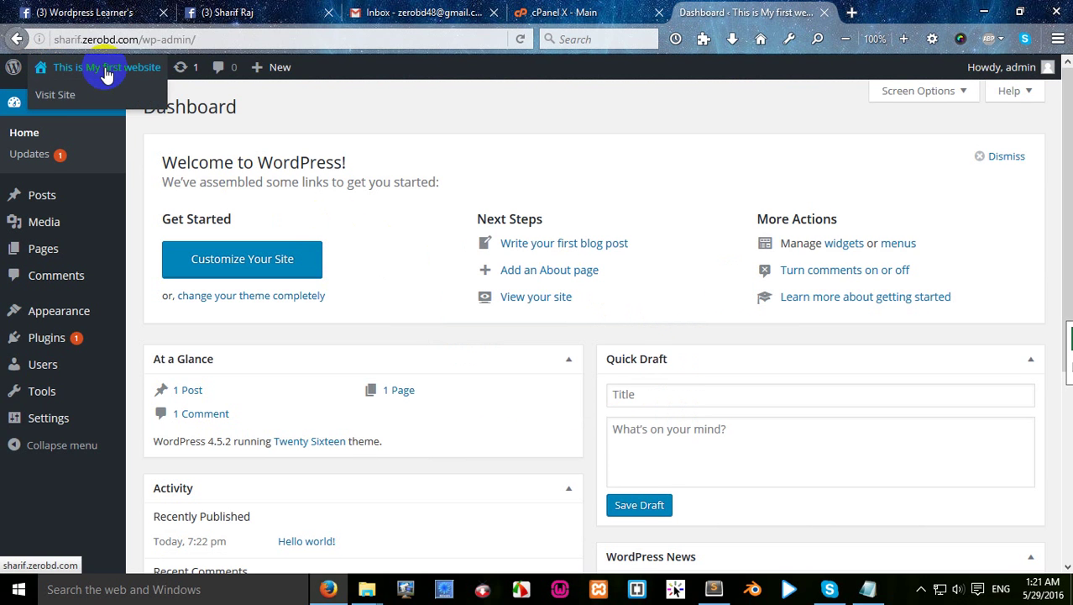
middle_click(60, 98)
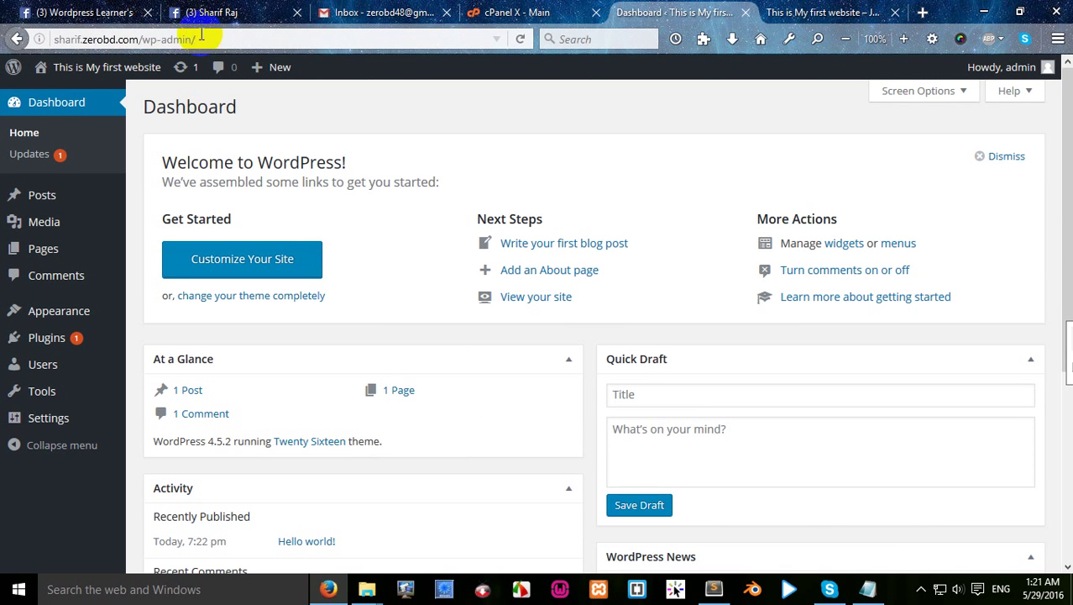
click(806, 13)
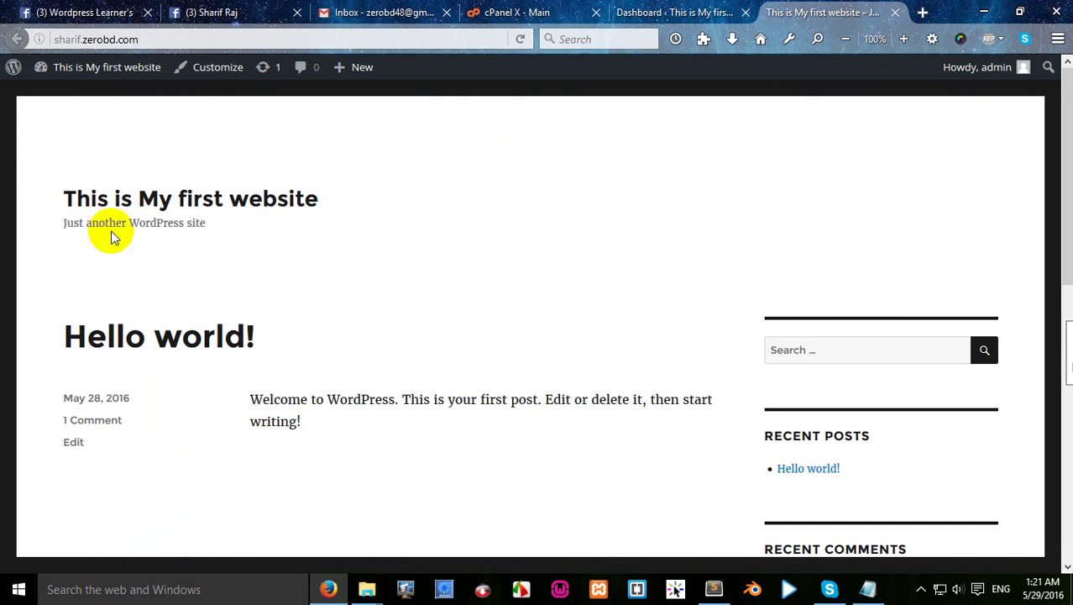
scroll(612, 333, down, 3)
scroll(611, 332, down, 9)
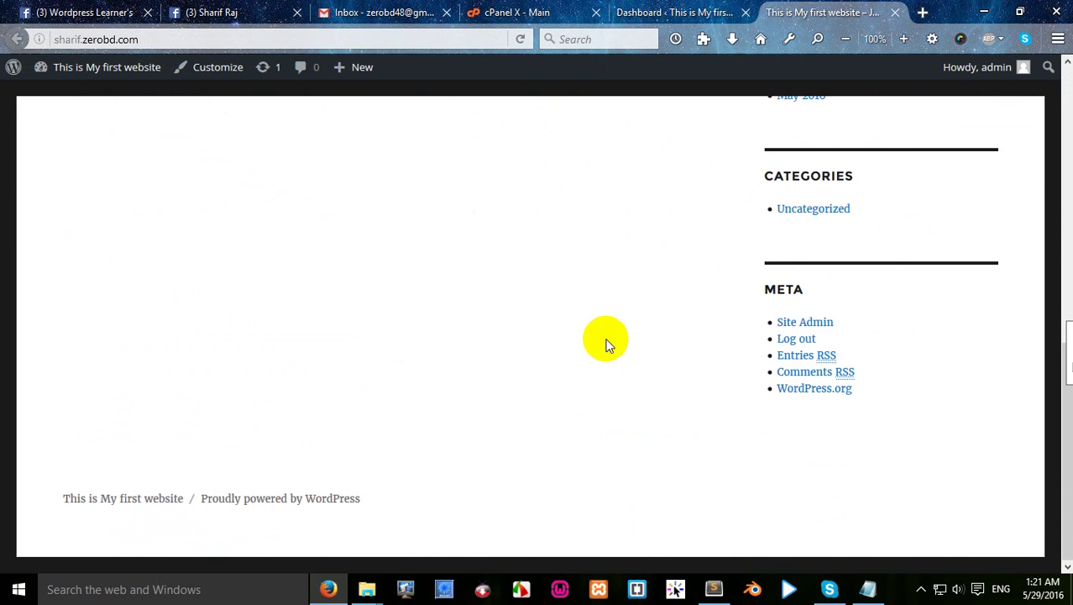
scroll(606, 336, up, 12)
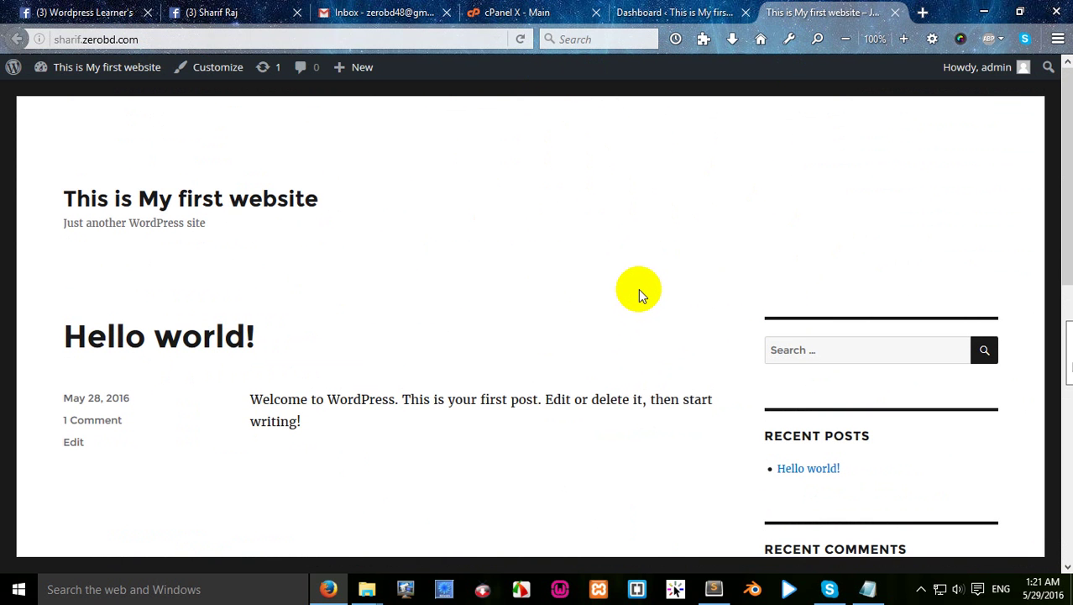